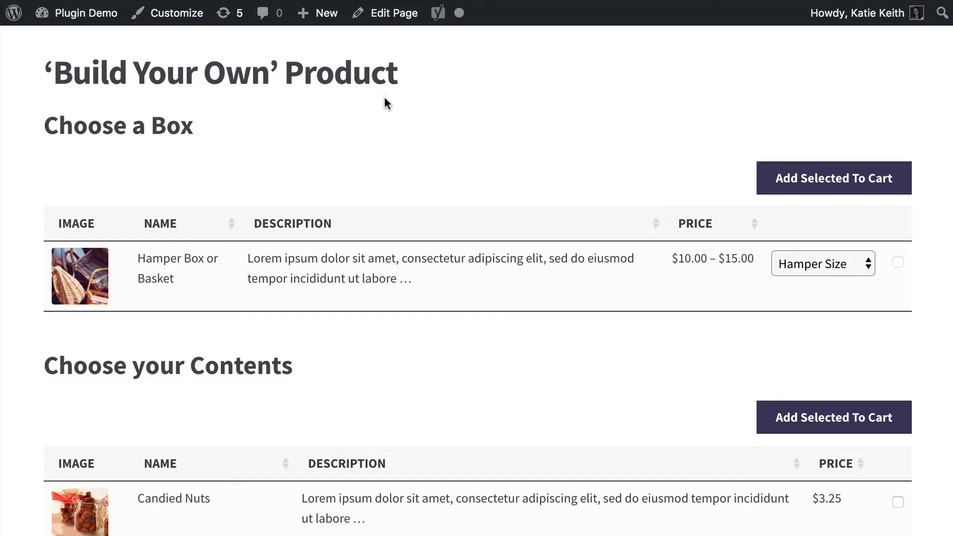
Choose Gift Box as the hamper size and select the Hamper Box or Basket product.
scroll(361, 272, "down", 3)
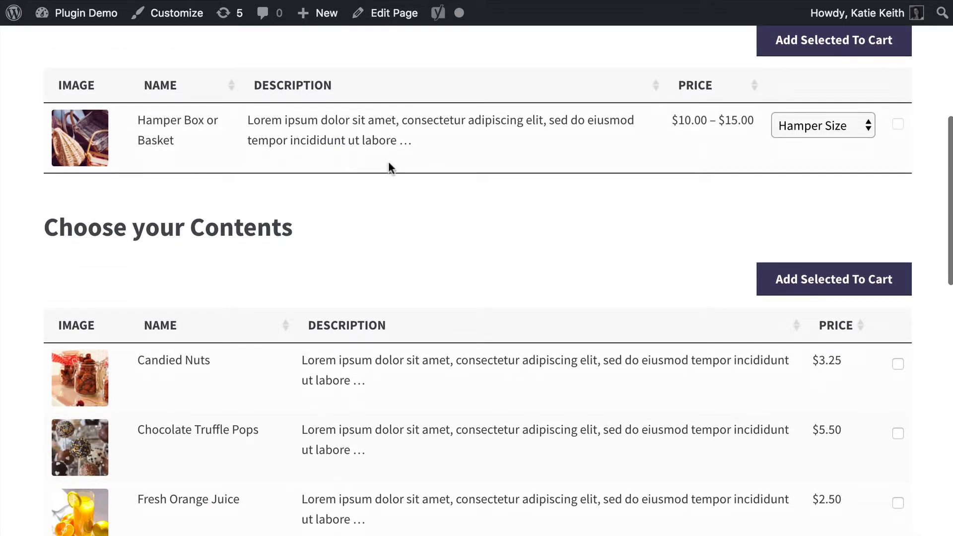
scroll(387, 167, "down", 4)
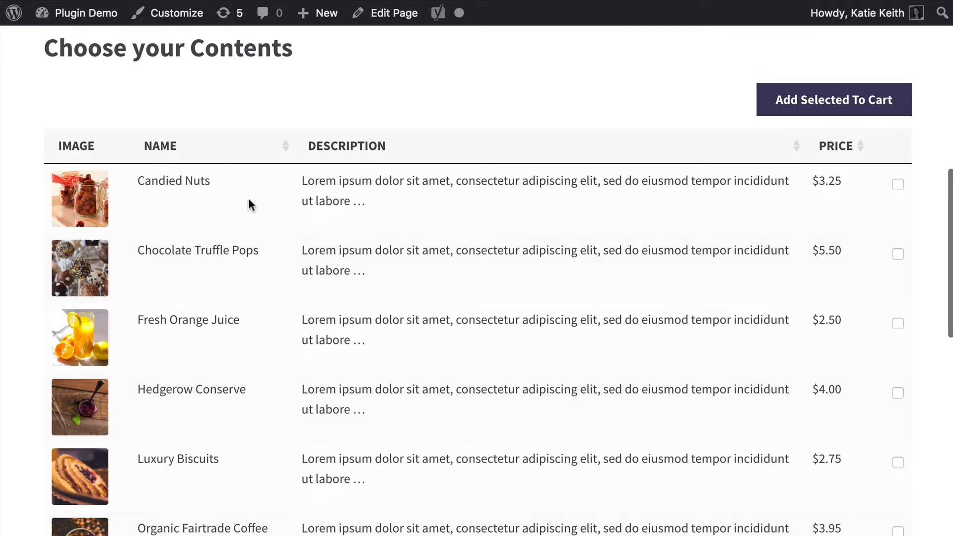
scroll(497, 264, "up", 4)
left_click(808, 126)
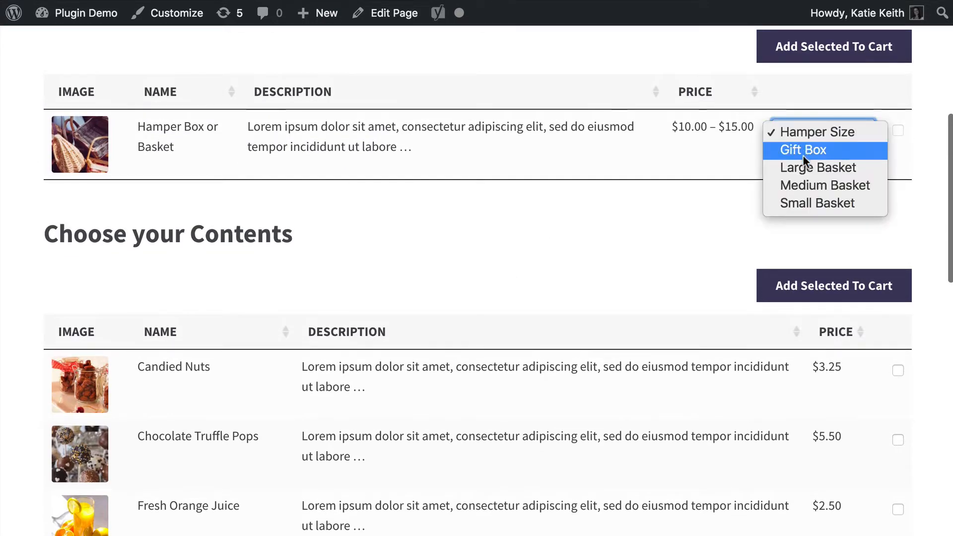
left_click(803, 154)
left_click(898, 130)
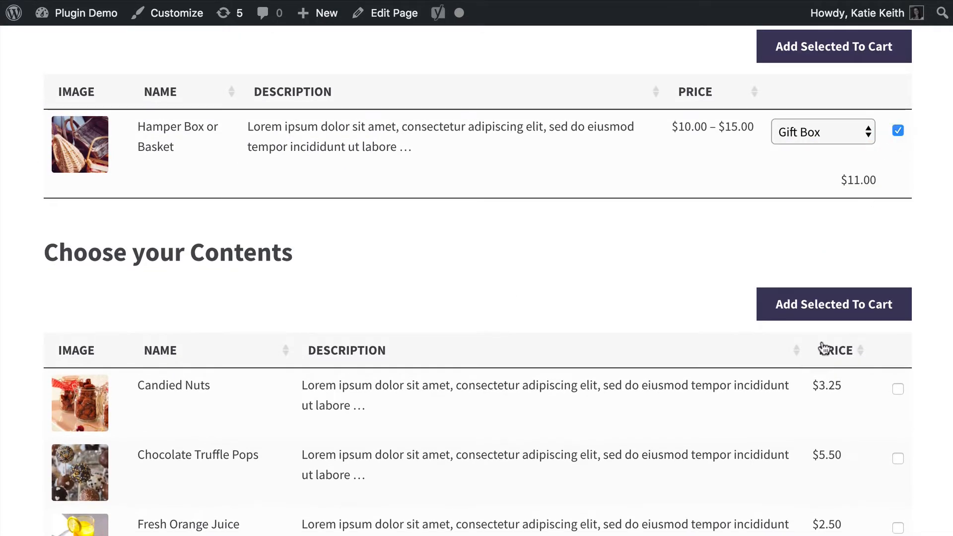
Select Chocolate Truffle Pops, Fresh Orange Juice, Hedgerow Conserve, Organic Fairtrade Coffee Beans and Red Wine Bottle as contents, plus Gift Wrap as a finishing touch.
scroll(824, 347, "down", 3)
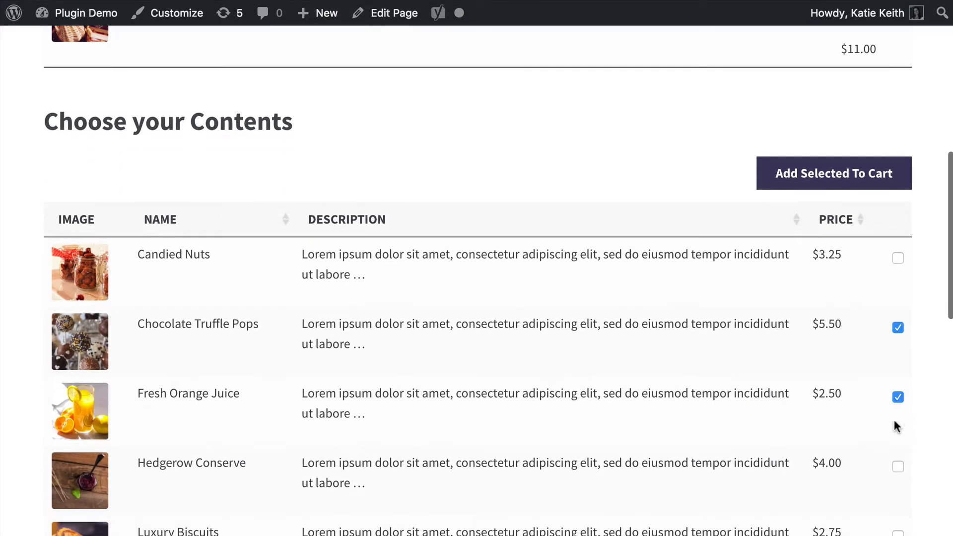
left_click(898, 467)
scroll(792, 453, "down", 6)
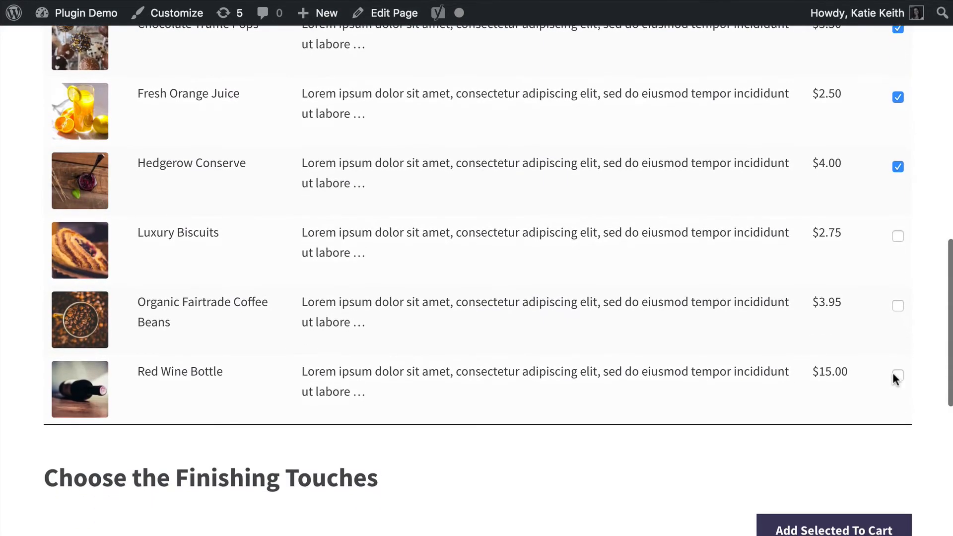
scroll(837, 351, "down", 8)
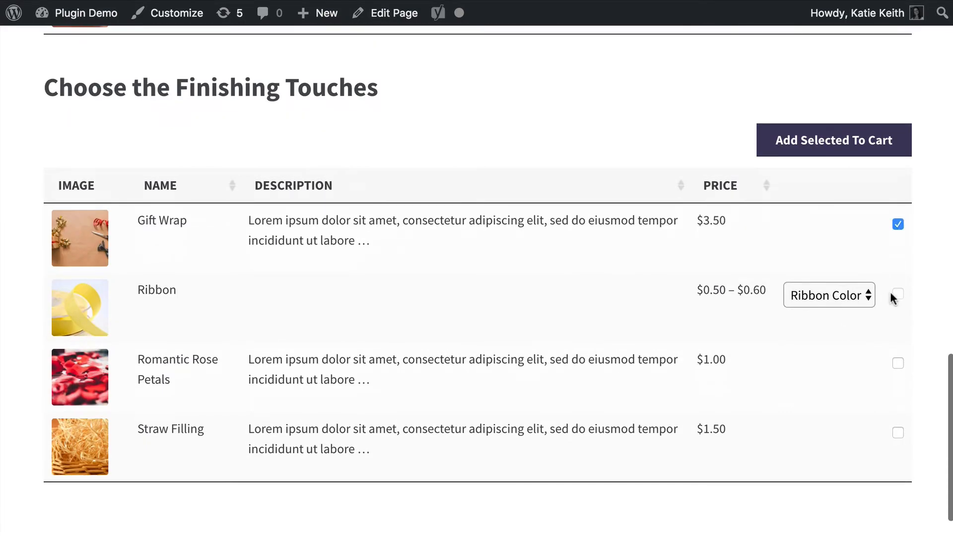
Review the box, contents and finishing touches sections of the 'Build Your Own' Product page, including the Gift Wrap description.
scroll(773, 269, "up", 20)
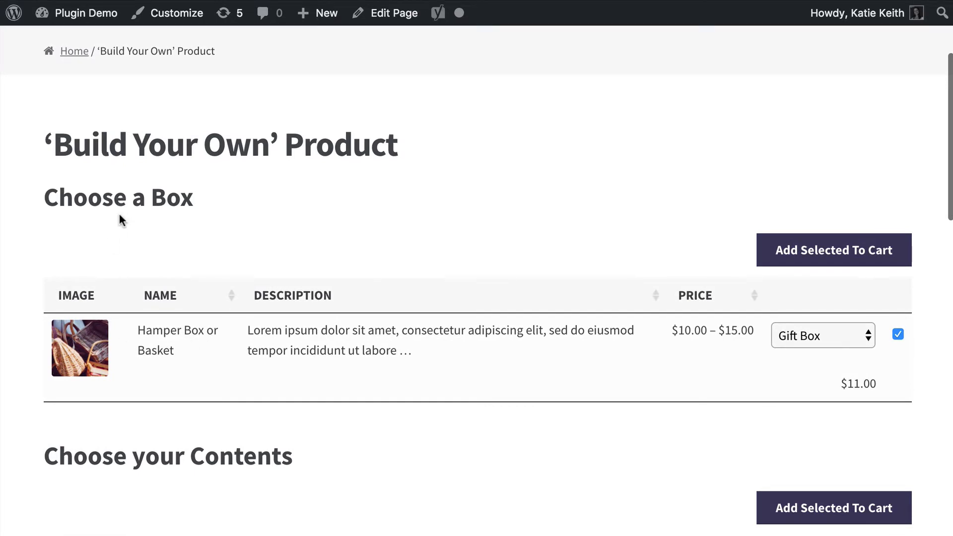
left_click_drag(45, 199, 216, 196)
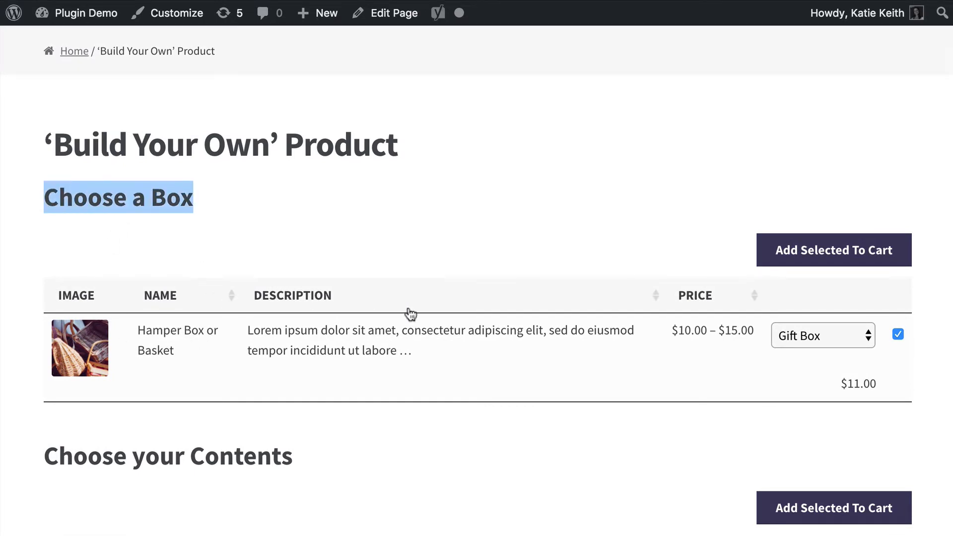
scroll(544, 383, "down", 6)
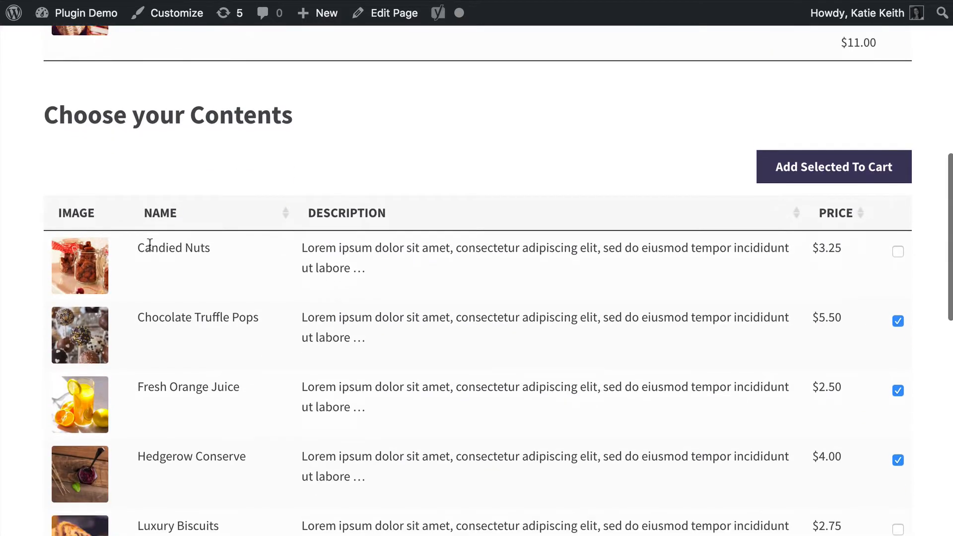
scroll(222, 280, "down", 5)
scroll(223, 282, "up", 2)
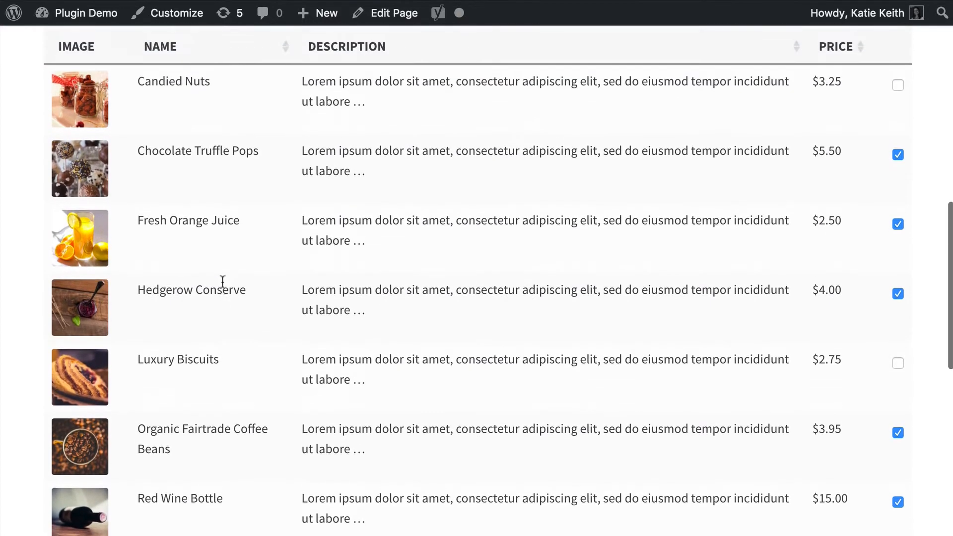
scroll(223, 282, "down", 7)
scroll(223, 281, "down", 5)
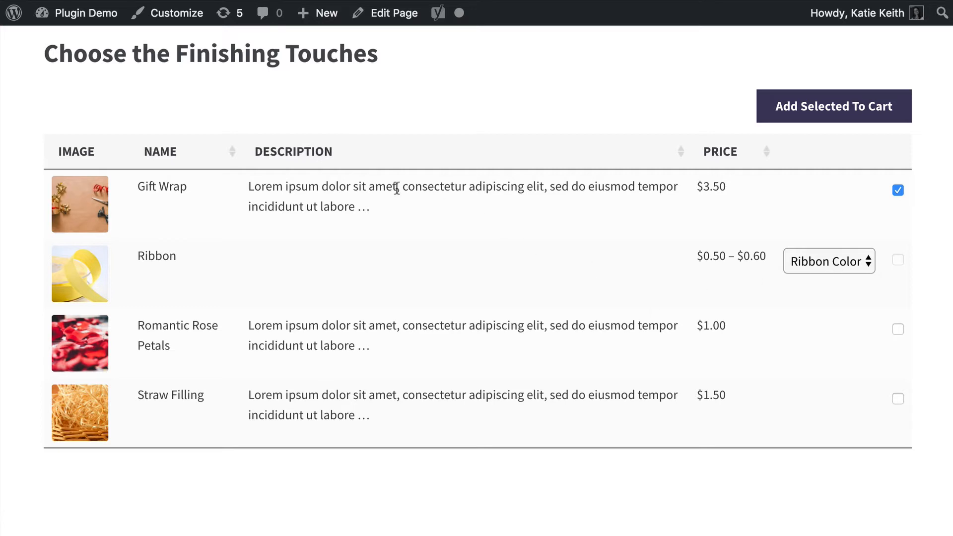
left_click_drag(320, 186, 552, 205)
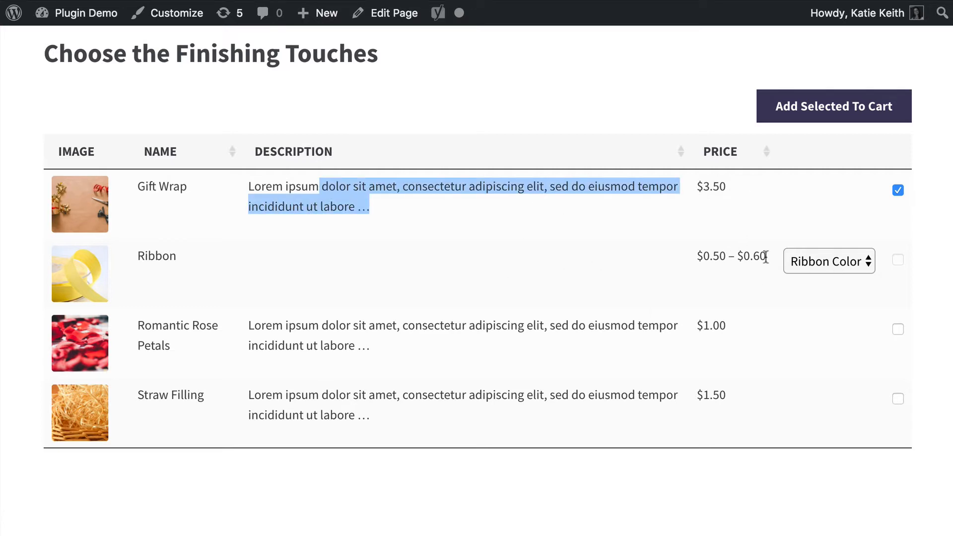
Try Red as the ribbon color, and set it to Yellow instead.
left_click(847, 264)
left_click(833, 278)
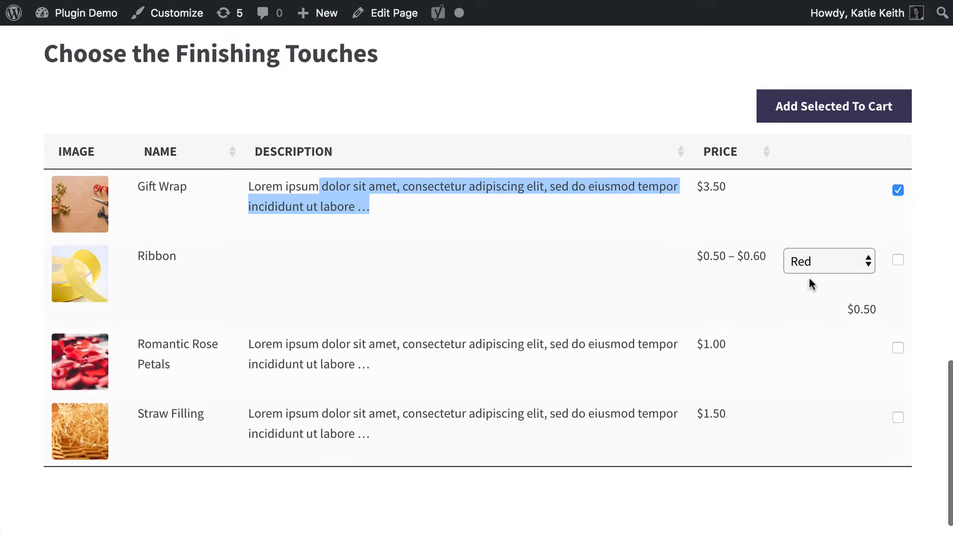
left_click(821, 263)
left_click(821, 331)
left_click(517, 196)
Look over the box and contents tables on the 'Build Your Own' Product page again.
scroll(517, 197, "up", 10)
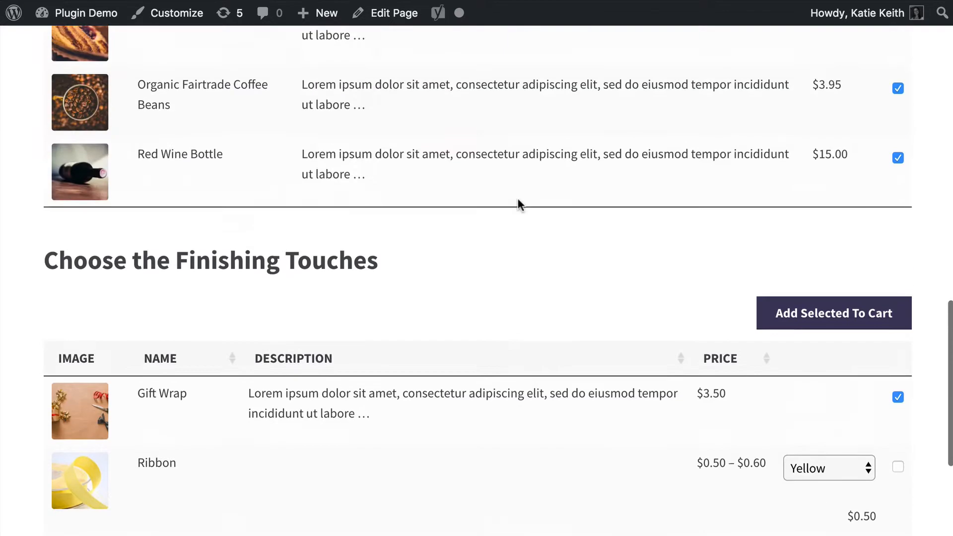
scroll(518, 197, "up", 10)
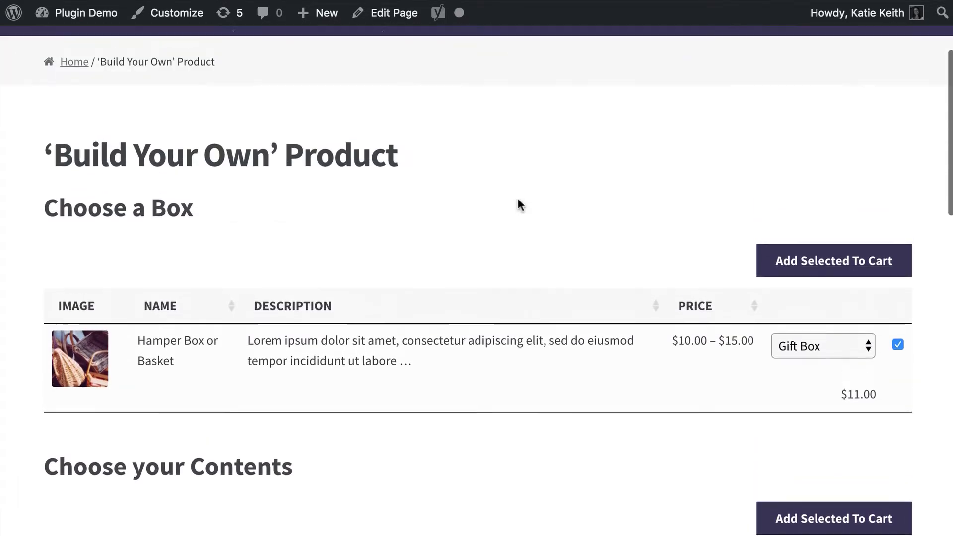
scroll(517, 201, "down", 3)
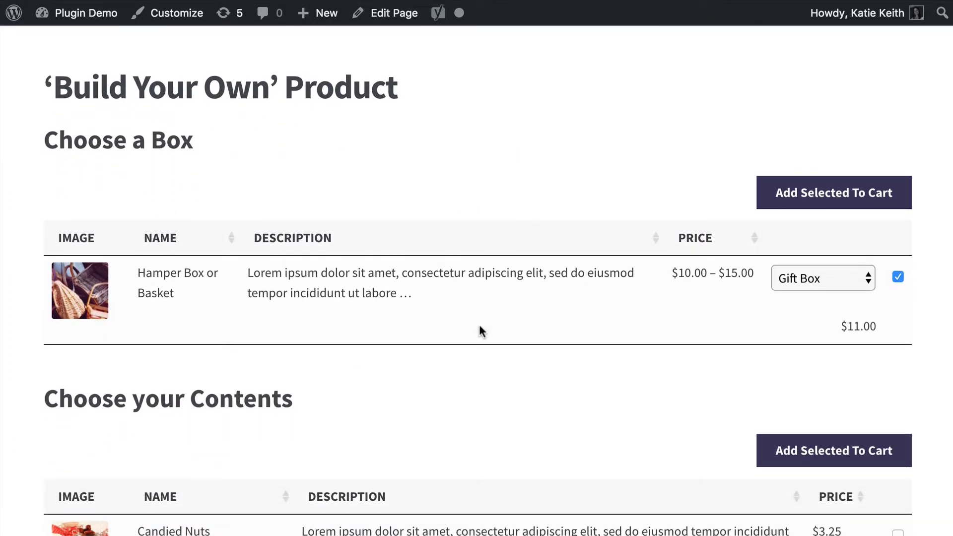
scroll(436, 354, "down", 1)
scroll(435, 350, "down", 10)
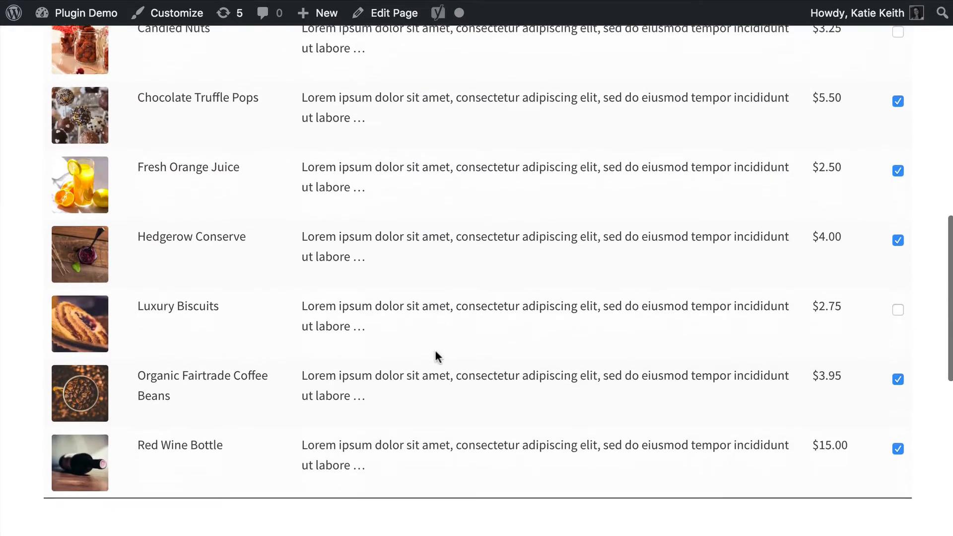
scroll(436, 350, "up", 12)
scroll(436, 351, "up", 5)
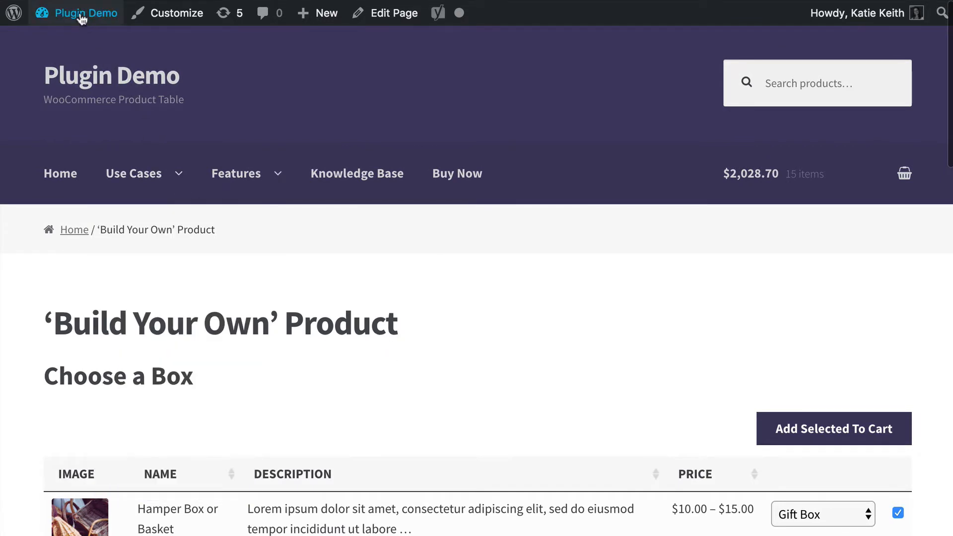
Go to the site's WordPress dashboard and open the list of installed plugins.
mouse_move(72, 14)
left_click(67, 43)
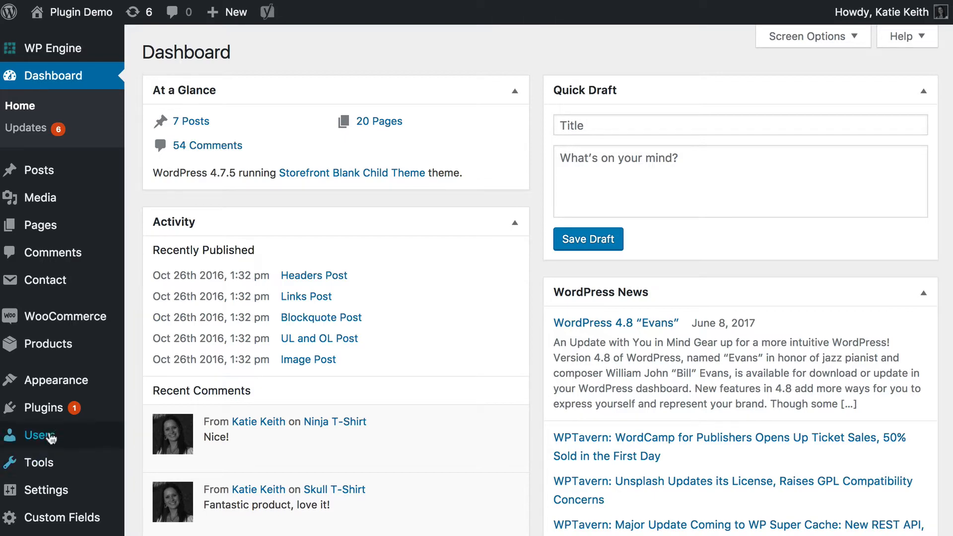
mouse_move(41, 414)
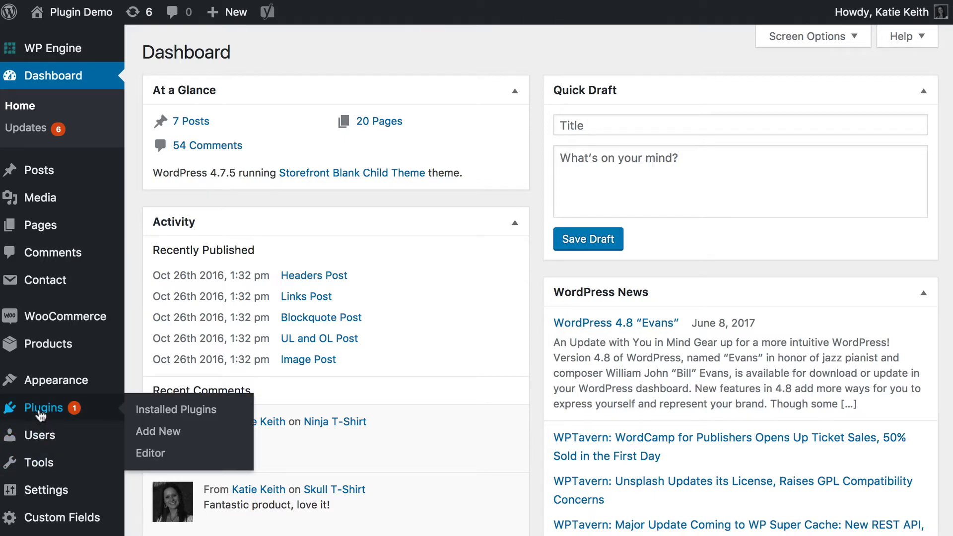
left_click(40, 412)
Examine the WooCommerce and WooCommerce Product Table entries in the installed plugins list.
scroll(379, 363, "down", 5)
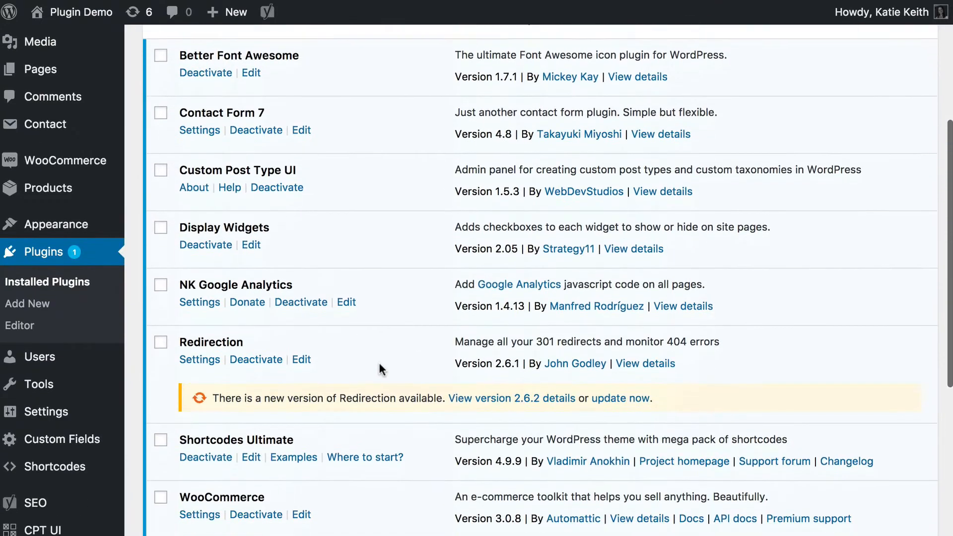
scroll(380, 370, "down", 7)
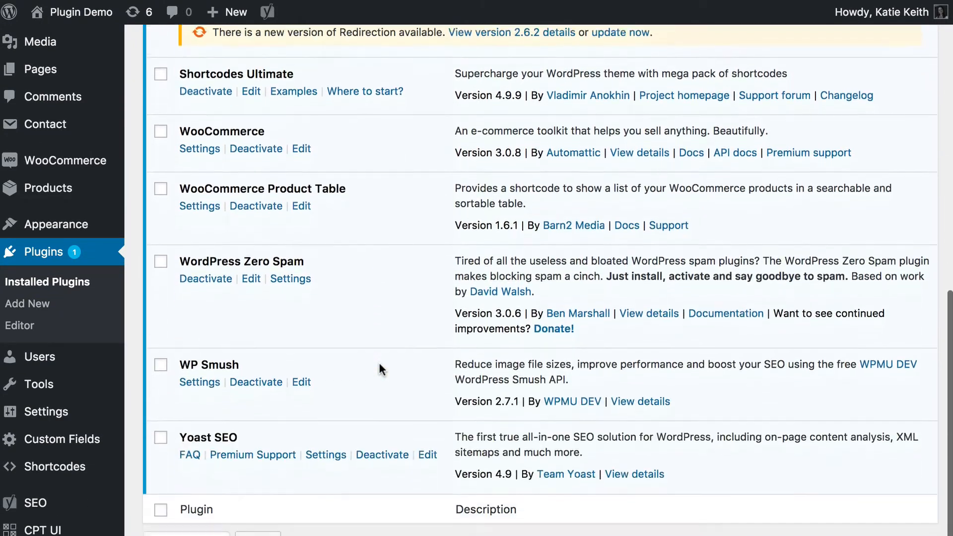
scroll(381, 370, "down", 1)
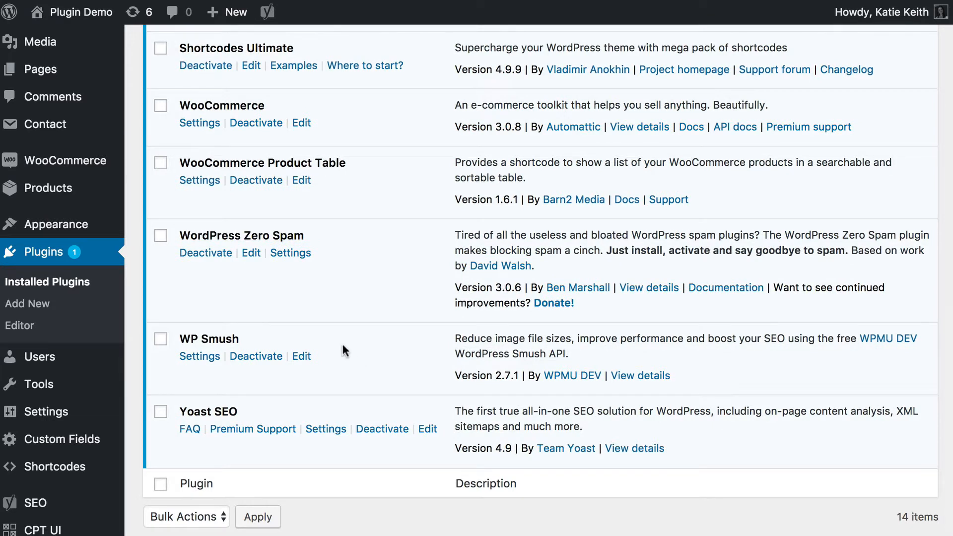
left_click_drag(179, 105, 284, 104)
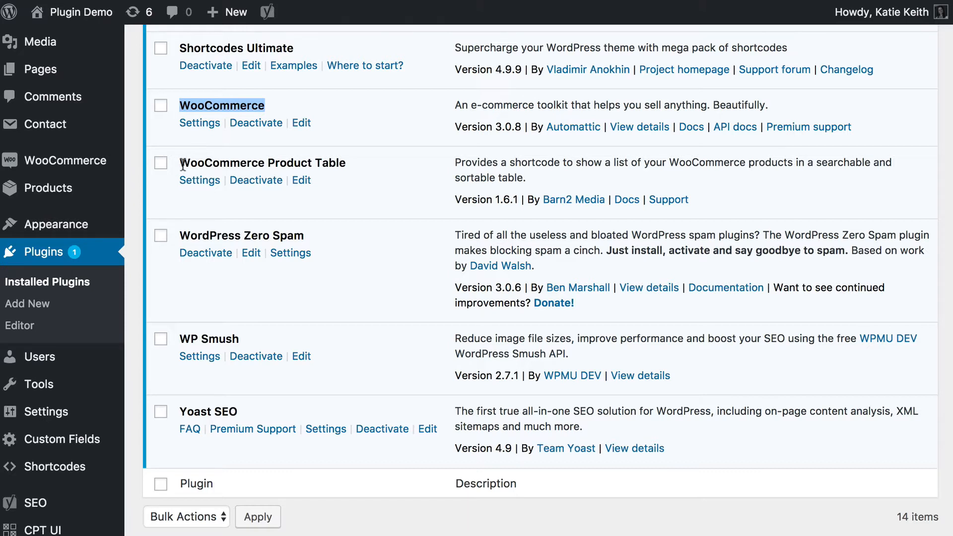
left_click_drag(181, 163, 385, 160)
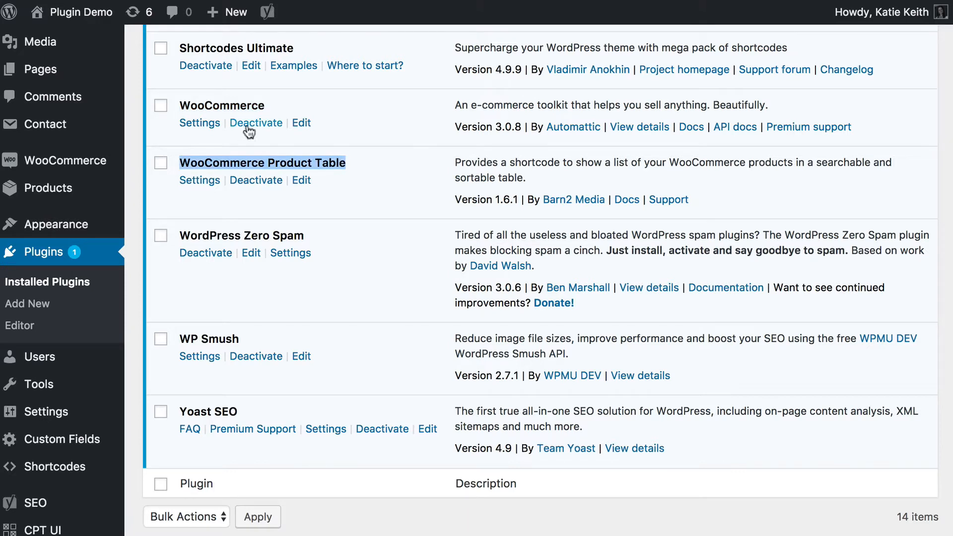
double_click(235, 104)
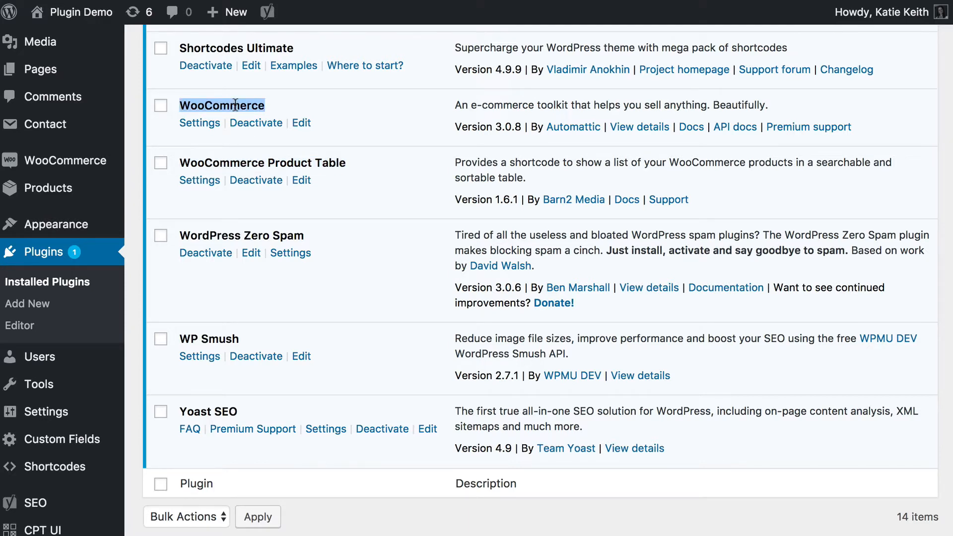
scroll(235, 105, "down", 1)
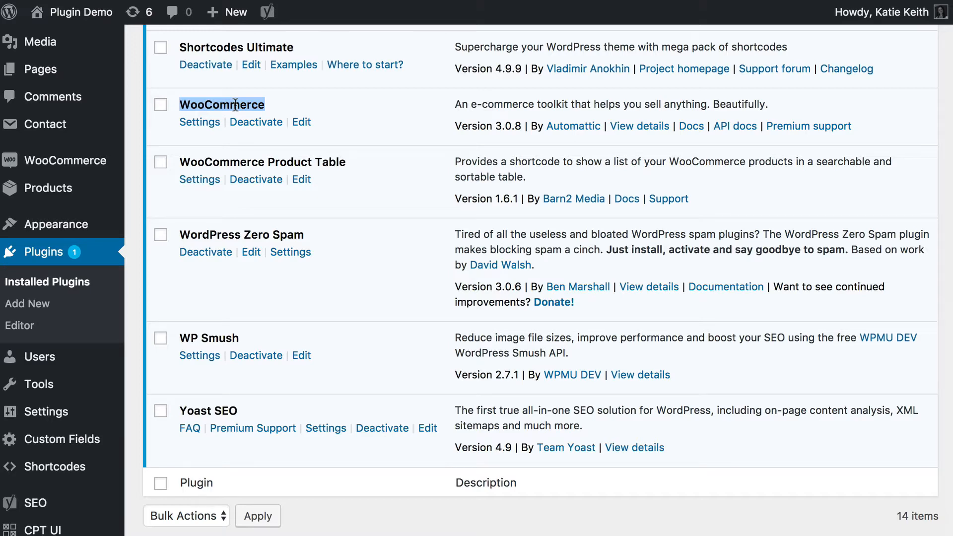
scroll(235, 103, "down", 1)
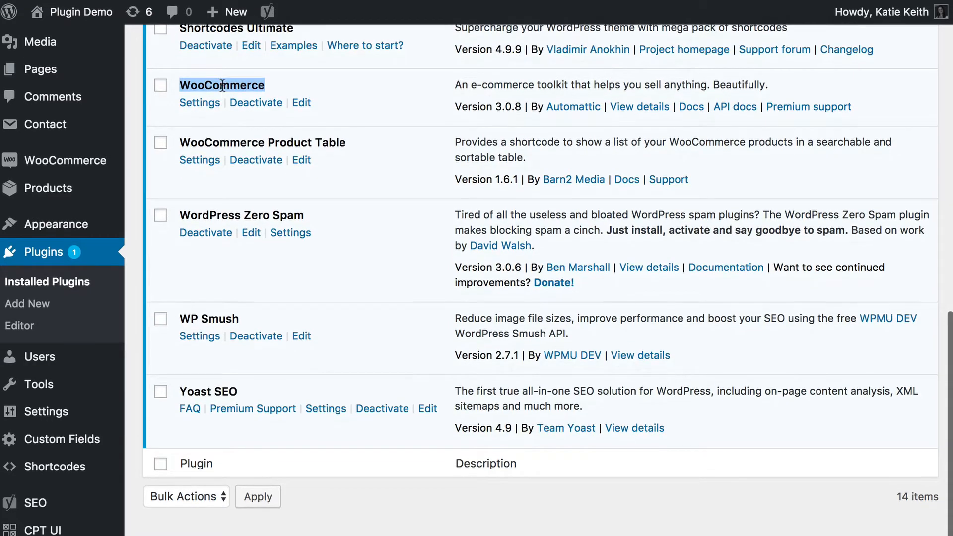
left_click_drag(180, 142, 349, 139)
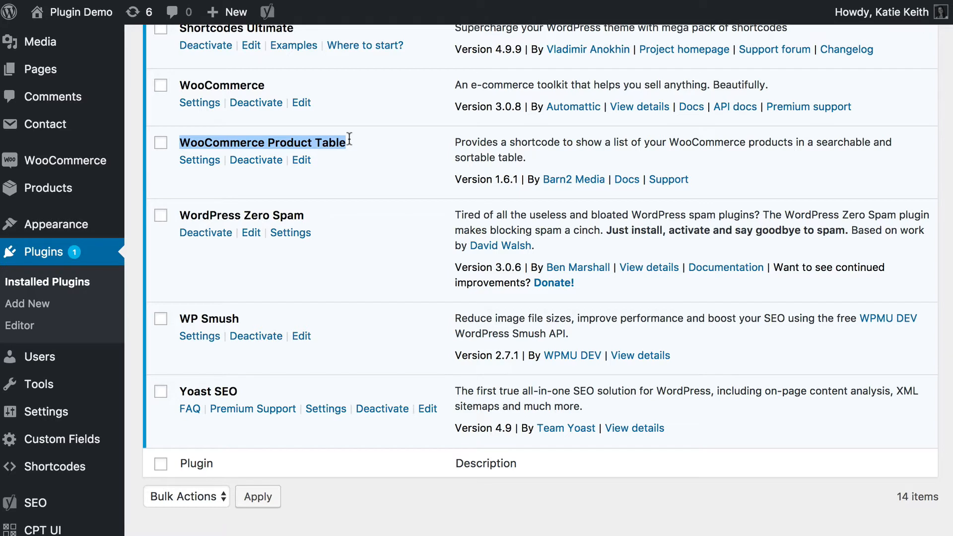
left_click(205, 81)
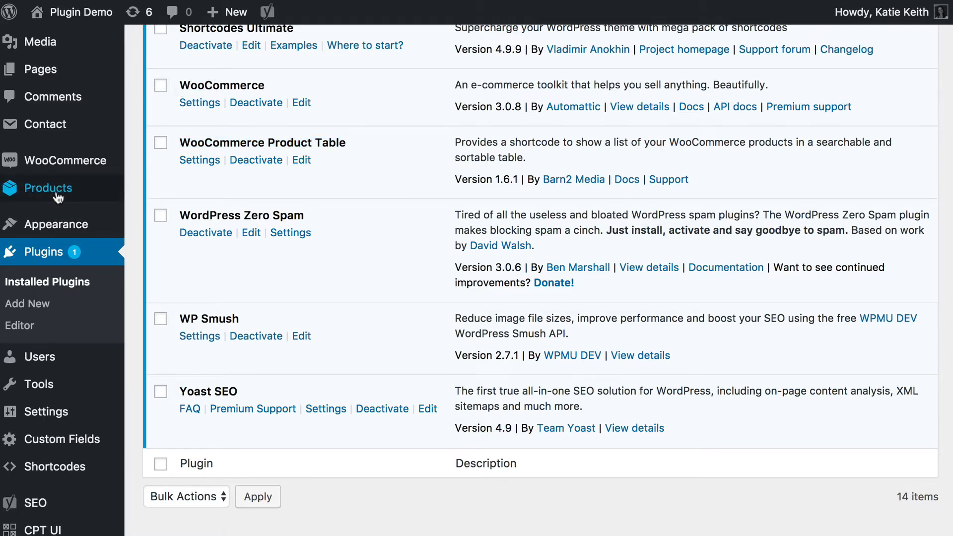
Open the store's product list and look through the individual hamper items.
mouse_move(57, 198)
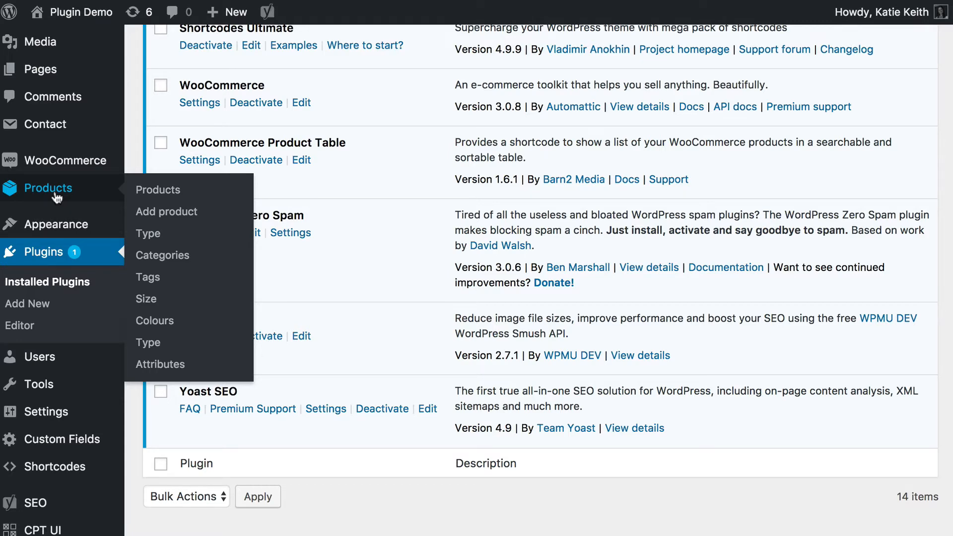
left_click(57, 198)
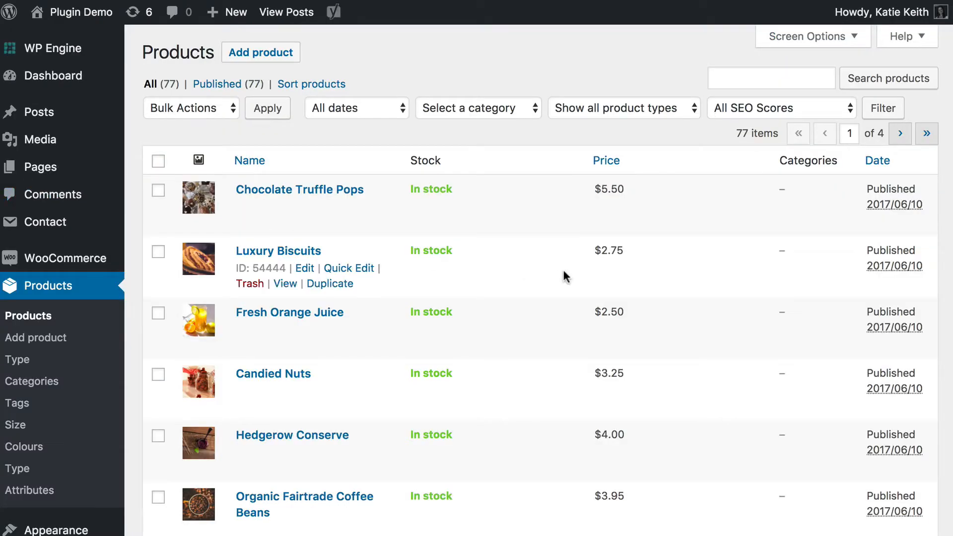
scroll(568, 272, "down", 5)
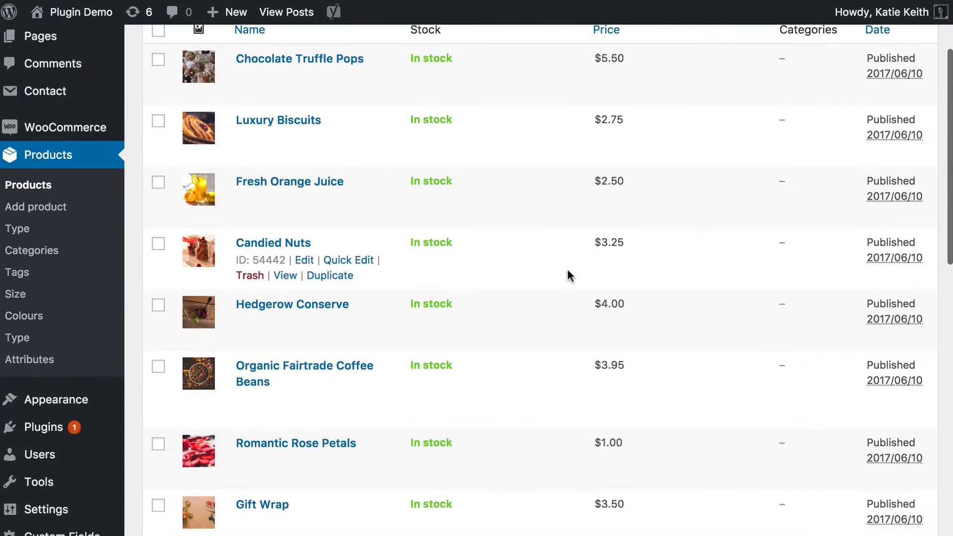
scroll(567, 273, "down", 1)
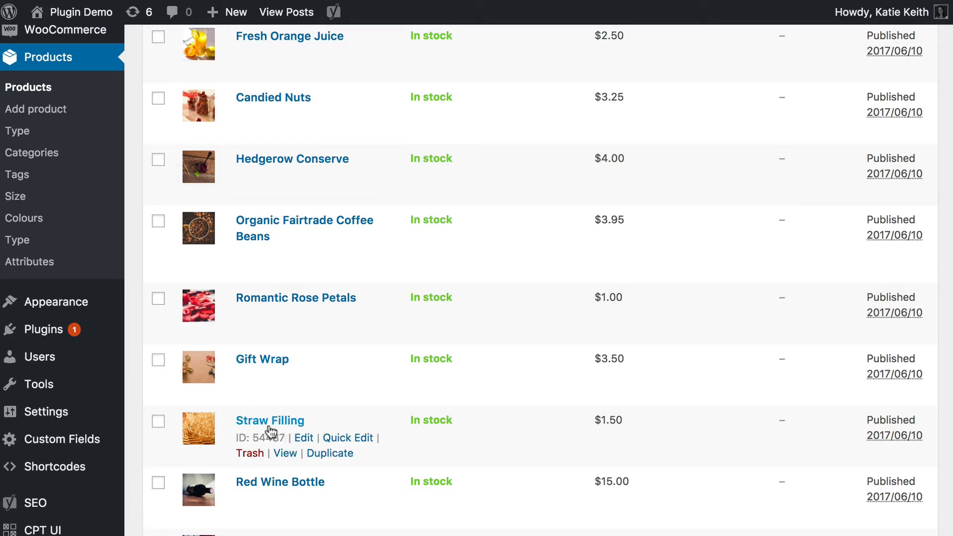
Open the store's product categories page.
scroll(292, 263, "up", 5)
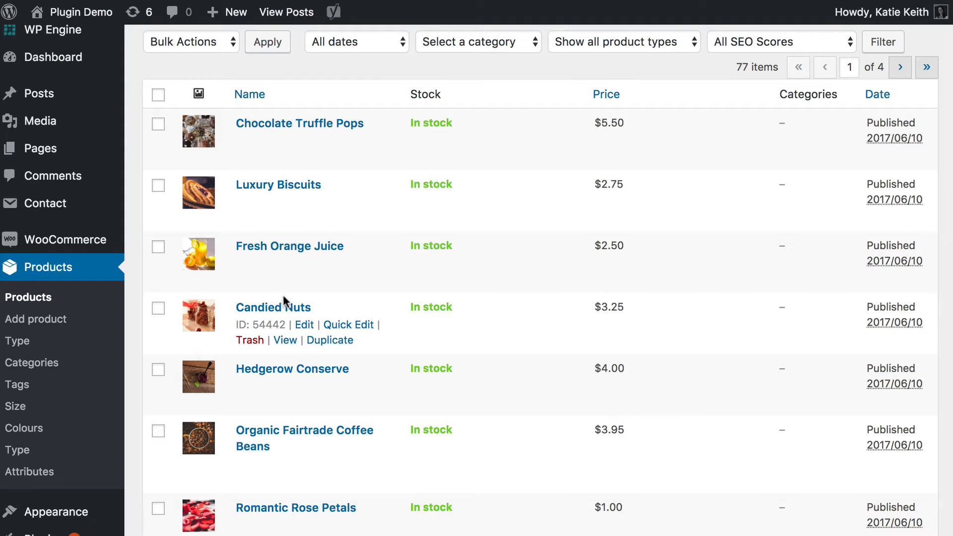
left_click(42, 369)
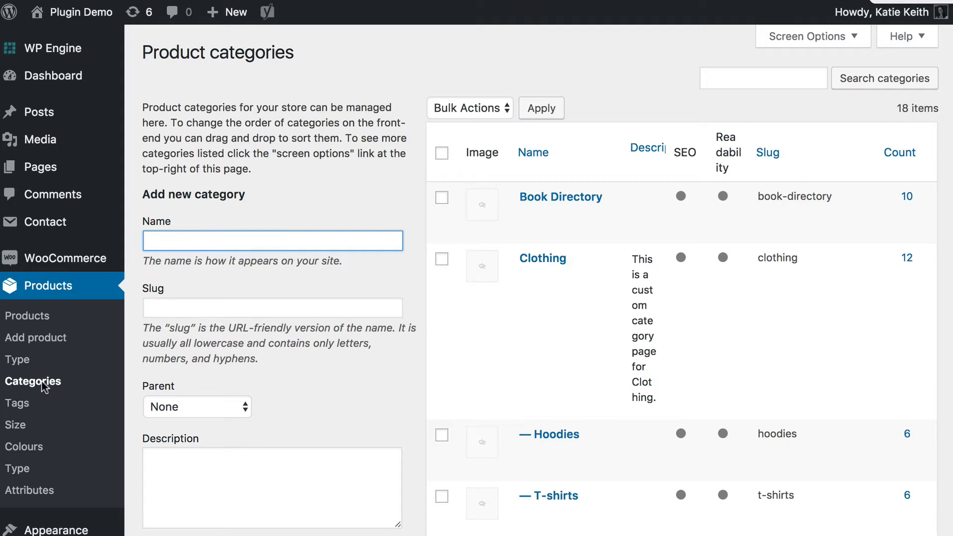
scroll(42, 381, "down", 1)
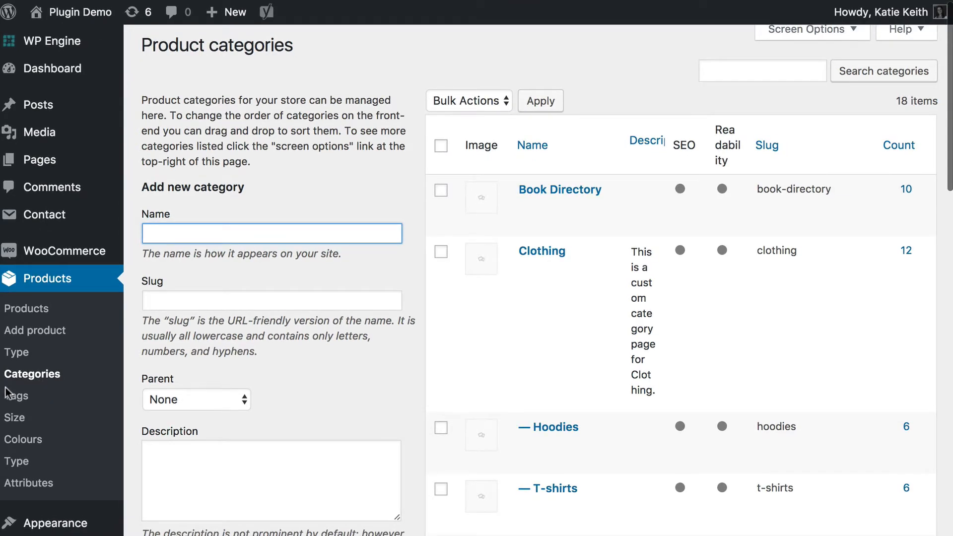
scroll(193, 263, "up", 1)
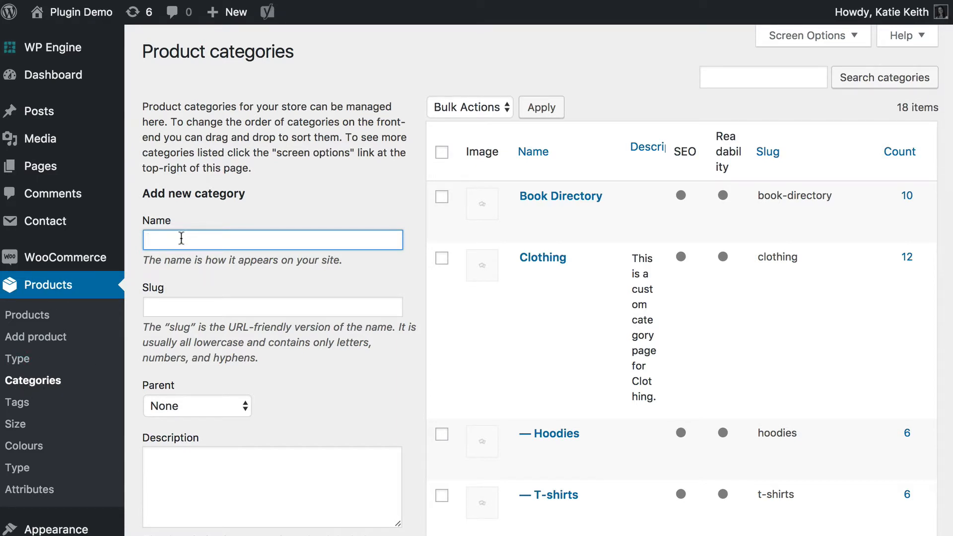
Add a top-level product category named Hampers with the slug hampers.
type("B")
key("BackSpace")
type("Hampers")
key("Tab")
type("hampers")
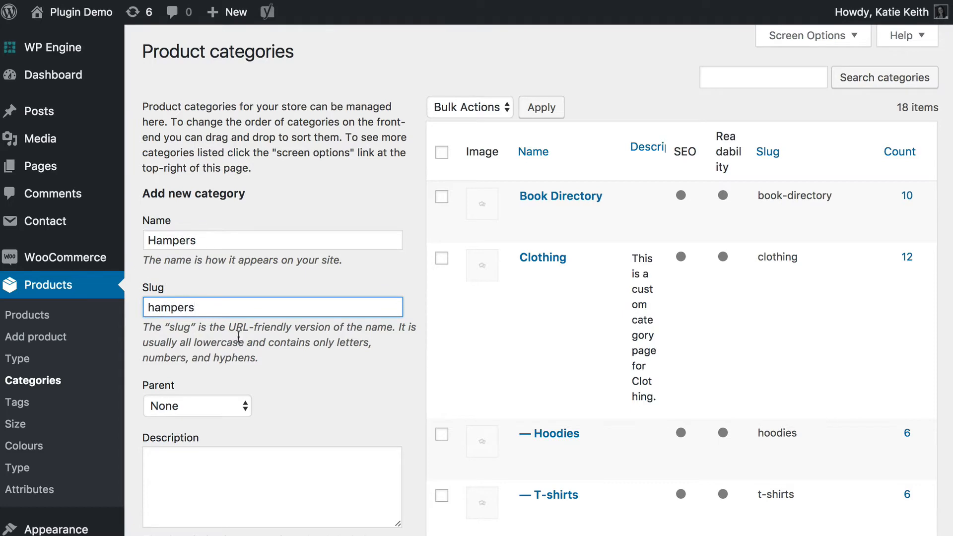
scroll(240, 341, "down", 5)
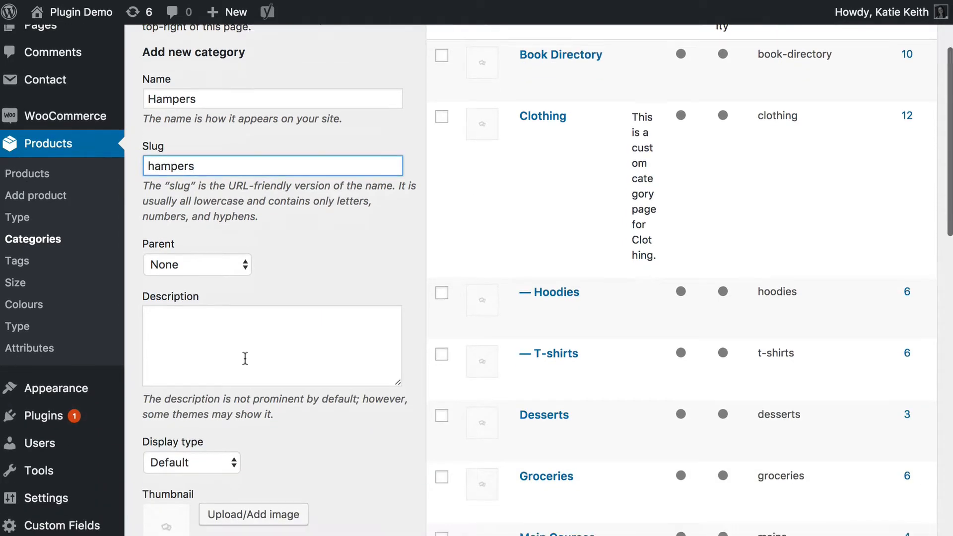
left_click(186, 491)
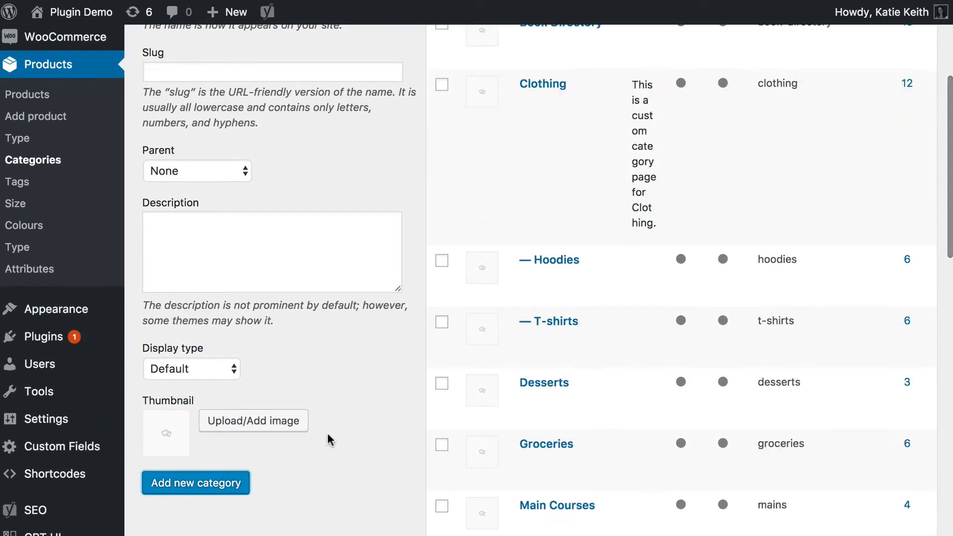
Add a product category named Boxes with the slug boxes under the parent category Hampers.
scroll(330, 438, "up", 4)
scroll(363, 380, "up", 1)
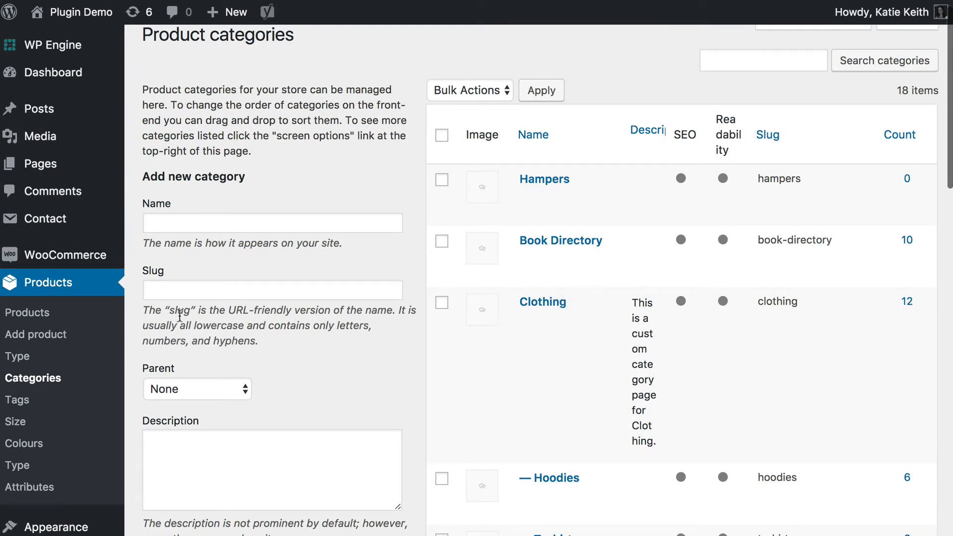
left_click(185, 229)
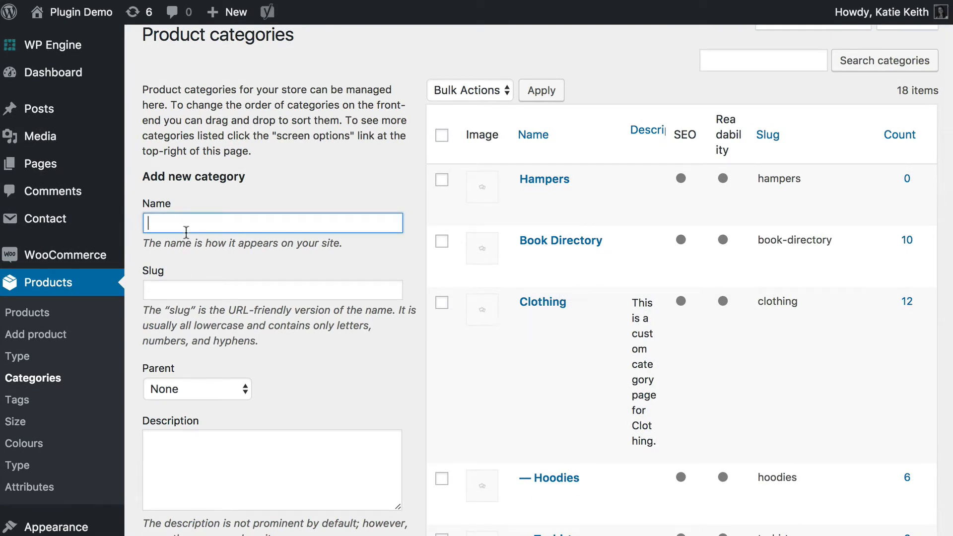
type("Boxes")
left_click(163, 289)
type("boxes")
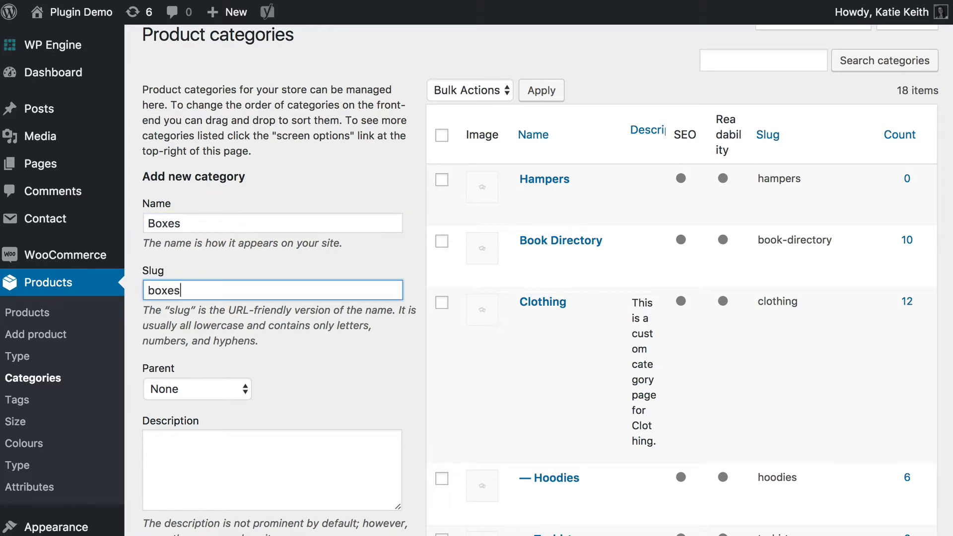
left_click(171, 389)
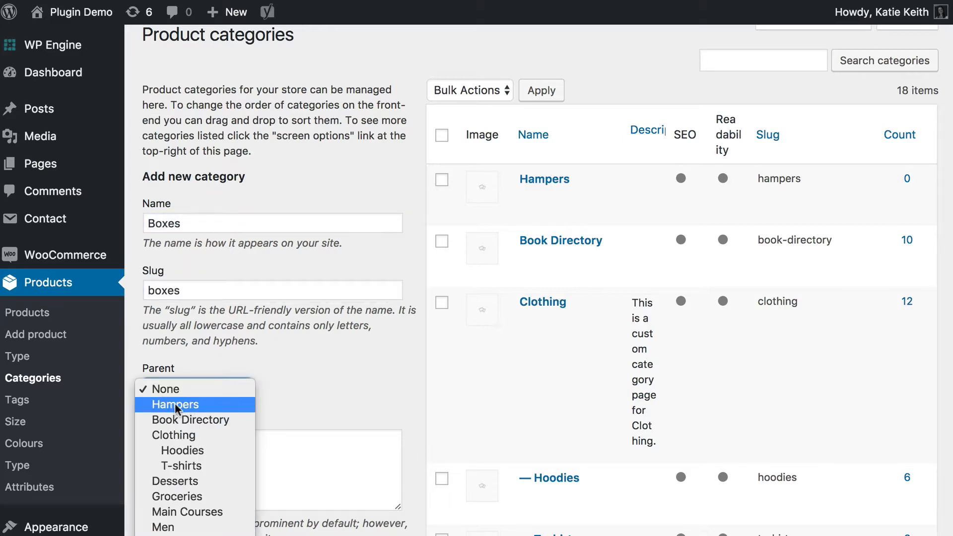
left_click(158, 383)
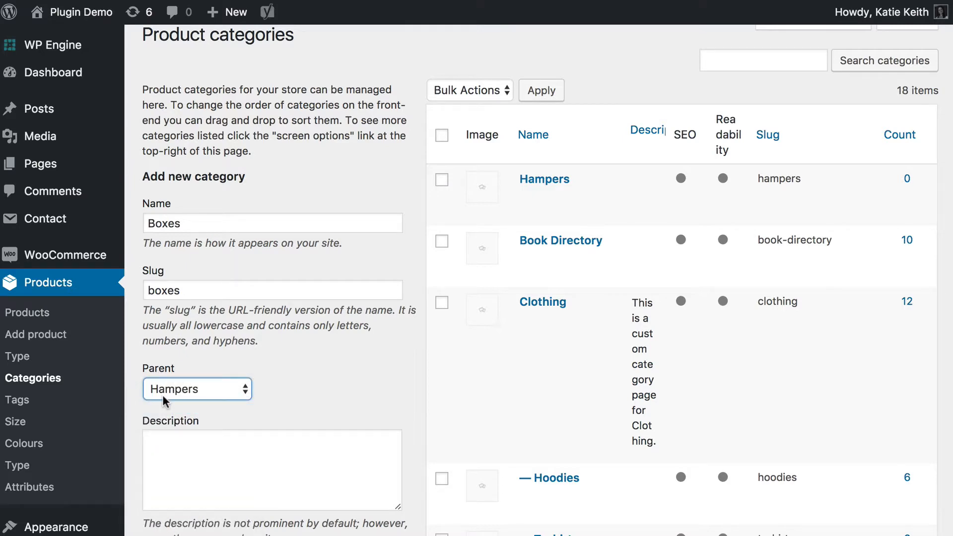
scroll(166, 405, "down", 3)
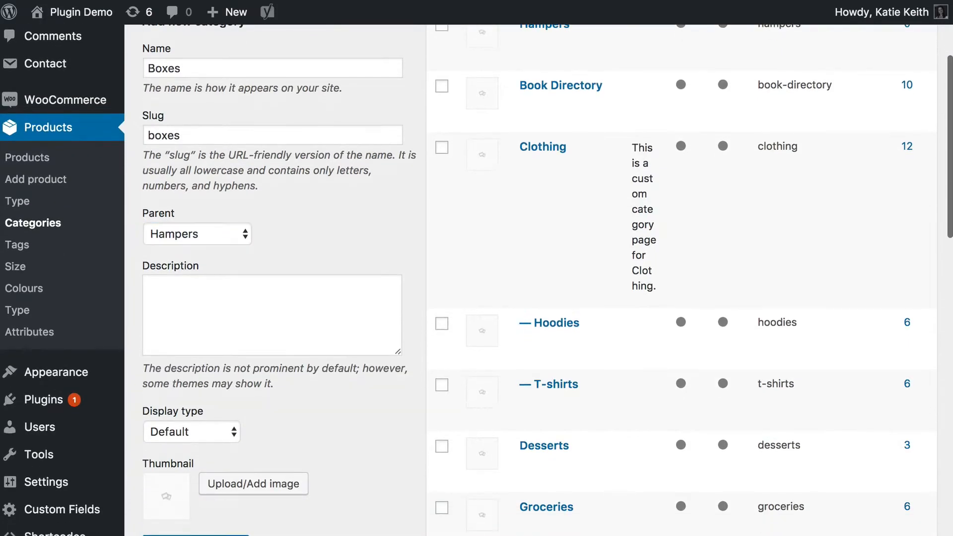
Add a product category named Contents with the slug contents under the parent category Hampers.
scroll(262, 410, "up", 4)
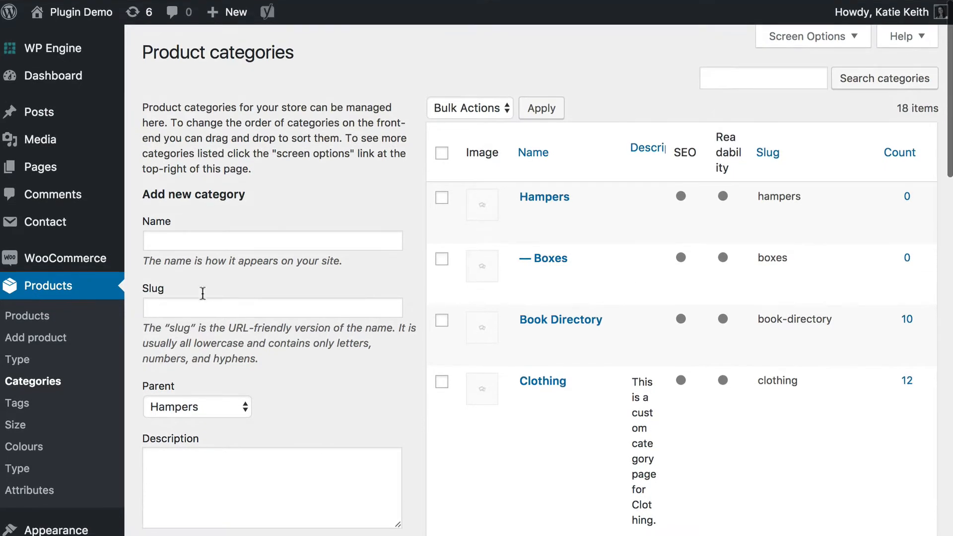
left_click(169, 242)
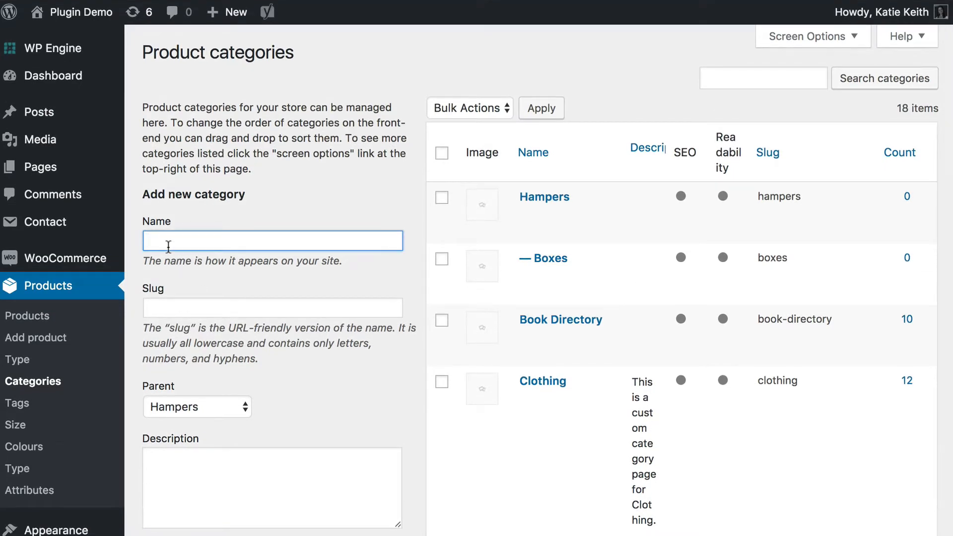
type("Contents")
key("Tab")
type("contents")
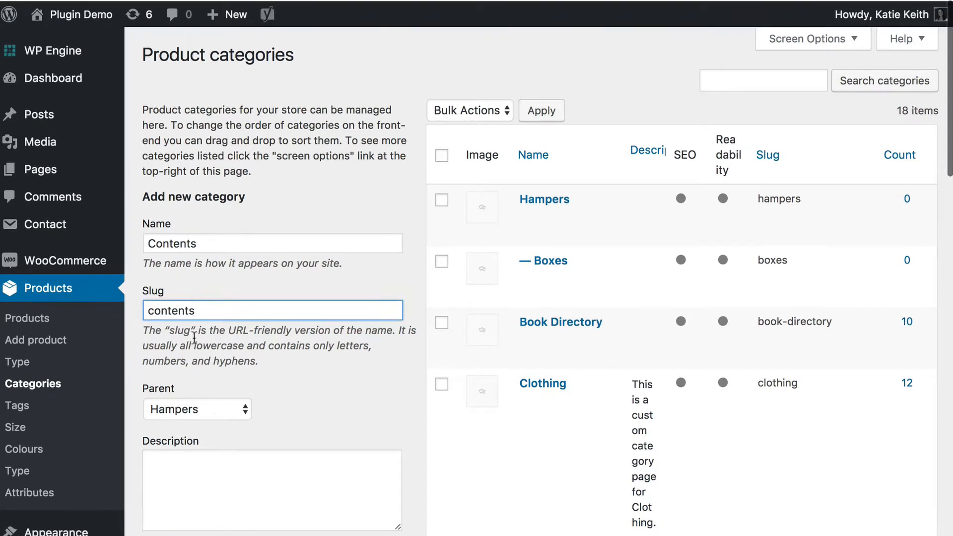
scroll(204, 417, "down", 3)
scroll(203, 412, "down", 2)
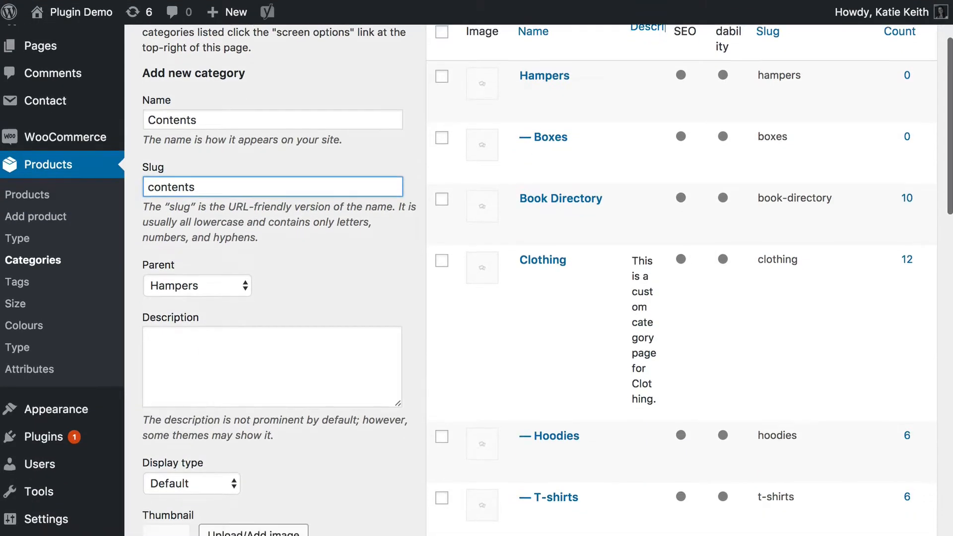
left_click(255, 382)
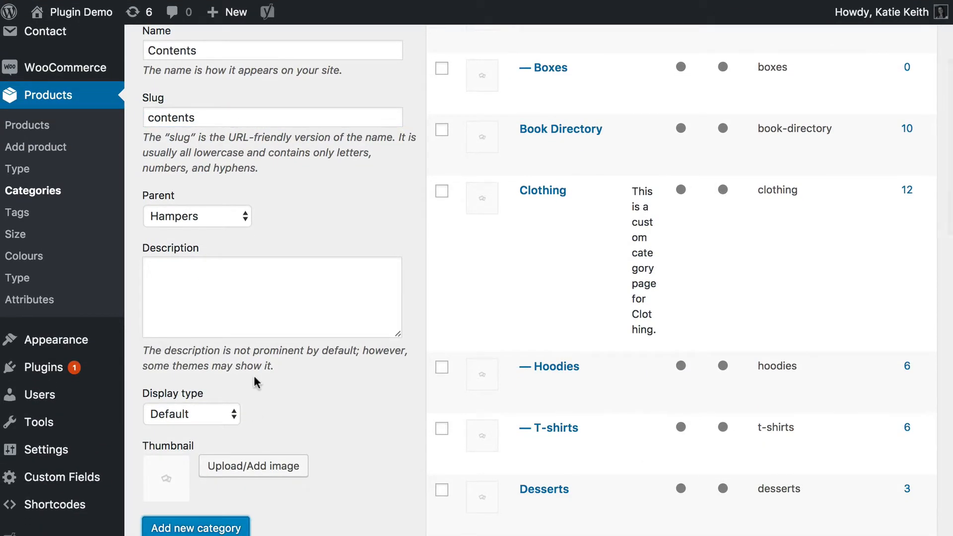
Add a product category named Finishing Touches with the slug finish under the parent category Hampers.
scroll(246, 376, "up", 4)
left_click(205, 236)
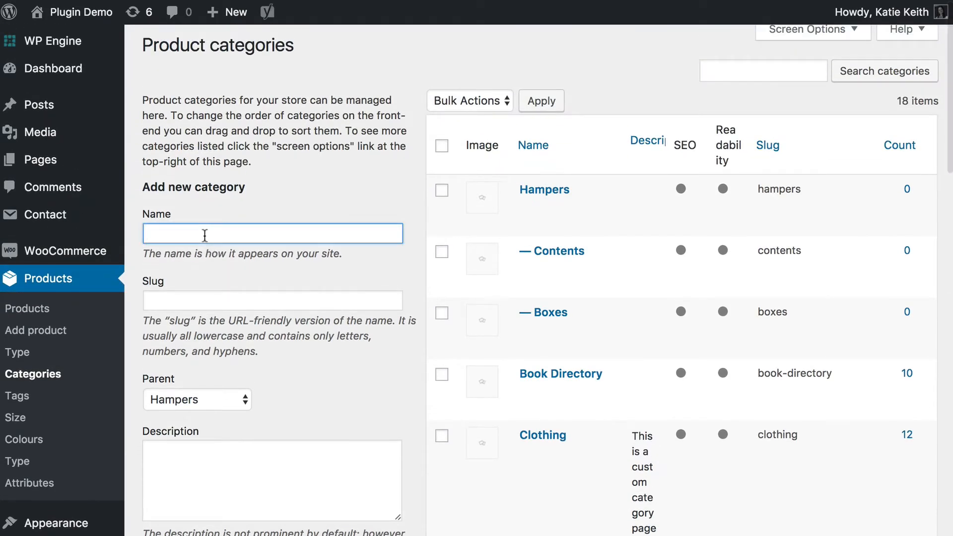
type("Finishing Touches")
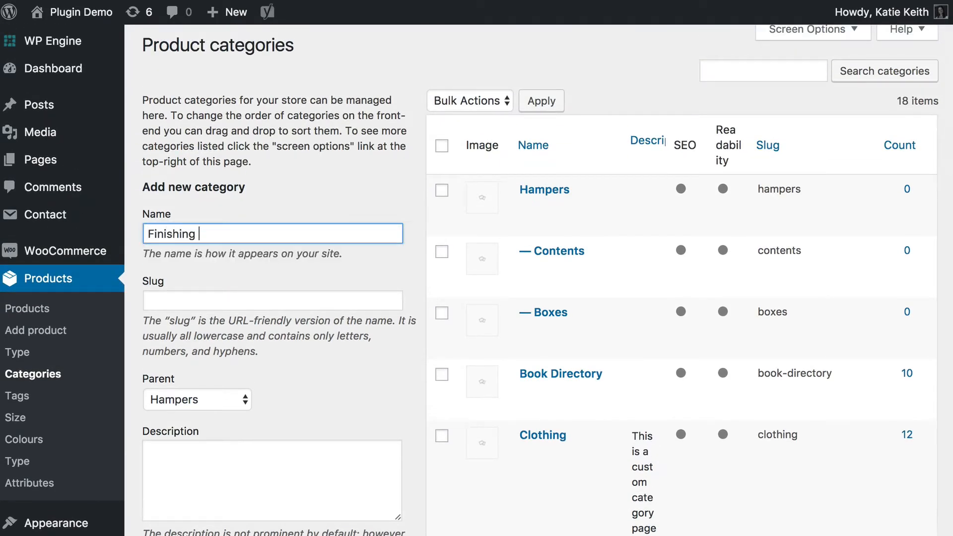
key("Tab")
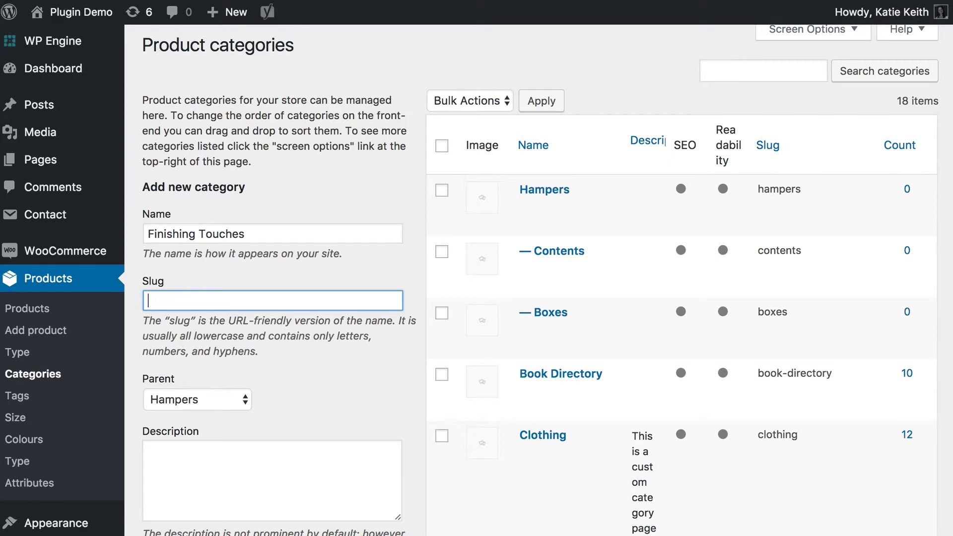
type("finish")
scroll(214, 425, "down", 5)
left_click(185, 476)
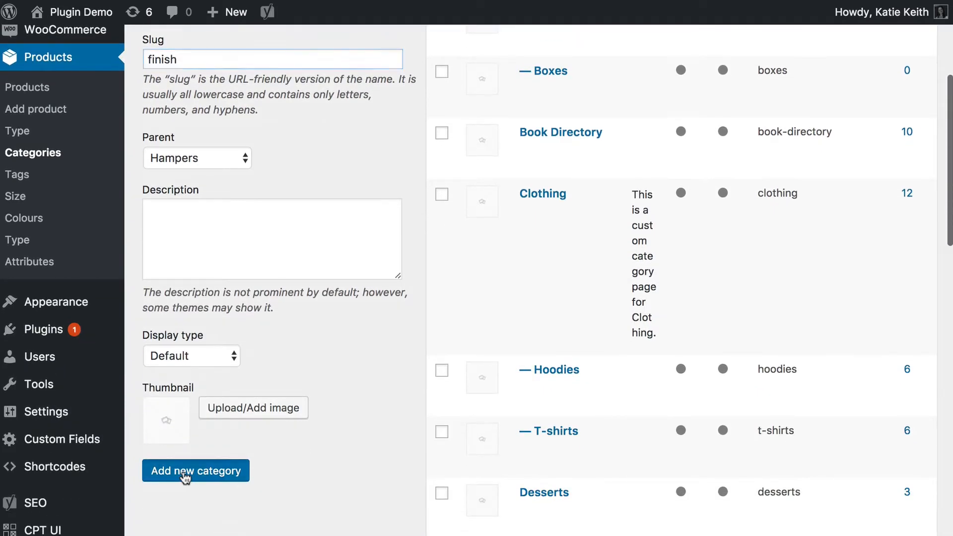
Return to the product list and assign Chocolate Truffle Pops to the Contents category with Quick Edit.
scroll(428, 352, "up", 3)
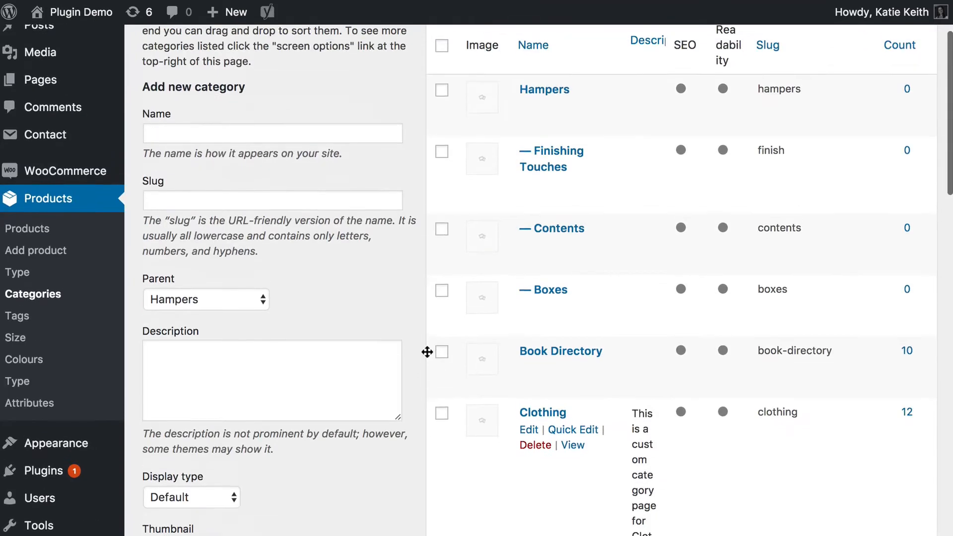
scroll(428, 352, "up", 1)
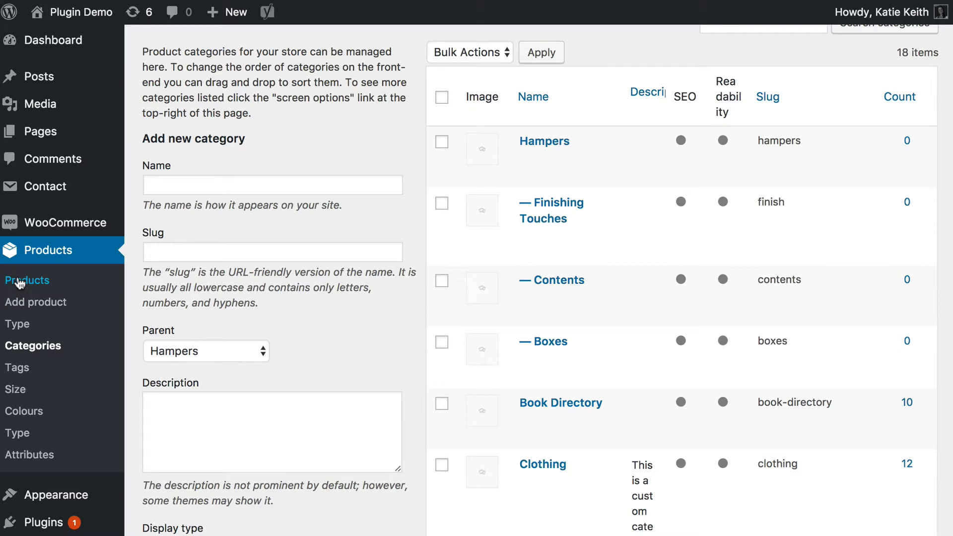
left_click(19, 283)
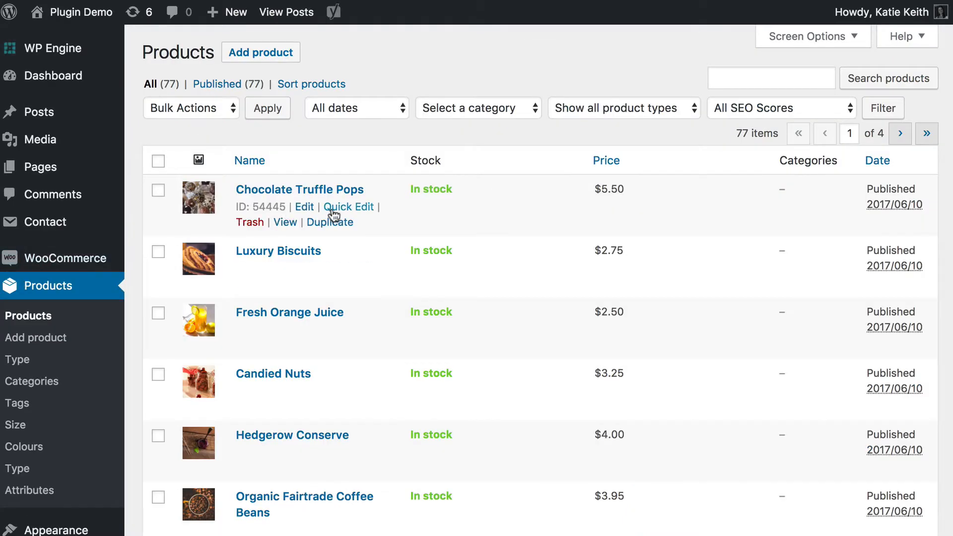
left_click(348, 209)
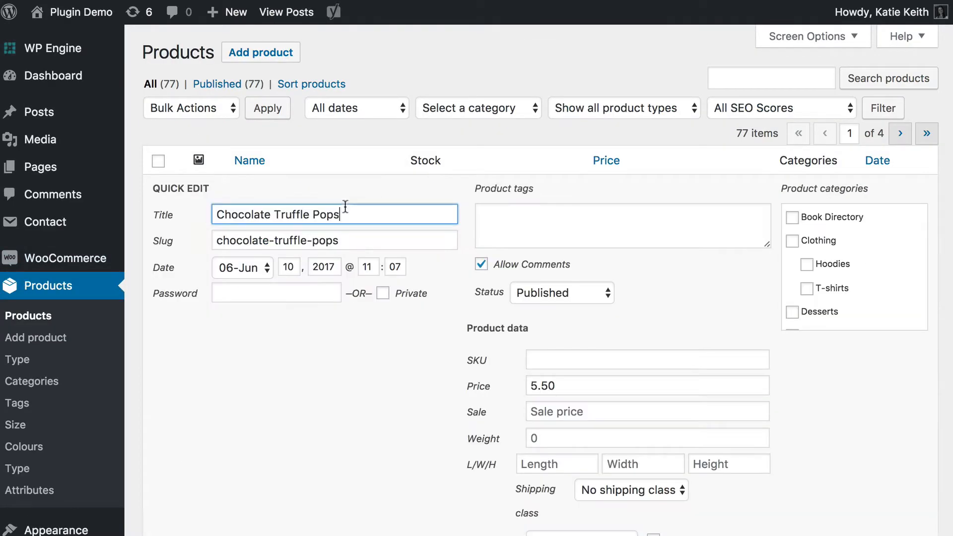
scroll(822, 287, "down", 5)
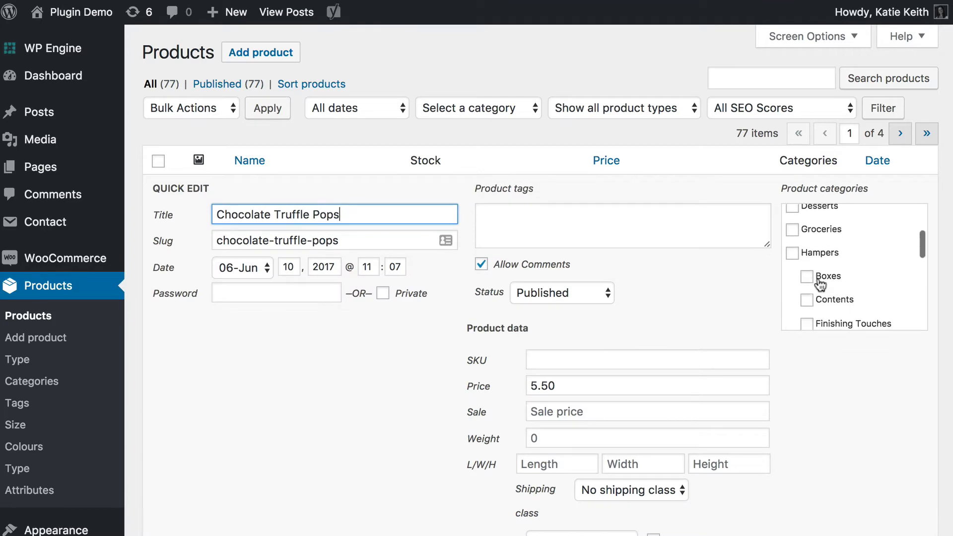
left_click(806, 278)
scroll(844, 347, "down", 6)
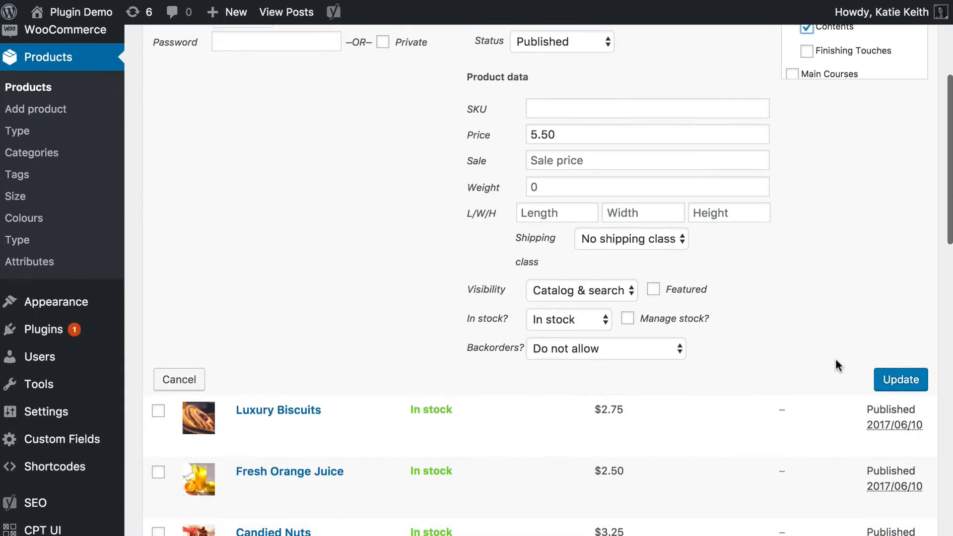
left_click(902, 332)
Assign Luxury Biscuits to the Contents category with Quick Edit and save the change.
scroll(632, 307, "up", 2)
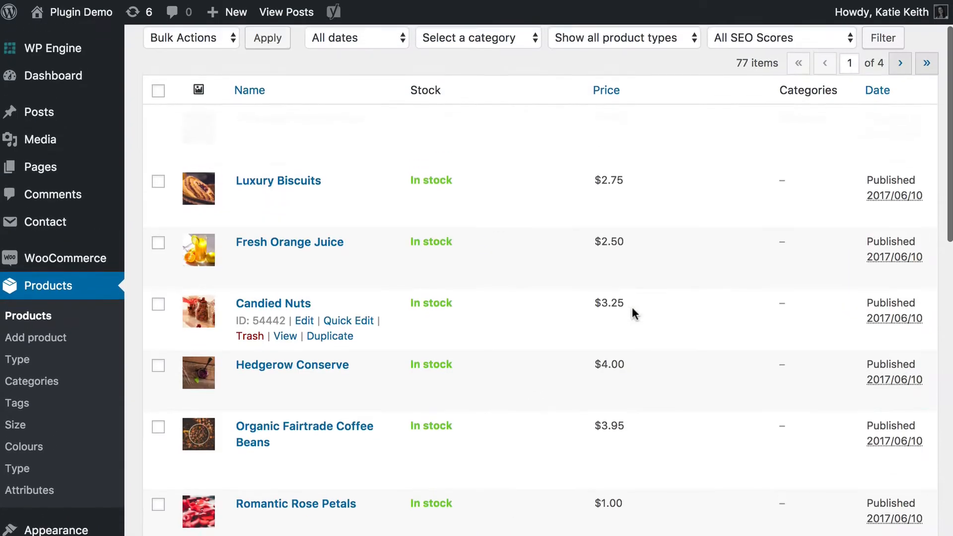
left_click(352, 204)
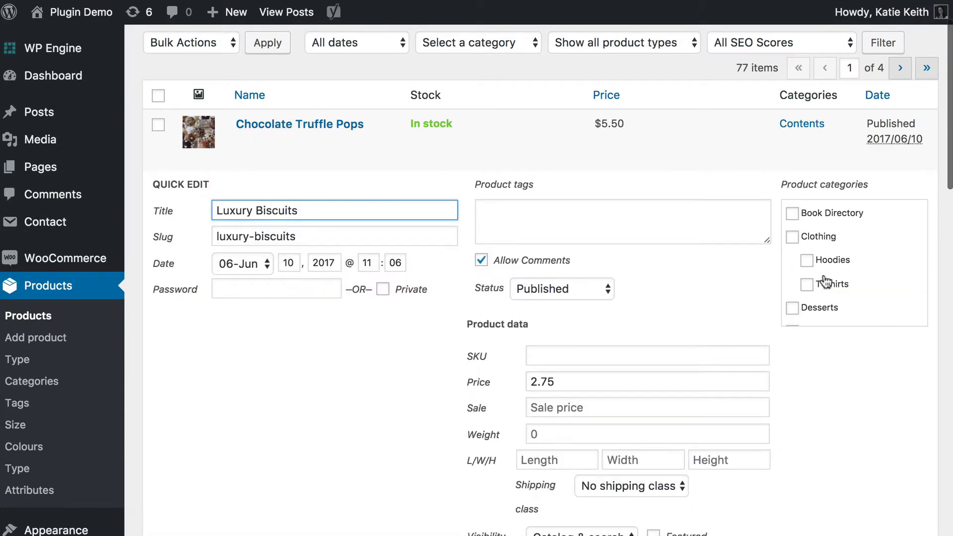
scroll(805, 276, "down", 4)
left_click(805, 243)
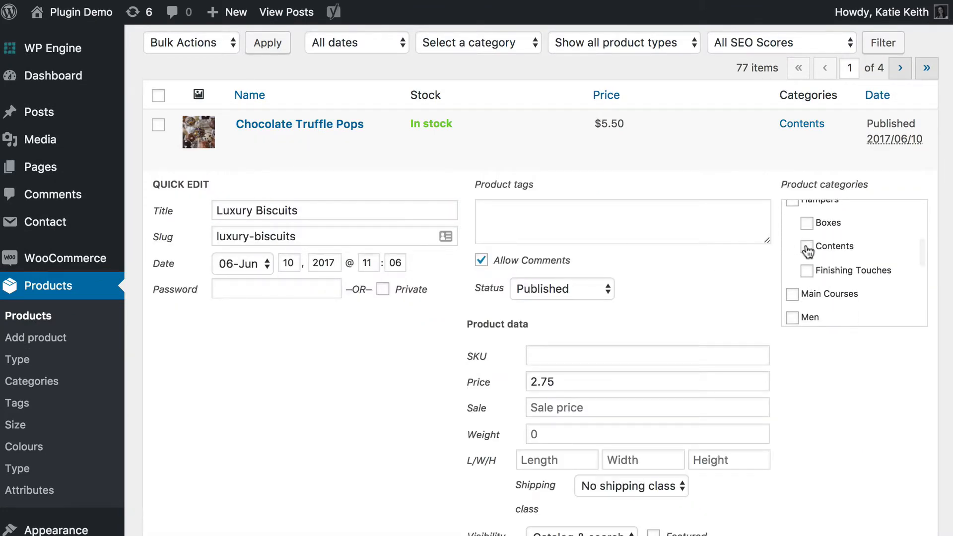
scroll(819, 263, "down", 5)
scroll(826, 367, "down", 3)
scroll(825, 374, "down", 3)
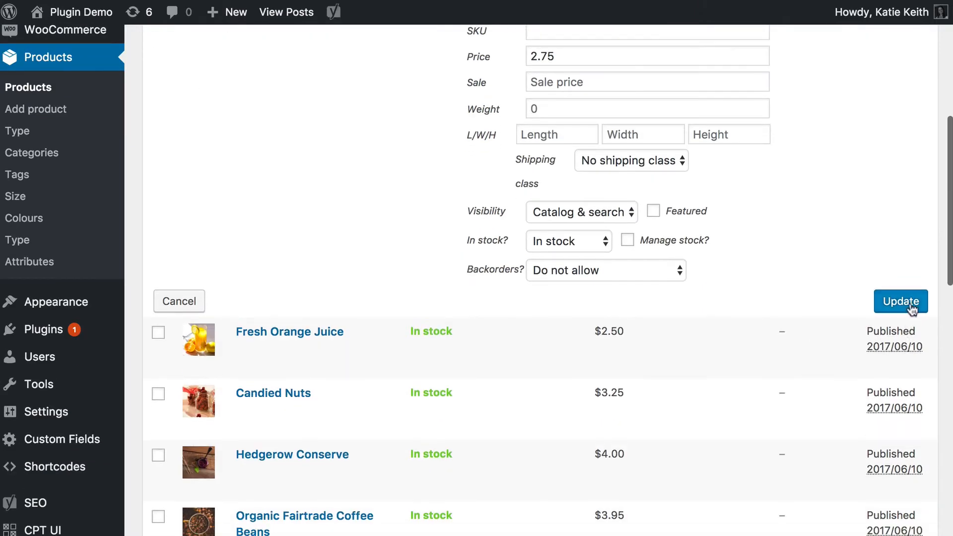
left_click(900, 300)
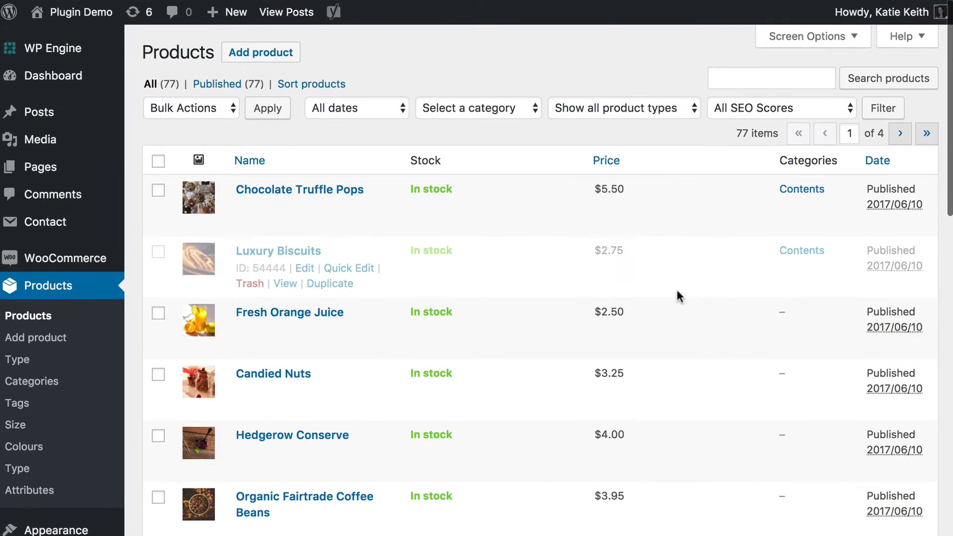
Assign Fresh Orange Juice to the Contents category with Quick Edit and save the change.
left_click(350, 331)
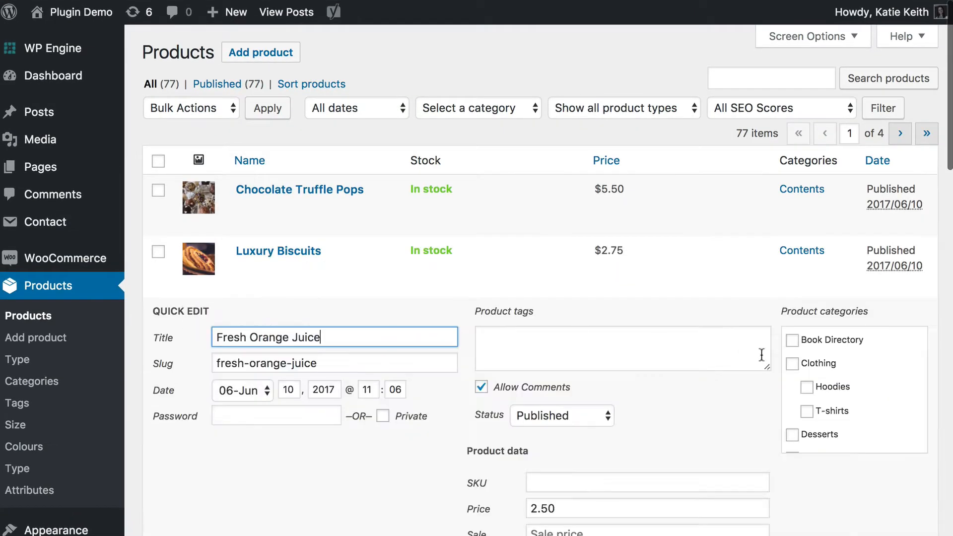
scroll(819, 413, "down", 5)
left_click(808, 388)
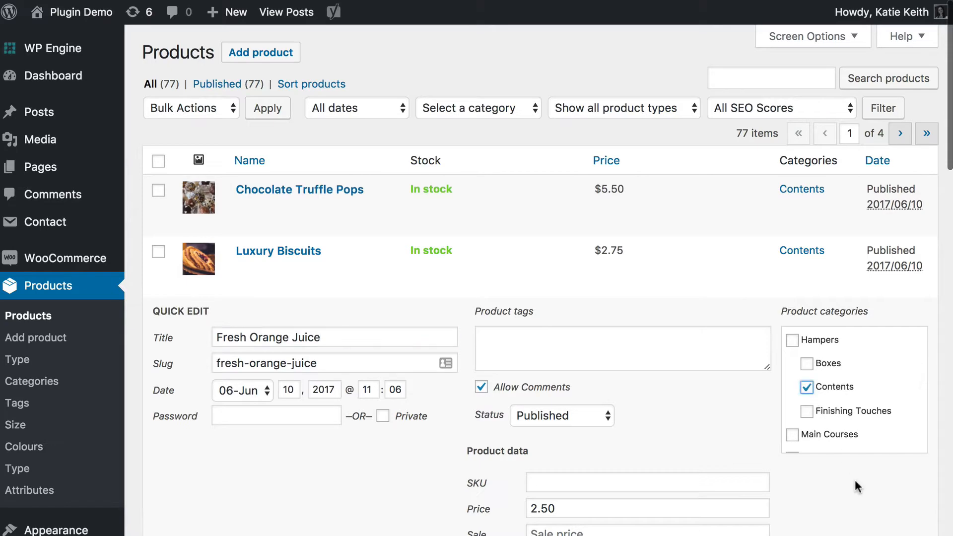
scroll(855, 479, "down", 5)
left_click(899, 478)
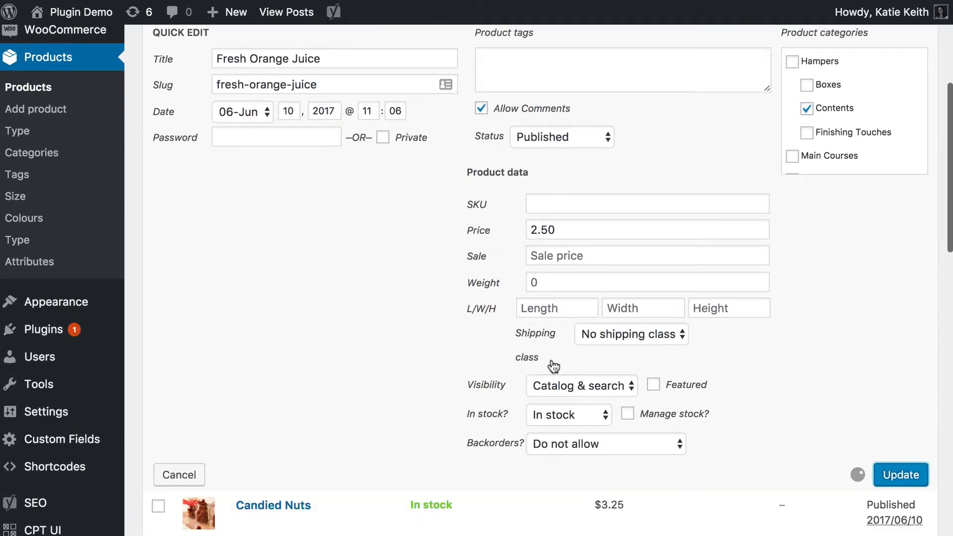
Assign Candied Nuts to the Contents category with Quick Edit and save the change.
scroll(303, 226, "up", 3)
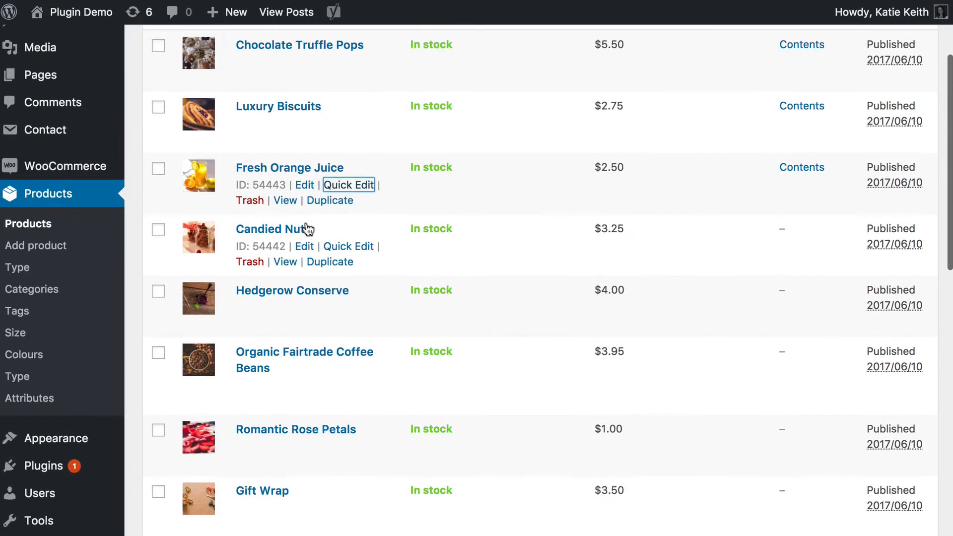
left_click(349, 246)
scroll(842, 335, "down", 3)
scroll(842, 337, "down", 1)
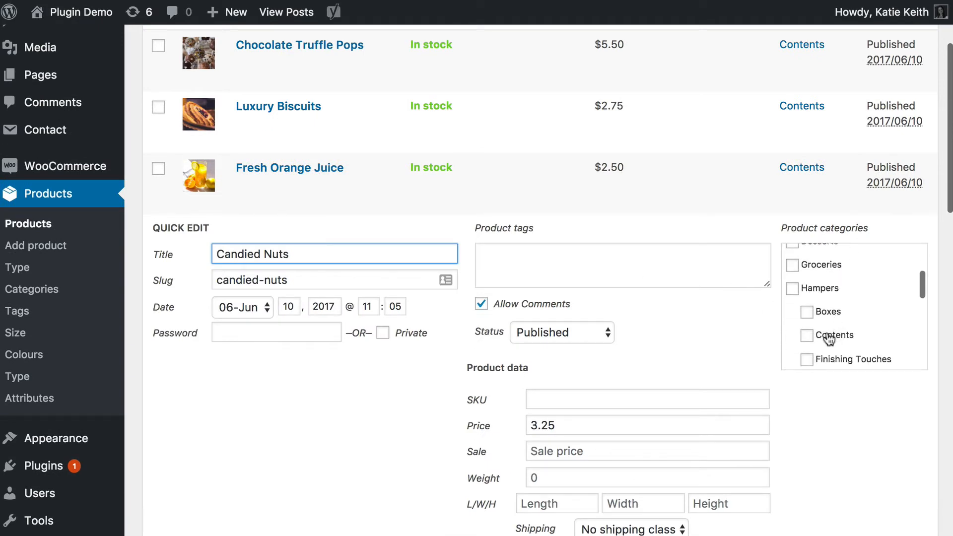
left_click(804, 334)
scroll(831, 425, "down", 3)
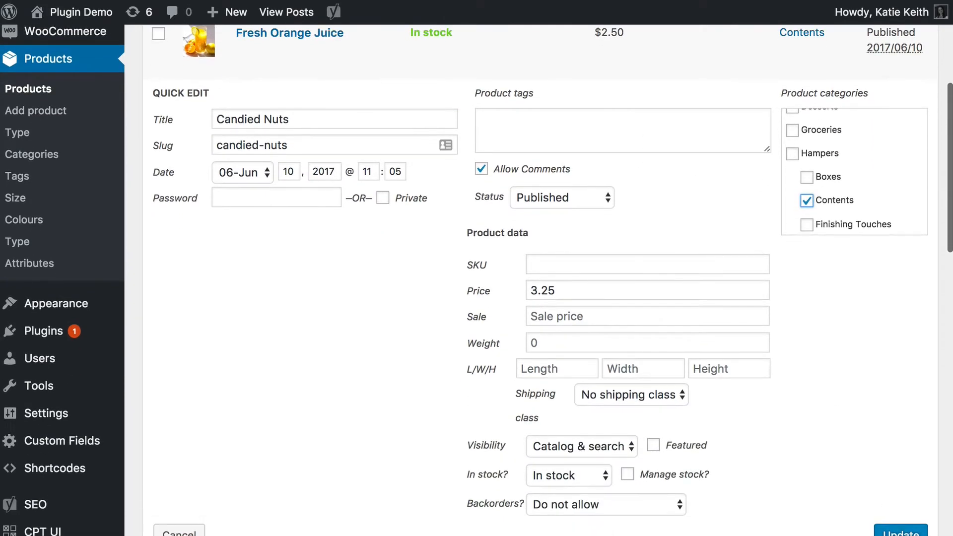
left_click(892, 532)
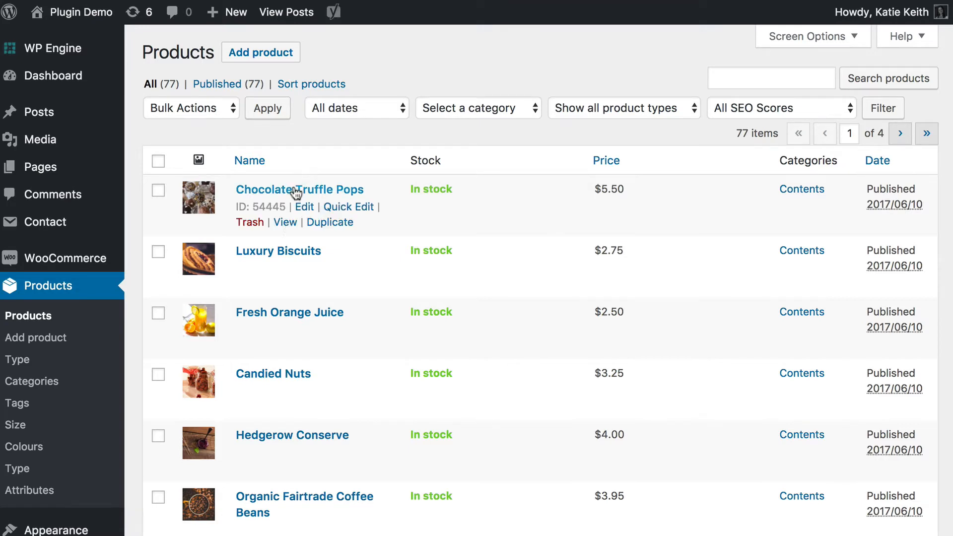
mouse_move(285, 201)
mouse_move(287, 380)
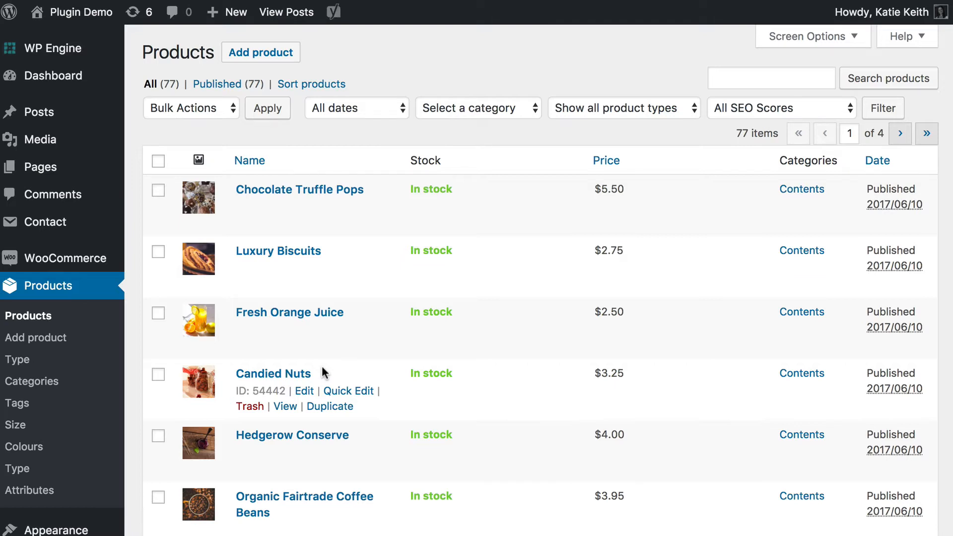
scroll(311, 192, "down", 1)
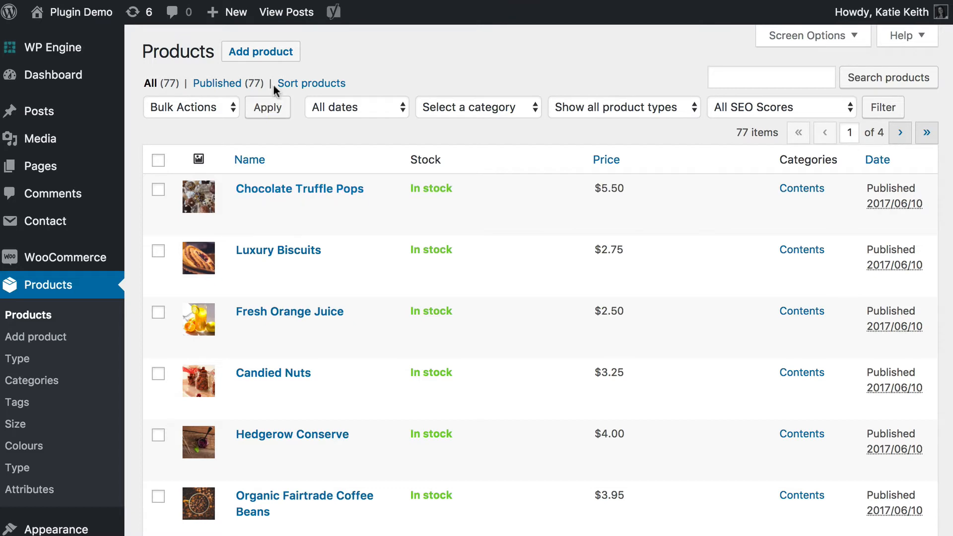
Start a new product and title it Ribbon.
left_click(32, 342)
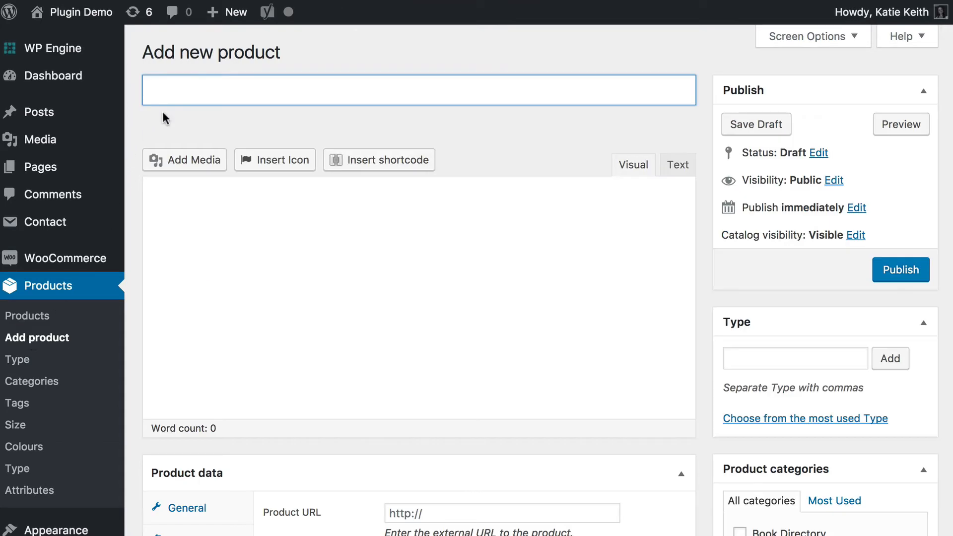
type("Robbon")
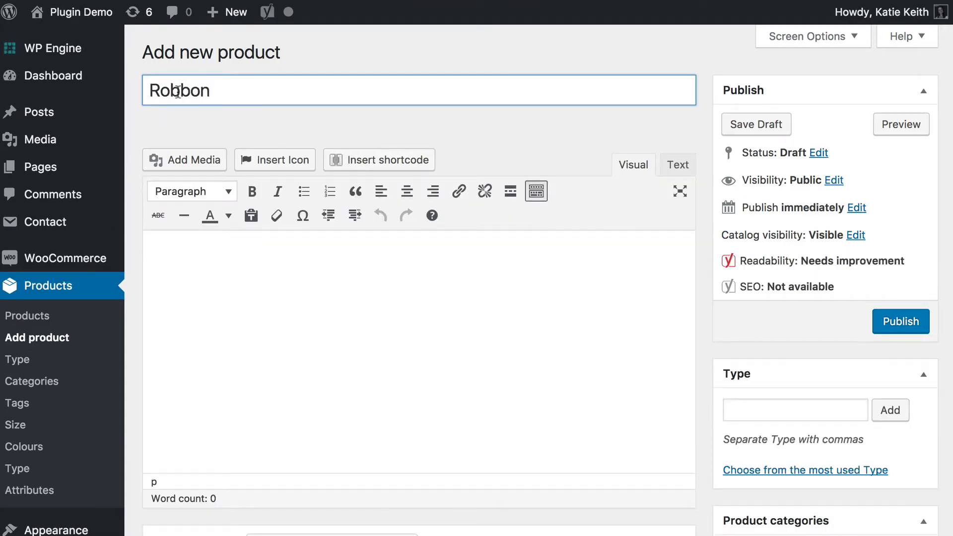
left_click(170, 92)
key("BackSpace")
type("i")
Assign the Ribbon product to the Finishing Touches category under Hampers.
scroll(608, 295, "down", 1)
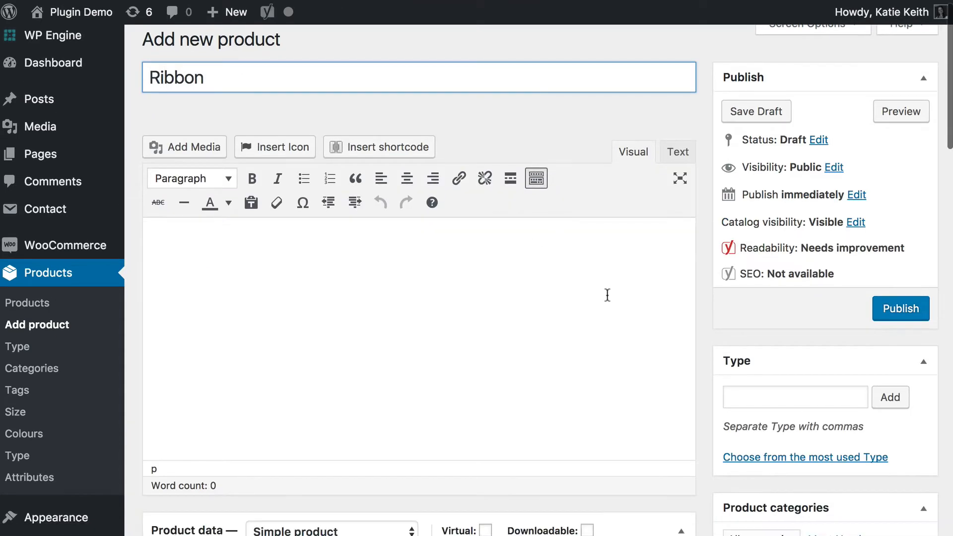
scroll(793, 392, "down", 6)
scroll(795, 398, "down", 5)
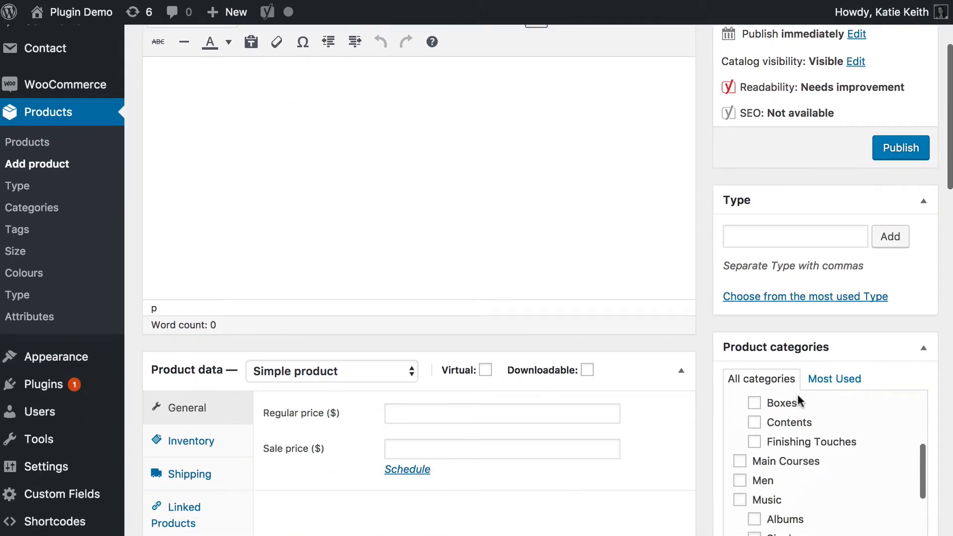
scroll(798, 413, "up", 1)
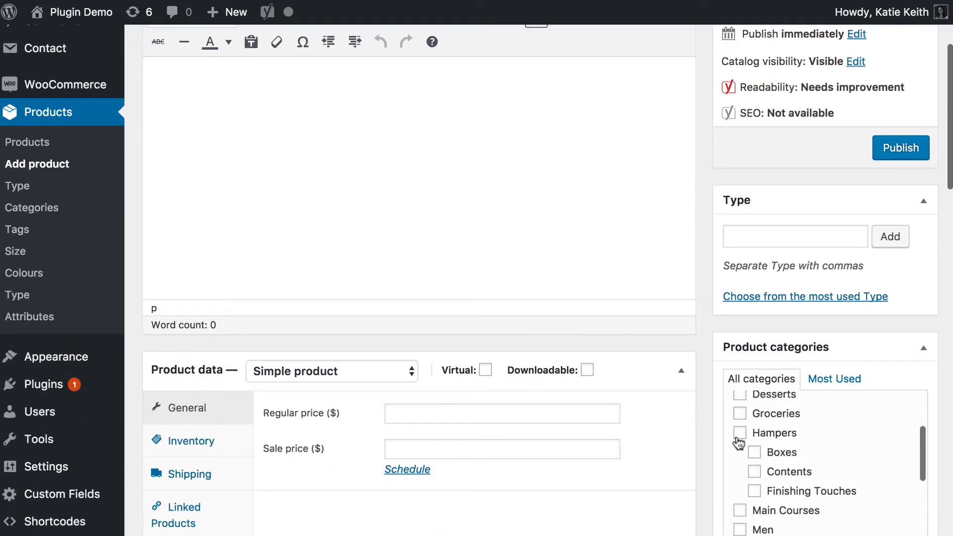
left_click(754, 493)
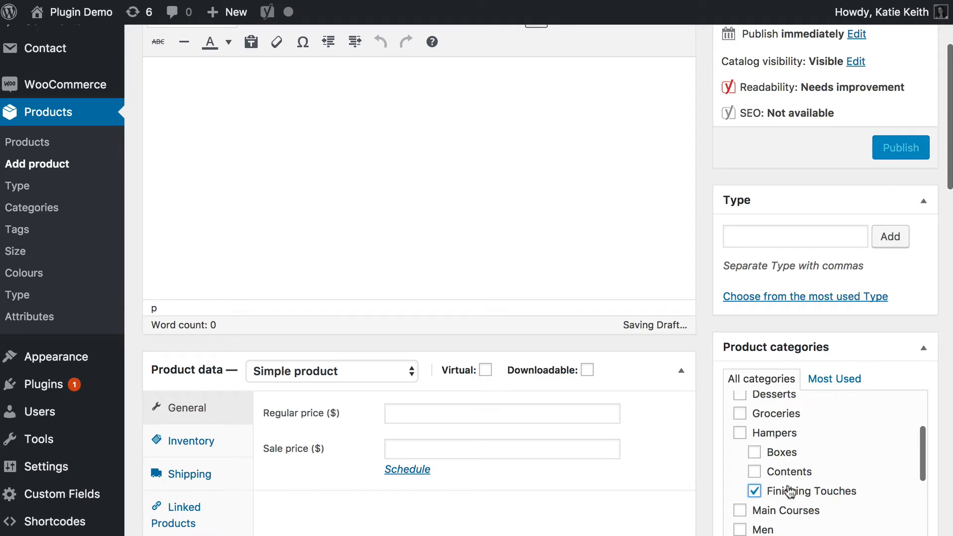
Set the Ribbon product's type to Variable product in the product data.
scroll(424, 378, "down", 4)
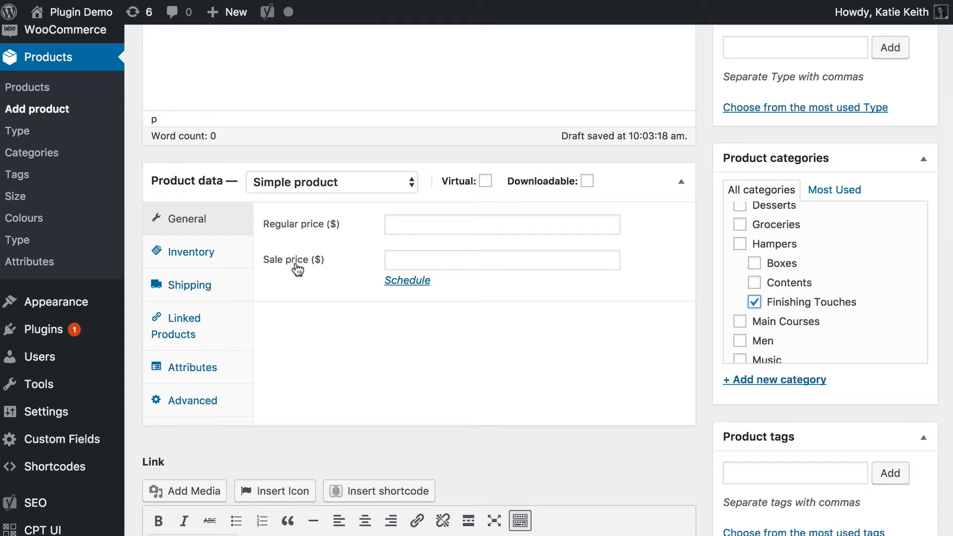
left_click(267, 183)
left_click(278, 184)
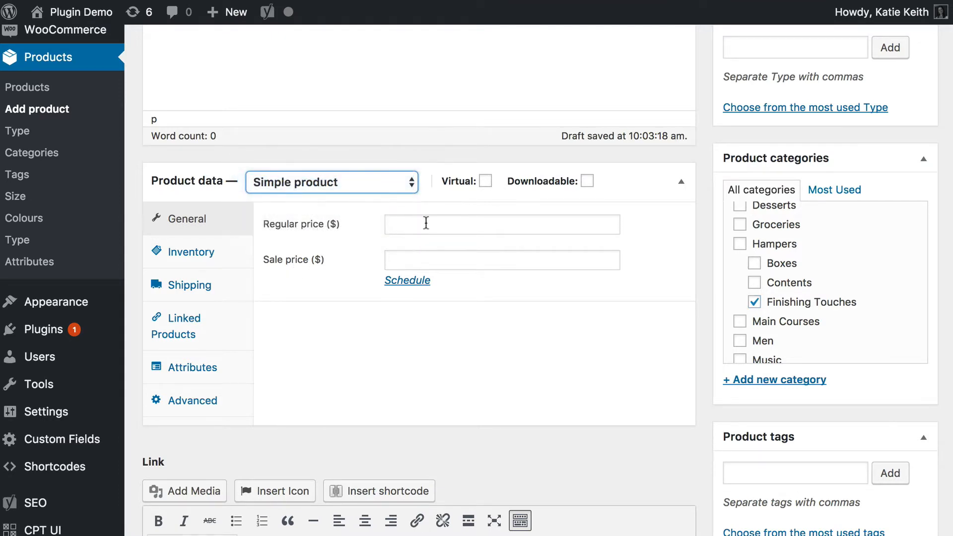
left_click(426, 223)
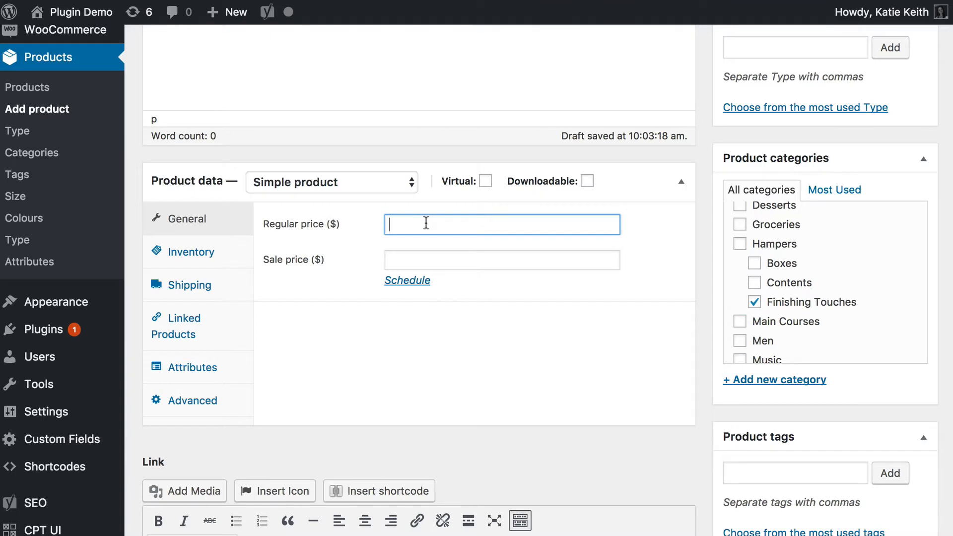
left_click(398, 193)
left_click(304, 235)
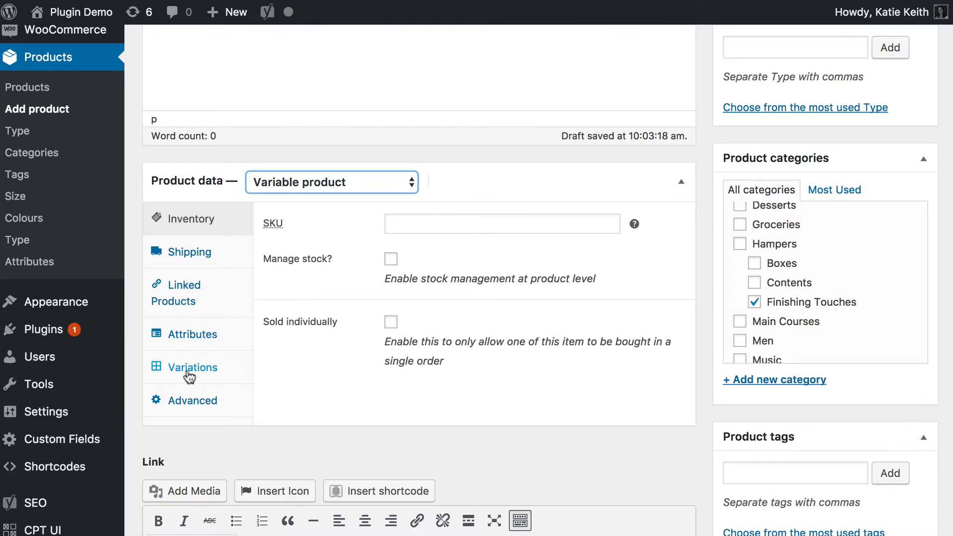
Add a custom product attribute to the Ribbon product.
left_click(189, 334)
left_click(374, 222)
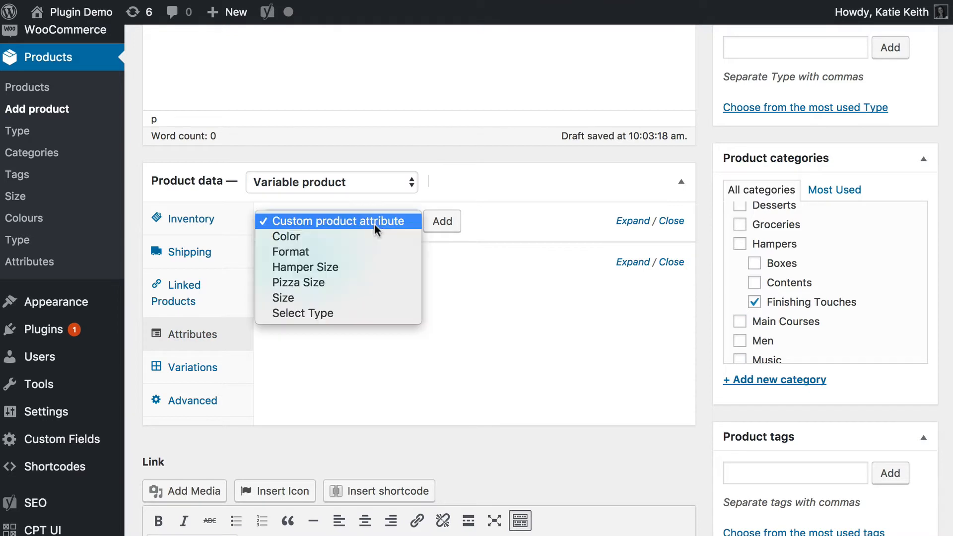
left_click(376, 219)
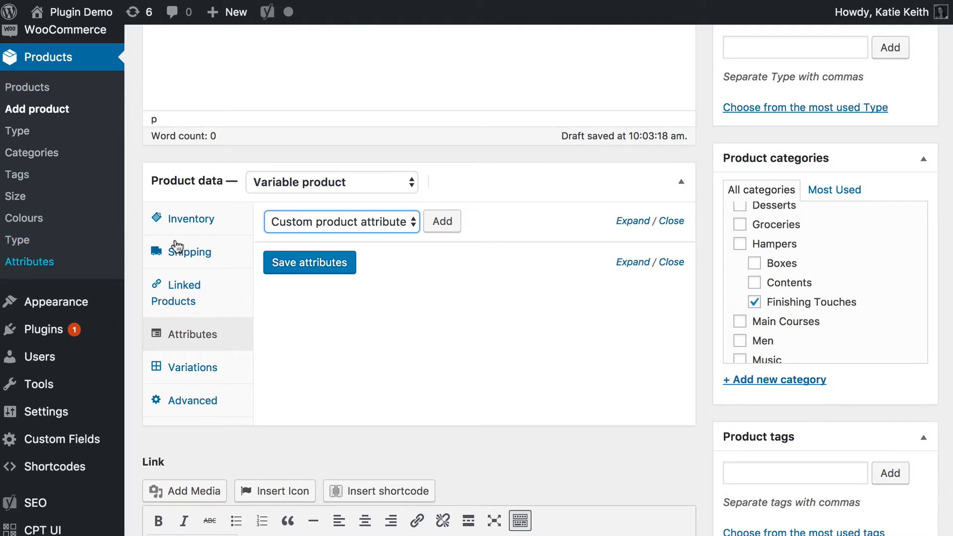
left_click(324, 221)
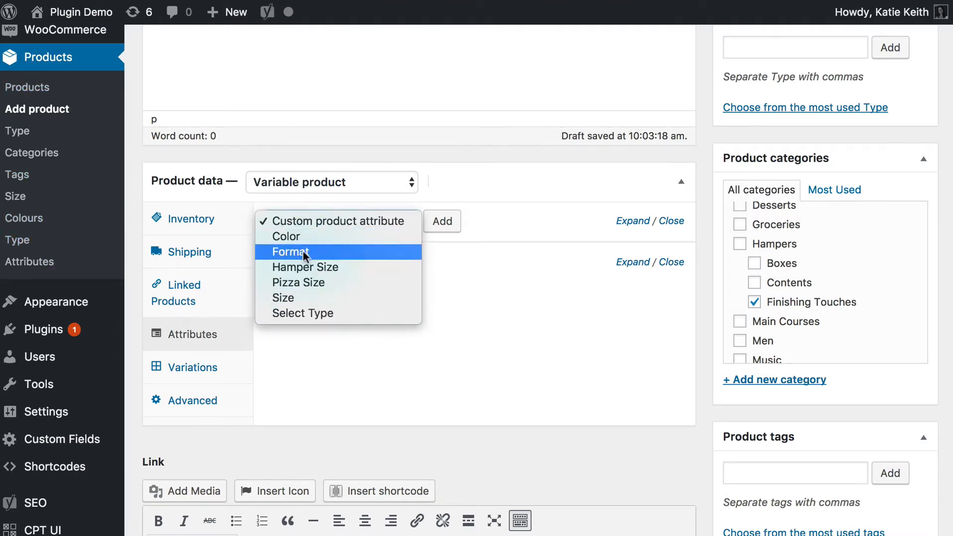
left_click(325, 222)
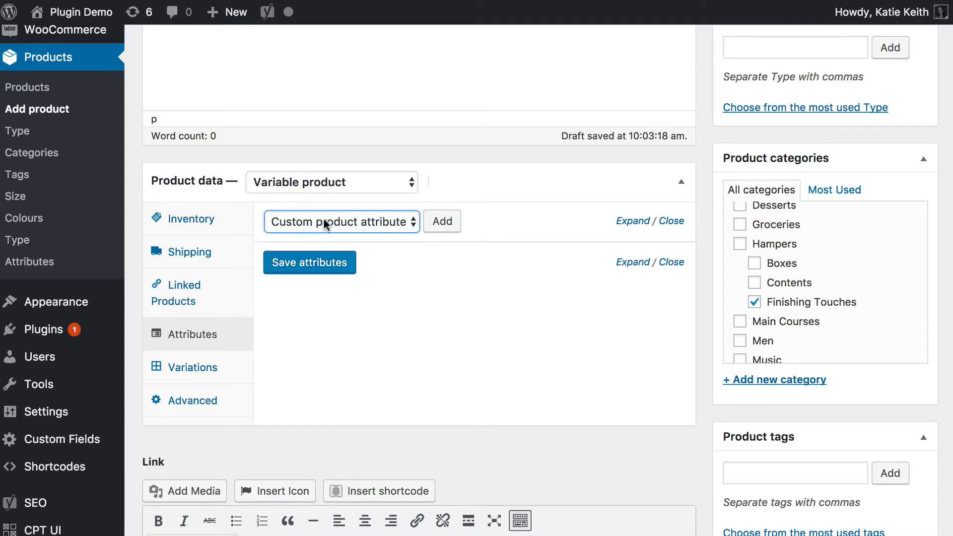
left_click(354, 222)
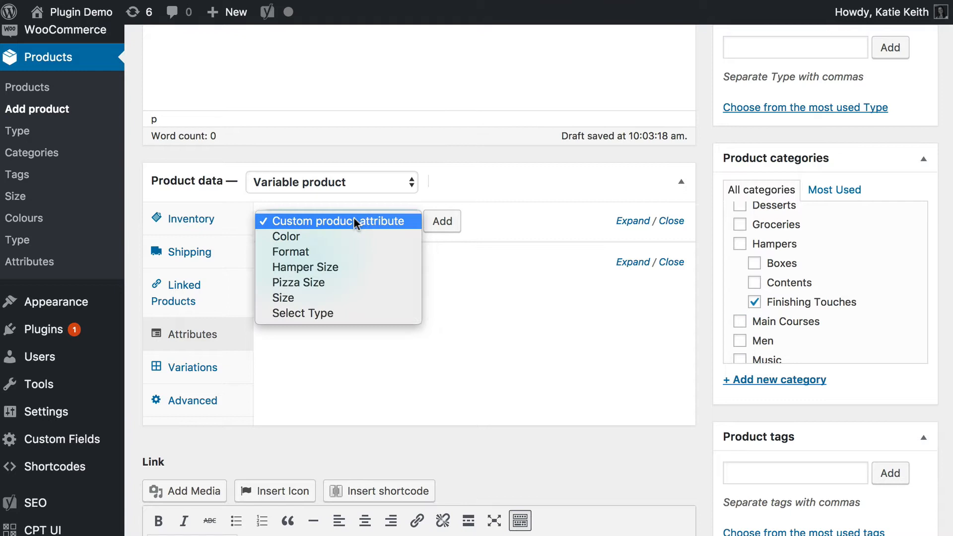
left_click(305, 222)
left_click(446, 225)
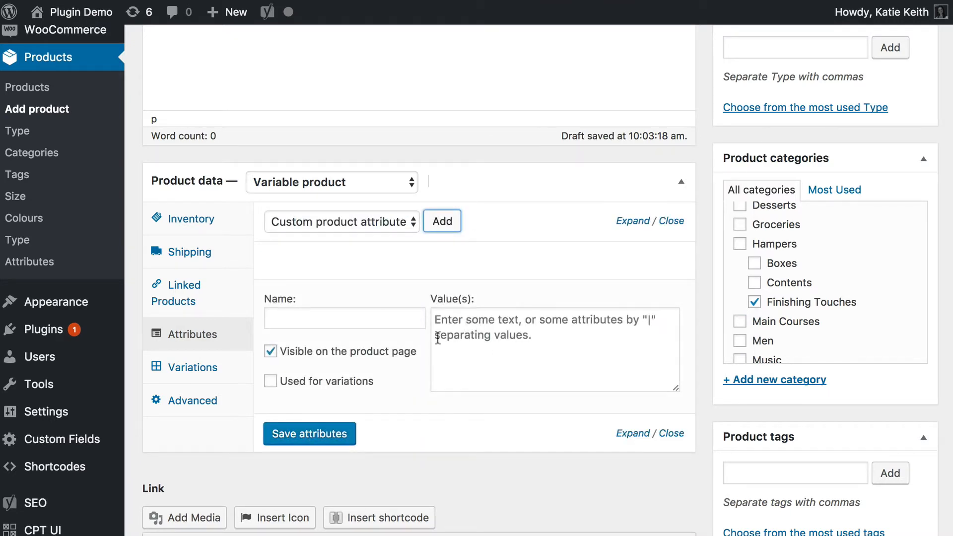
Name the new custom attribute Ribbon Color.
left_click(378, 321)
type("Color")
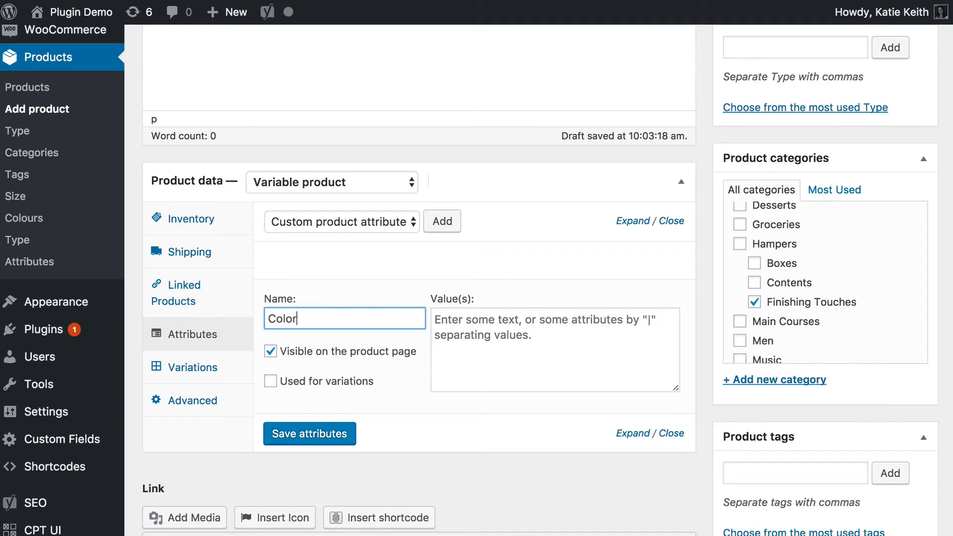
left_click(275, 321)
type("Ribbon")
Enter Red|Blue|Green|Orange|Yellow as the values of the Ribbon Color attribute.
left_click(484, 346)
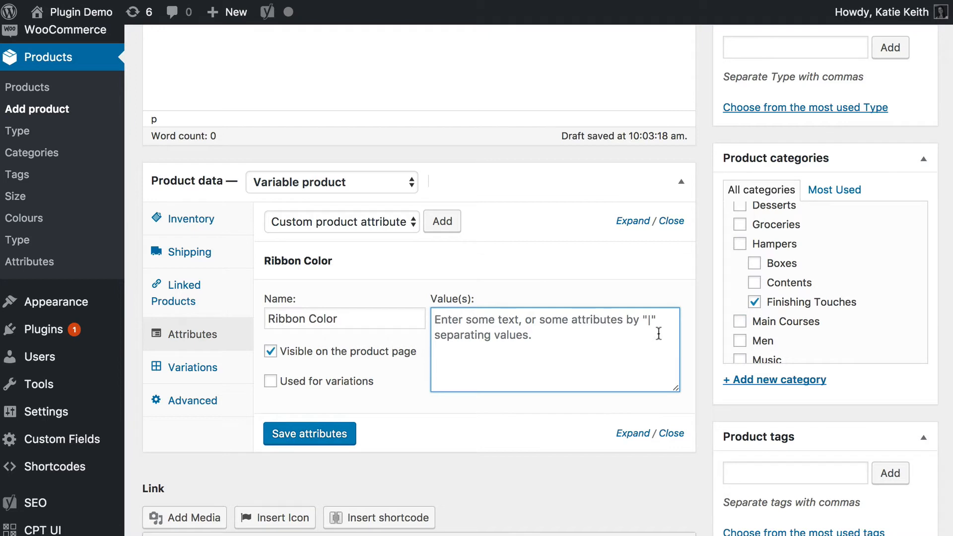
type("Red")
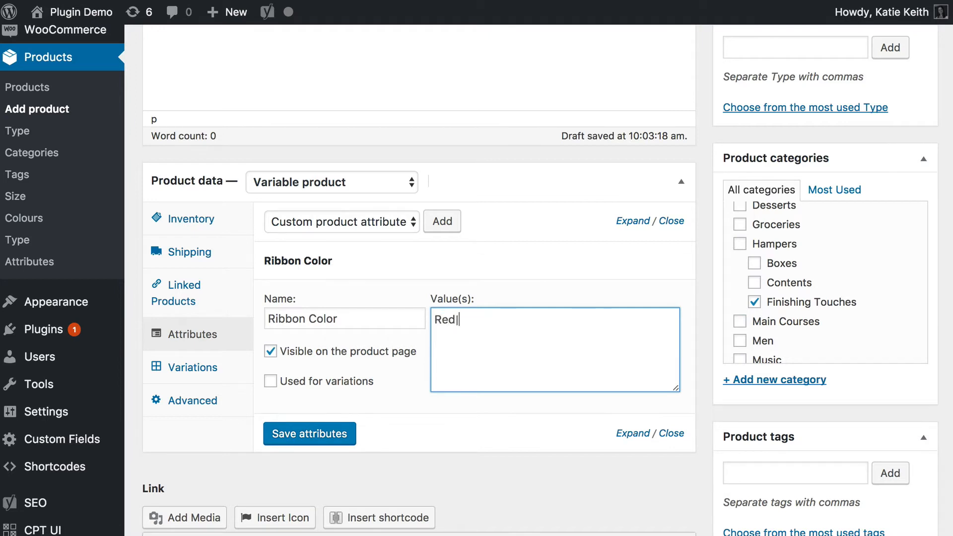
type("|Blue|green|Orange")
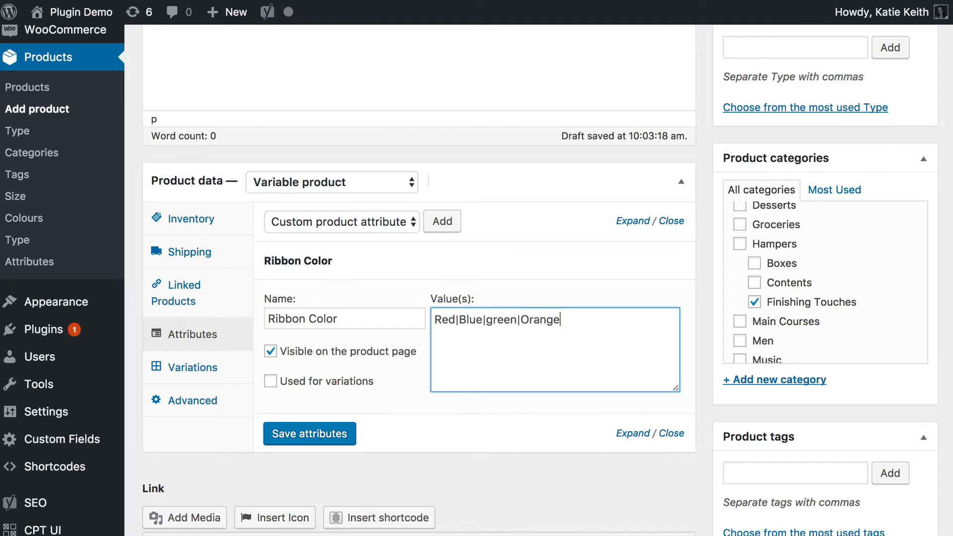
type("|Yellow")
left_click(487, 319)
type("G")
key("Delete")
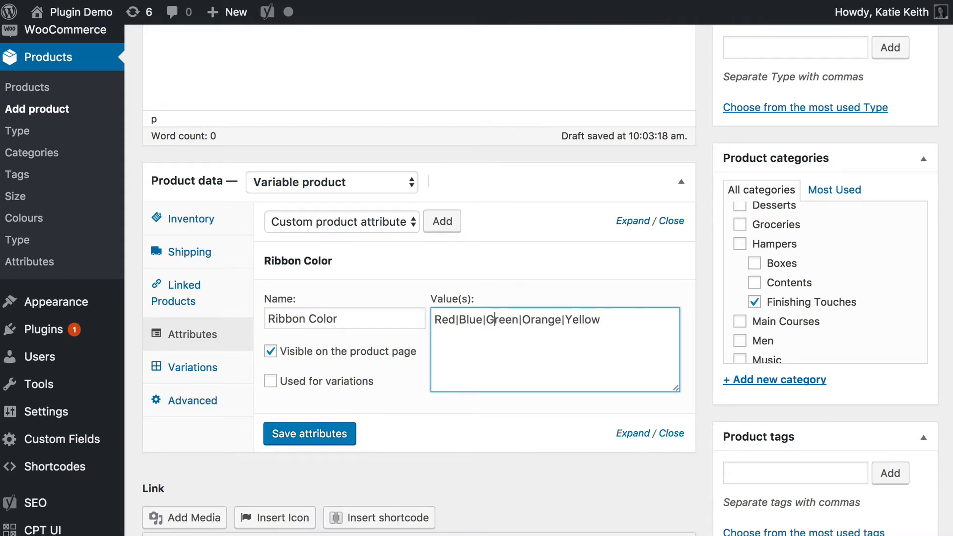
left_click_drag(436, 320, 627, 315)
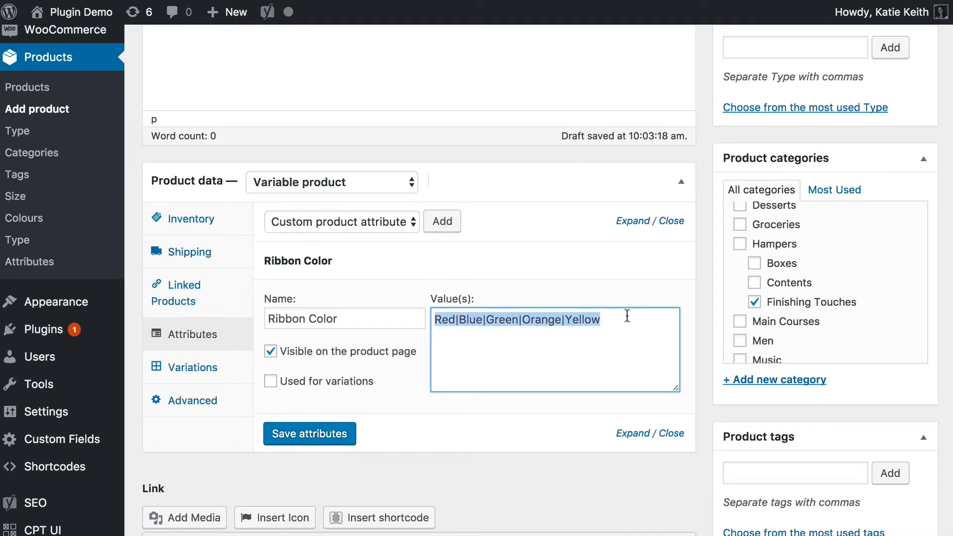
left_click(615, 325)
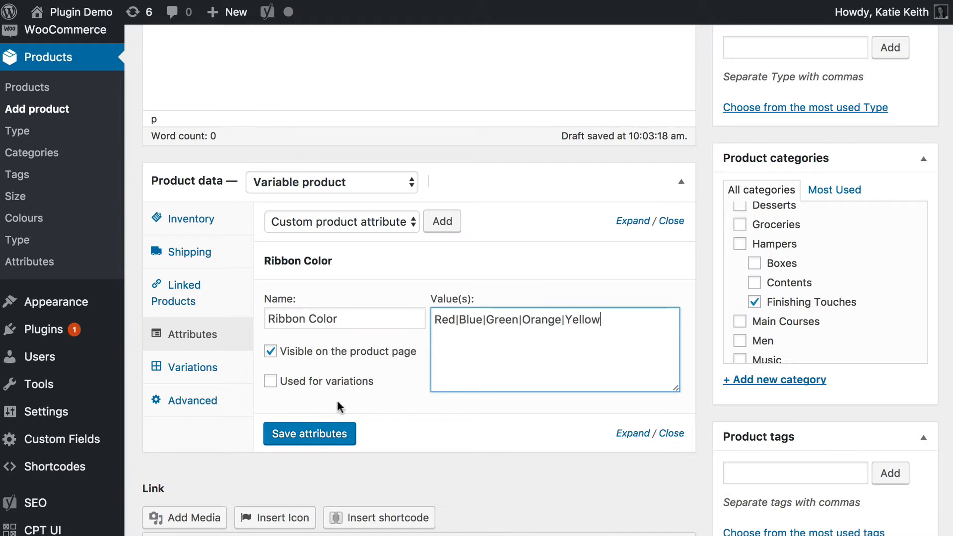
Hide the Ribbon Color attribute from the product page, enable it for variations and save the attributes.
left_click(271, 352)
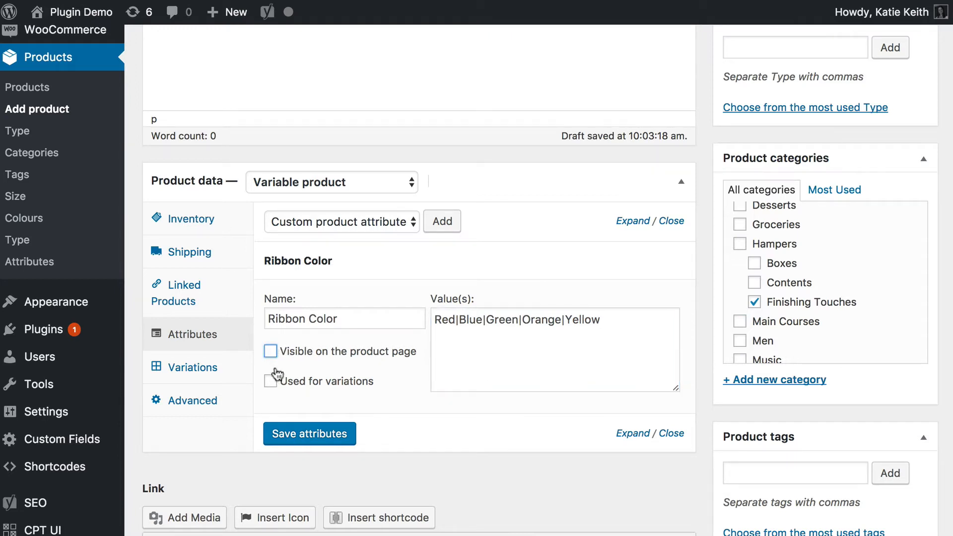
left_click(270, 381)
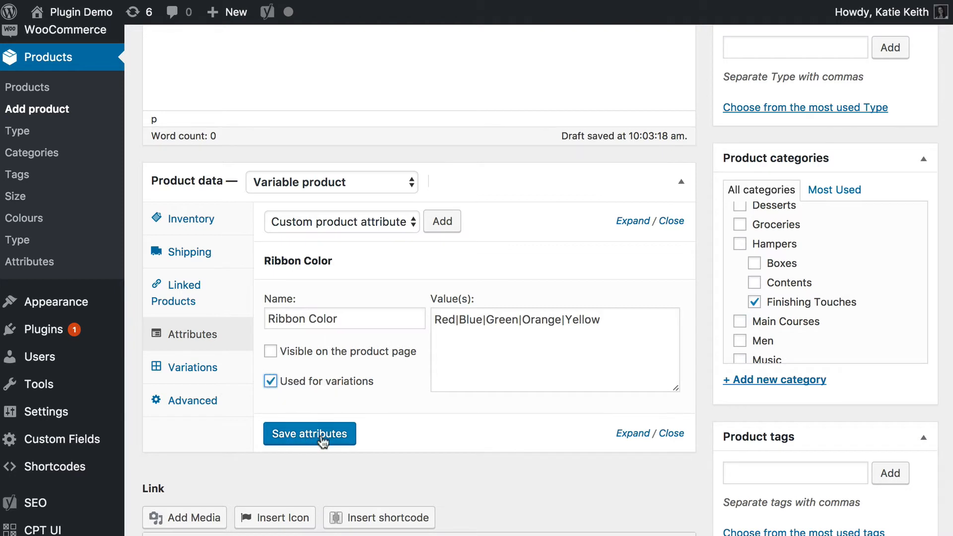
left_click(321, 436)
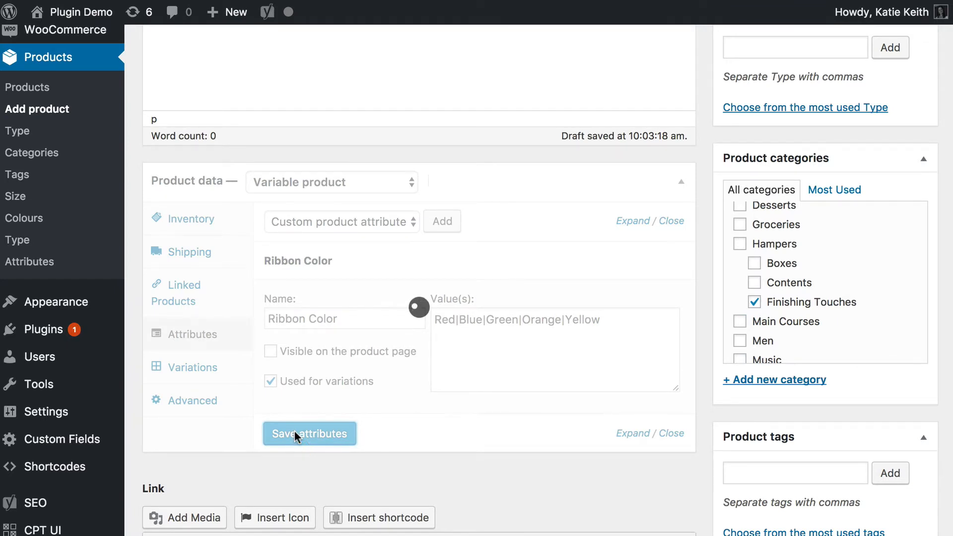
Create variations of the Ribbon product from all attributes.
left_click(179, 375)
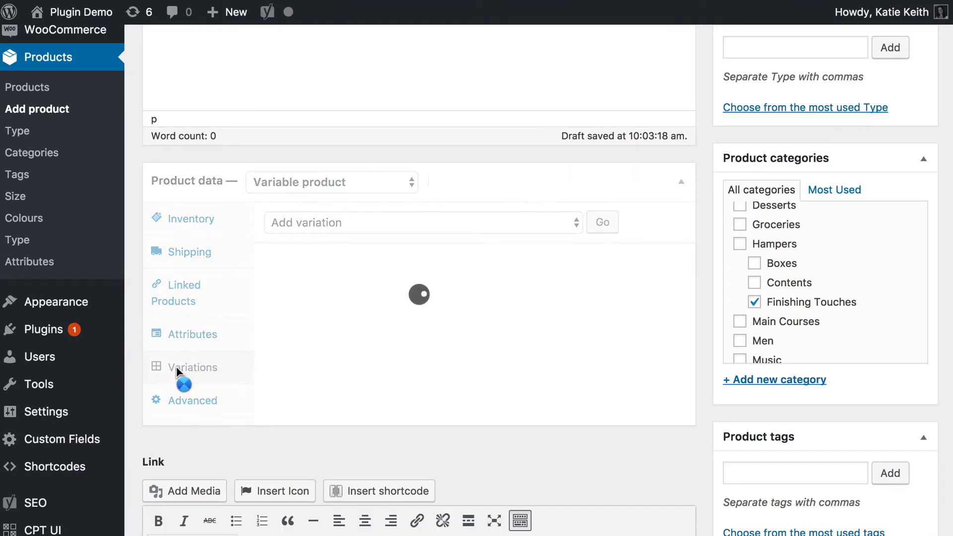
left_click(410, 226)
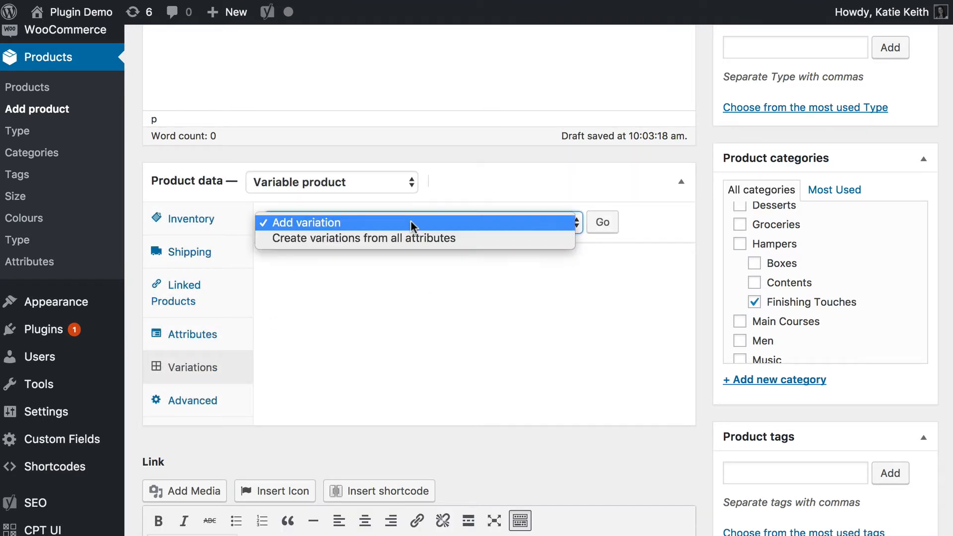
left_click(338, 239)
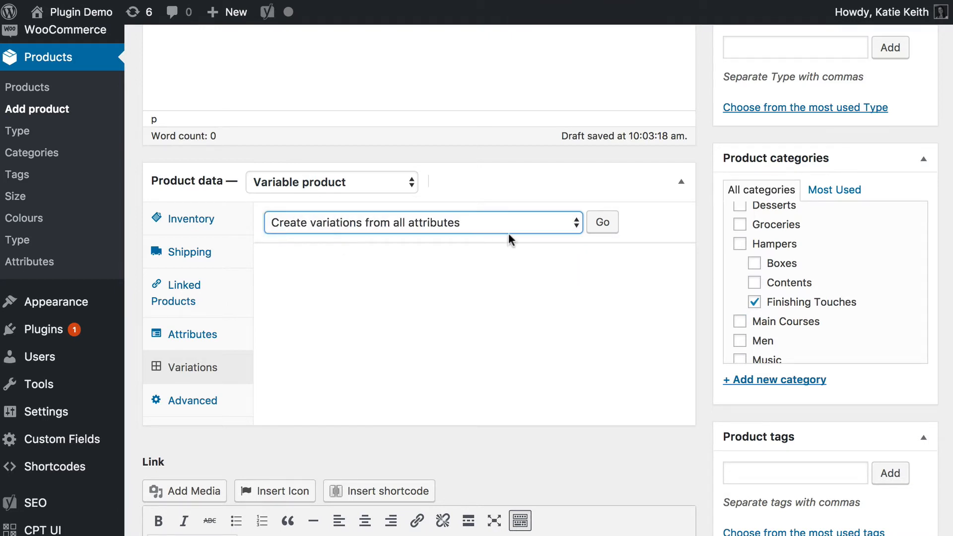
left_click(603, 223)
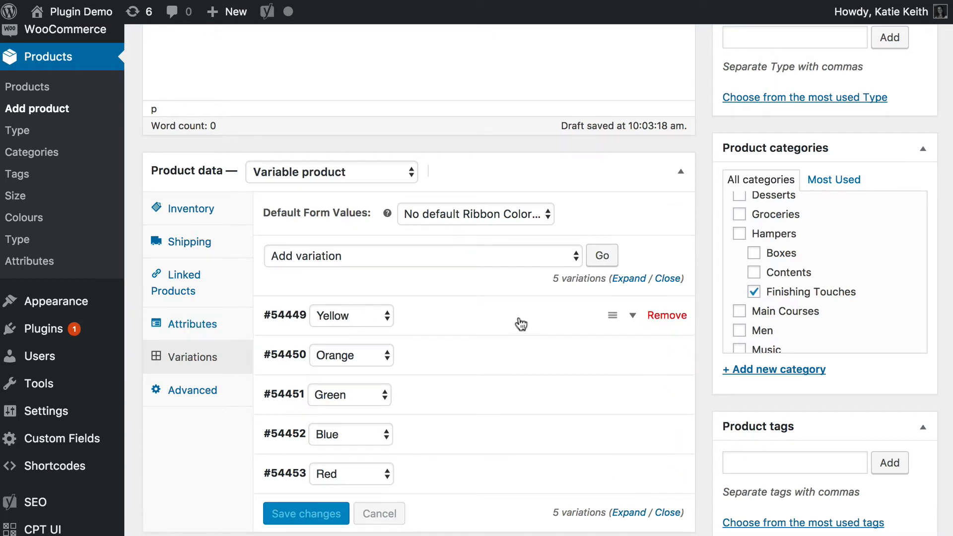
Set the Yellow ribbon variation's regular price to $0.50.
left_click(634, 319)
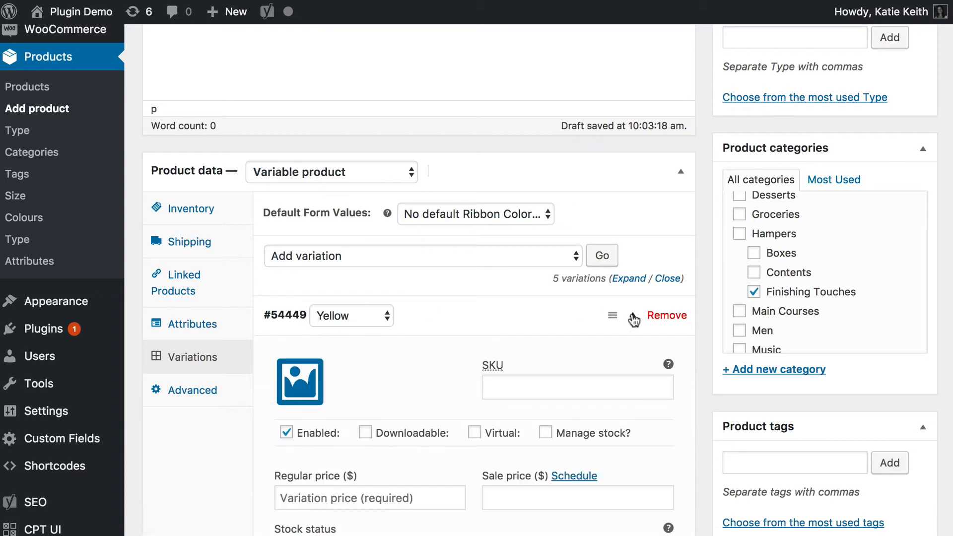
scroll(585, 400, "down", 3)
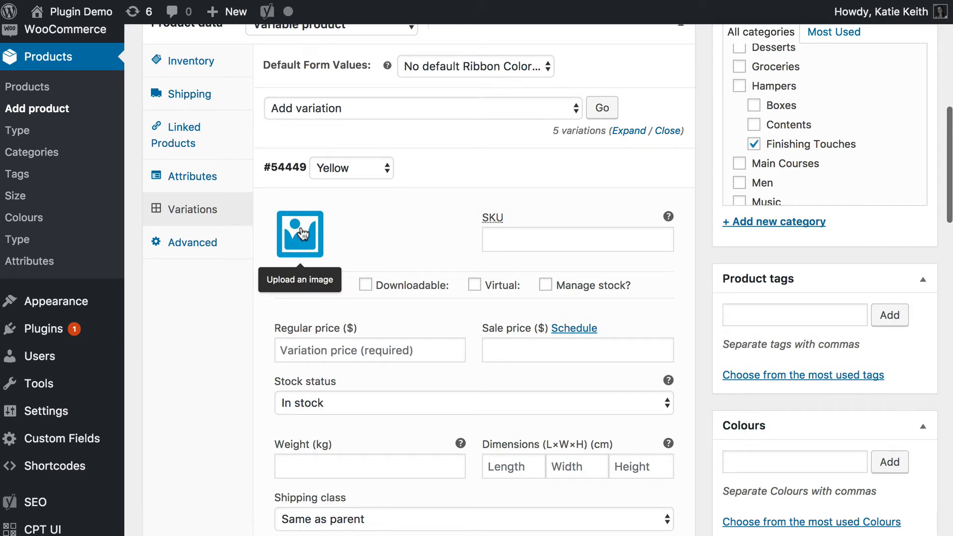
left_click(312, 350)
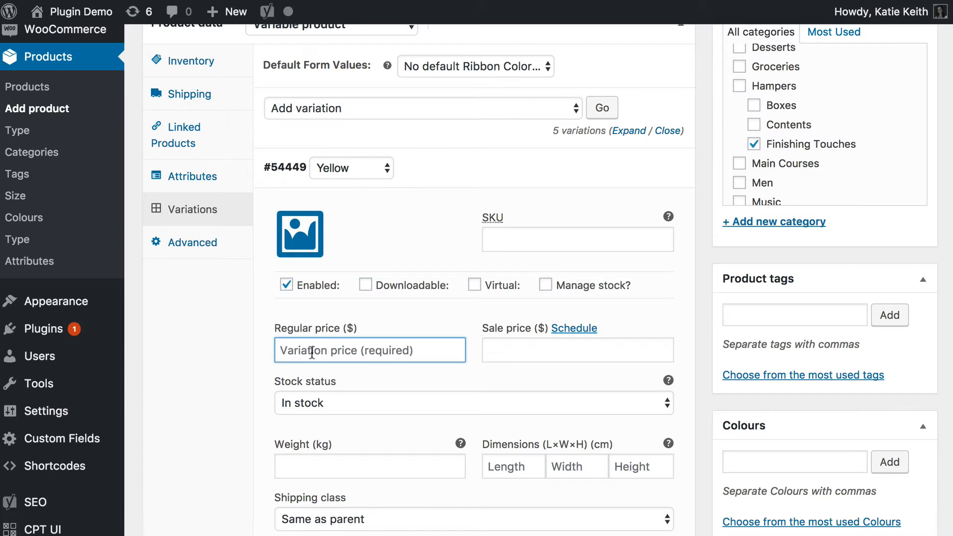
type("0.")
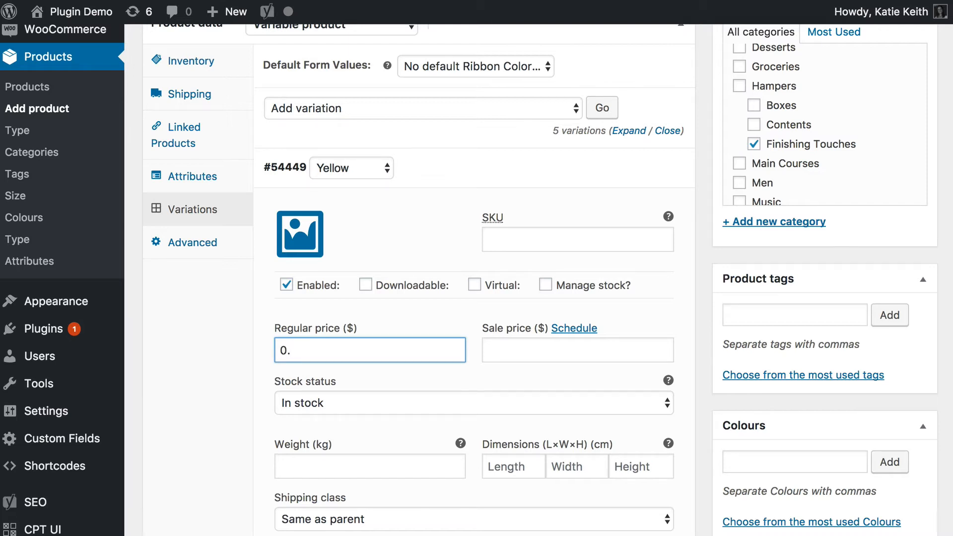
type("50")
left_click_drag(327, 350, 266, 352)
mouse_move(631, 167)
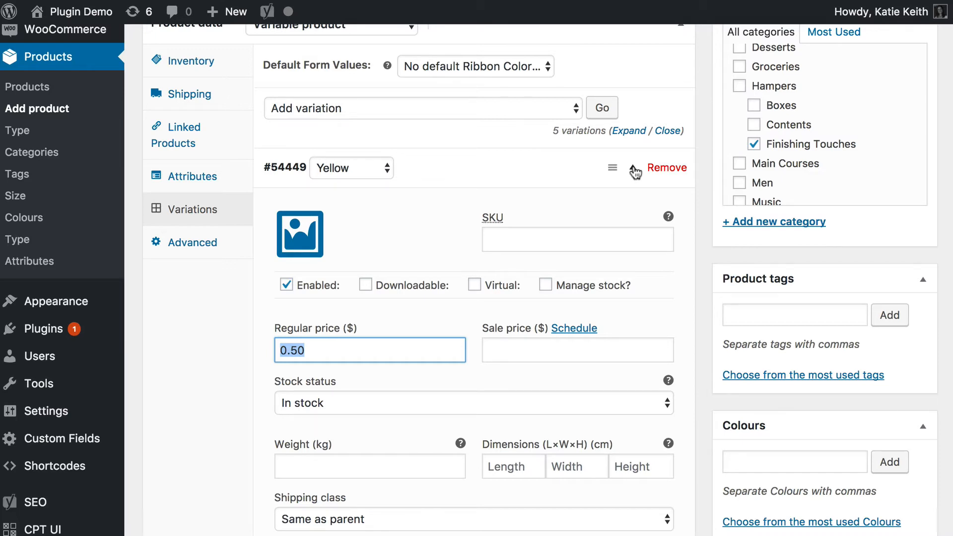
scroll(539, 183, "up", 5)
scroll(540, 184, "down", 4)
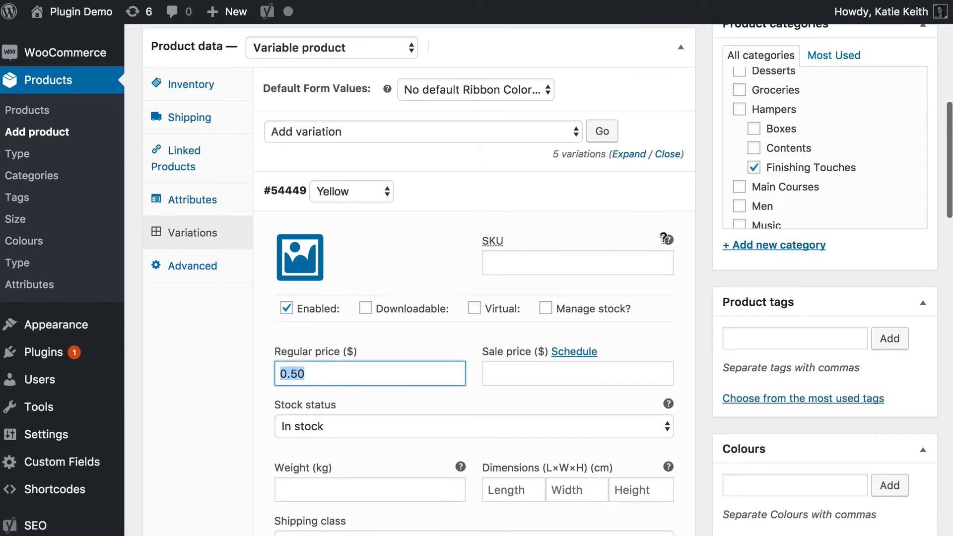
left_click(631, 191)
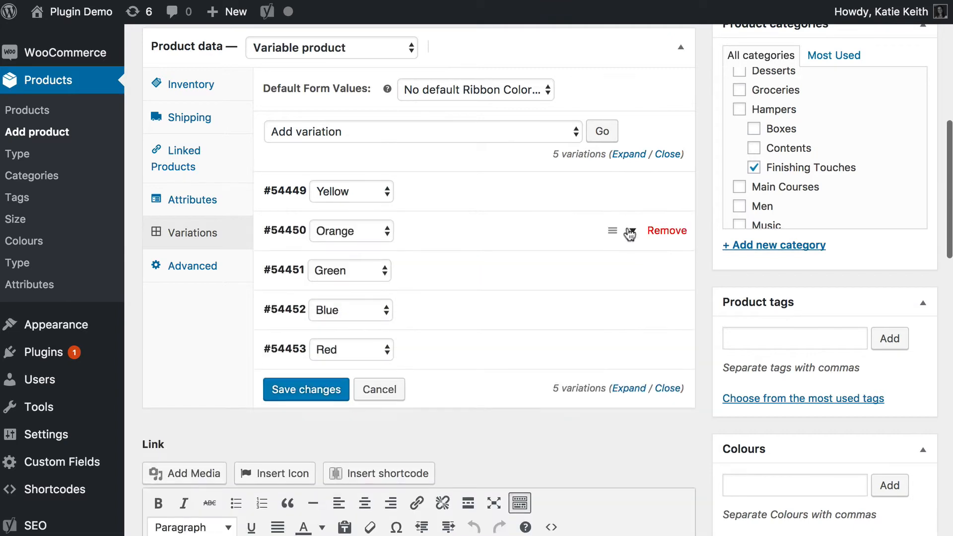
Set the Orange ribbon variation's regular price to $0.60.
left_click(630, 232)
type("0.50")
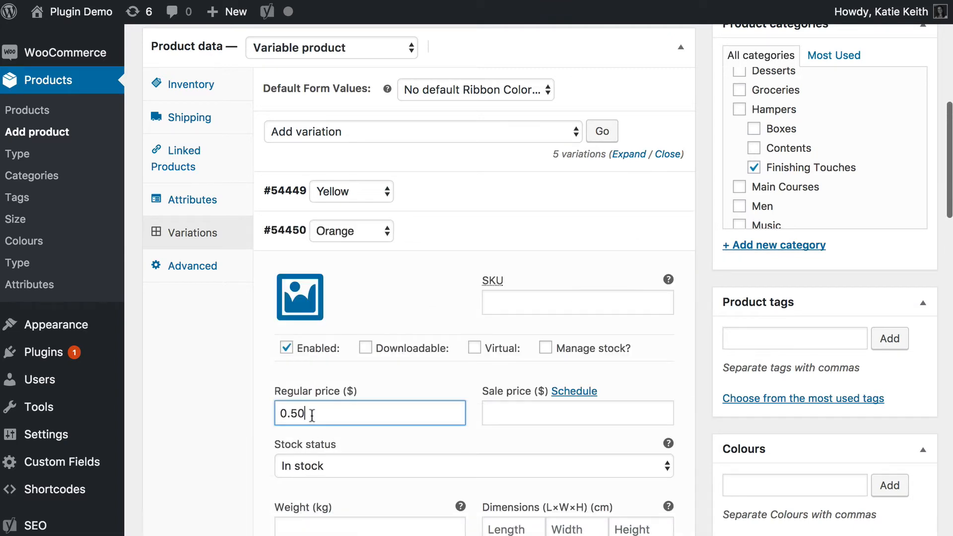
left_click(298, 415)
key("BackSpace")
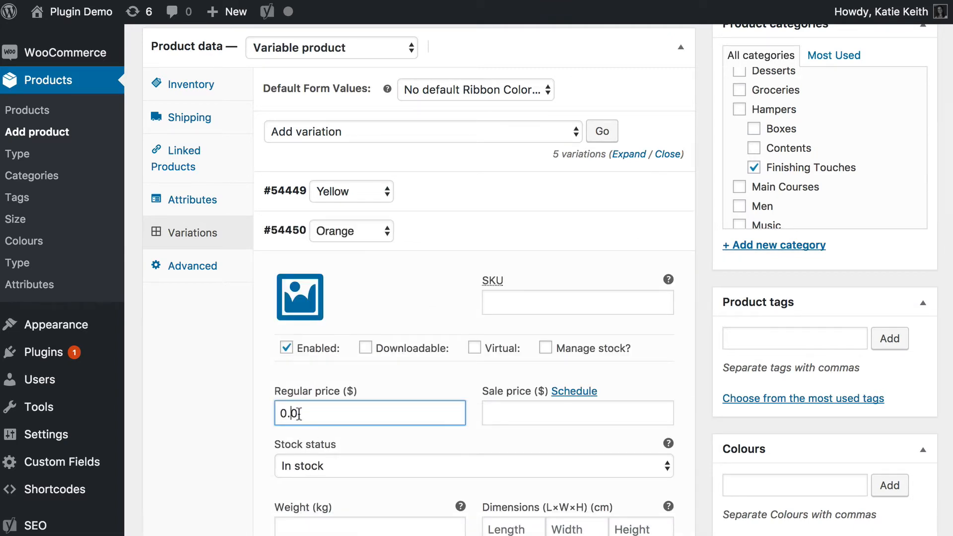
type("6")
left_click(636, 235)
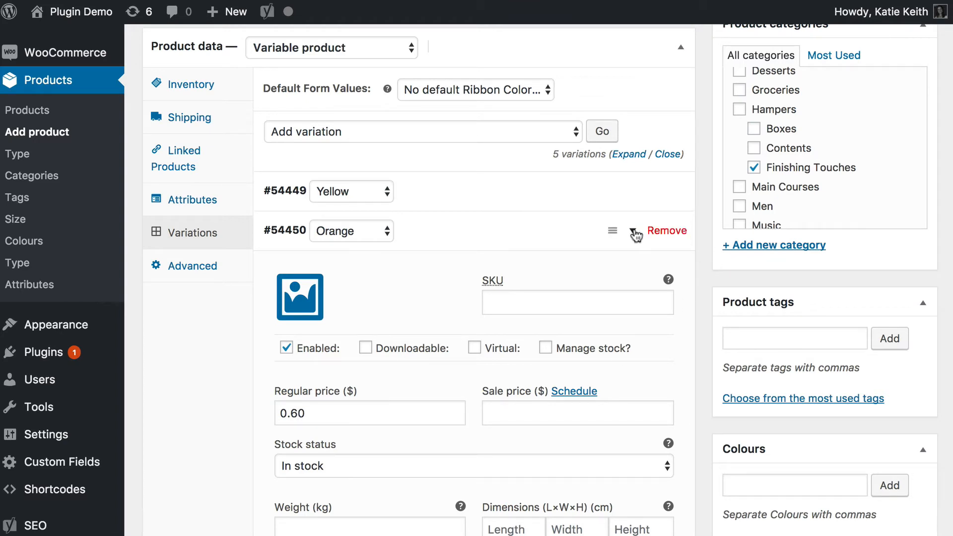
Set the Green ribbon variation's regular price to $0.50.
left_click(635, 273)
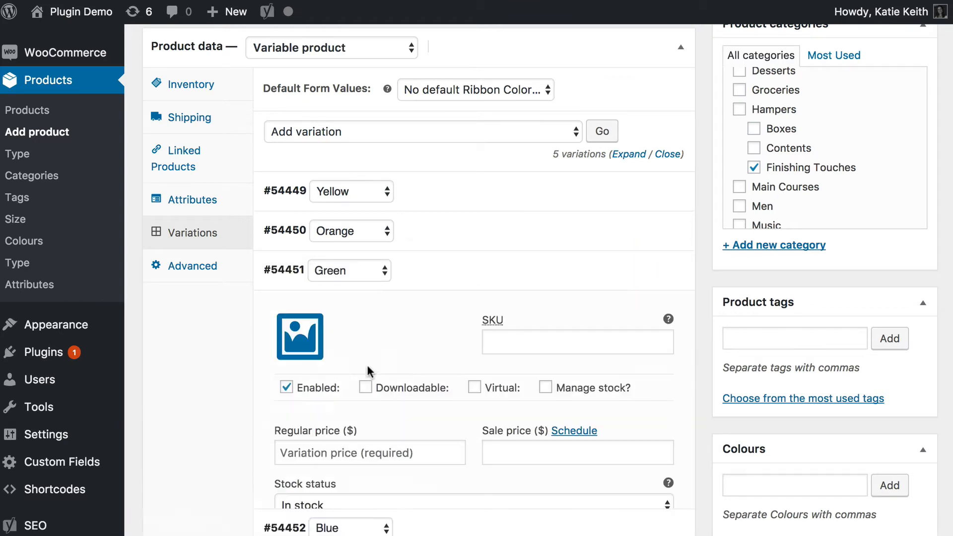
left_click(347, 458)
type("0.50")
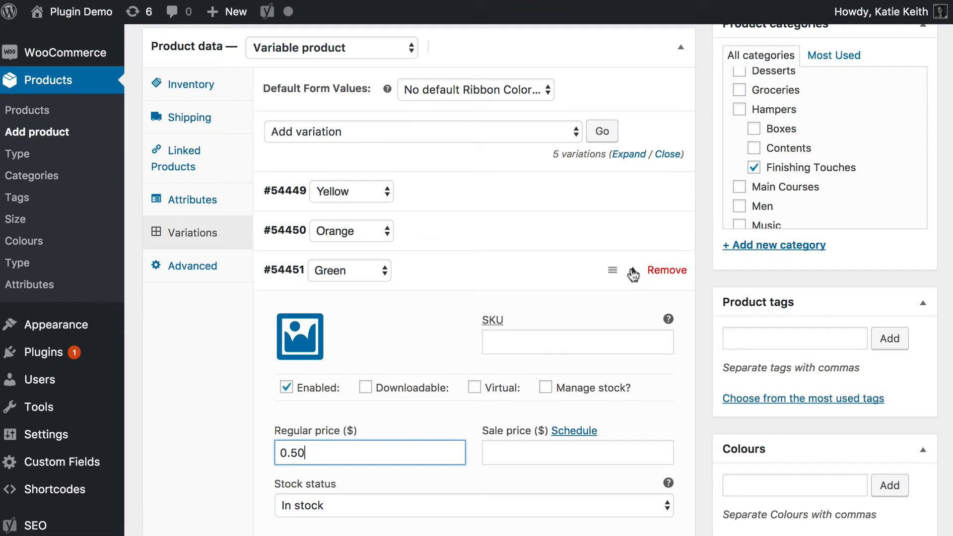
left_click(633, 274)
Set the Blue ribbon variation's regular price to $0.50.
left_click(634, 312)
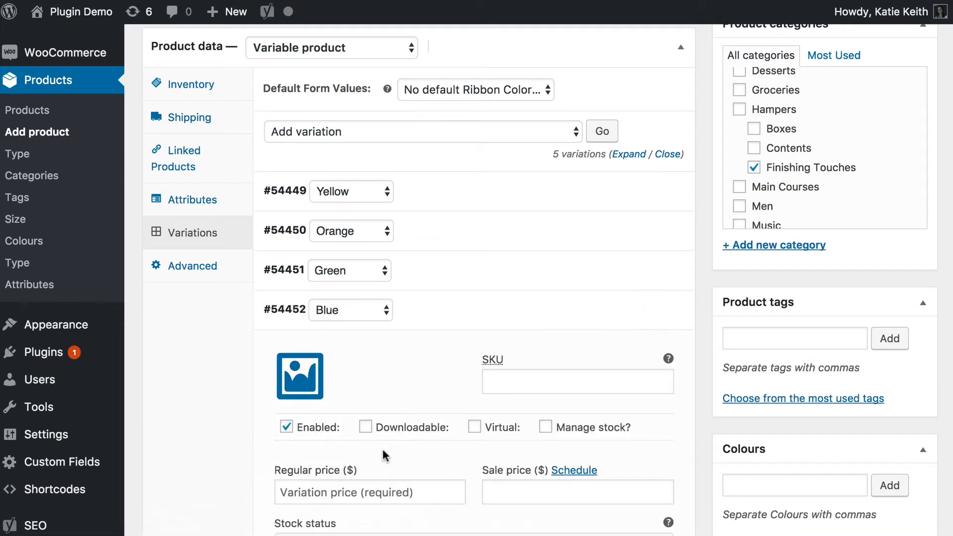
left_click(325, 493)
type("0.50")
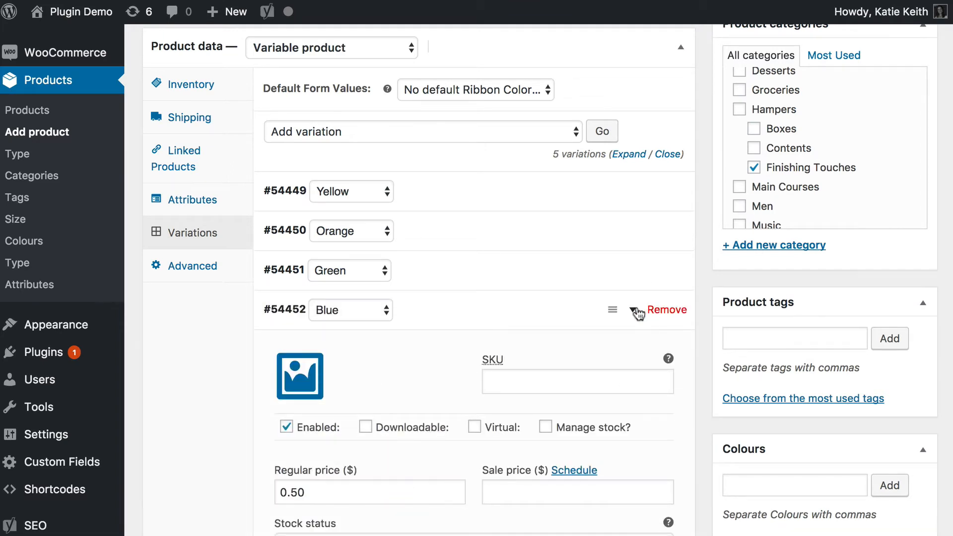
left_click(638, 313)
Set the Red ribbon variation's regular price to $0.50 and save the variation changes.
left_click(634, 351)
left_click(300, 527)
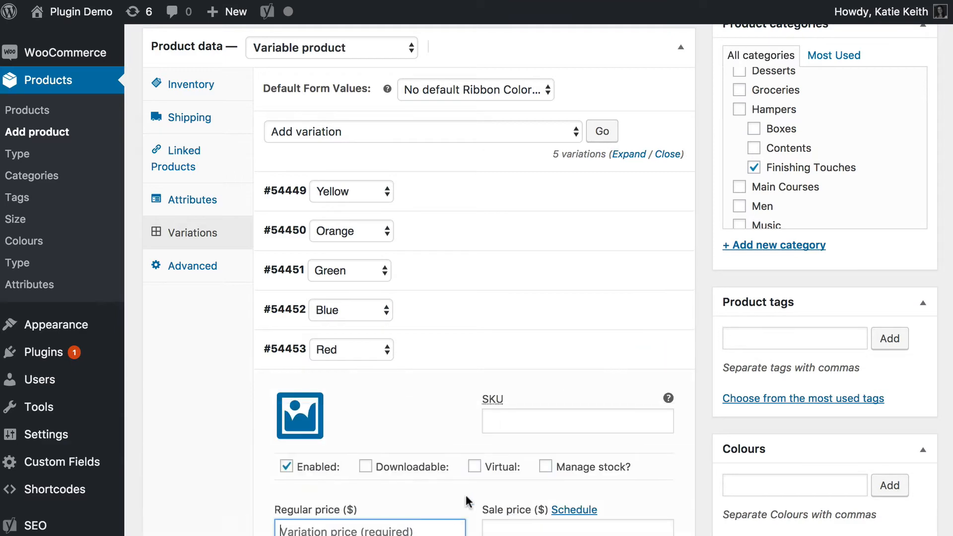
type("0.50")
scroll(458, 450, "down", 10)
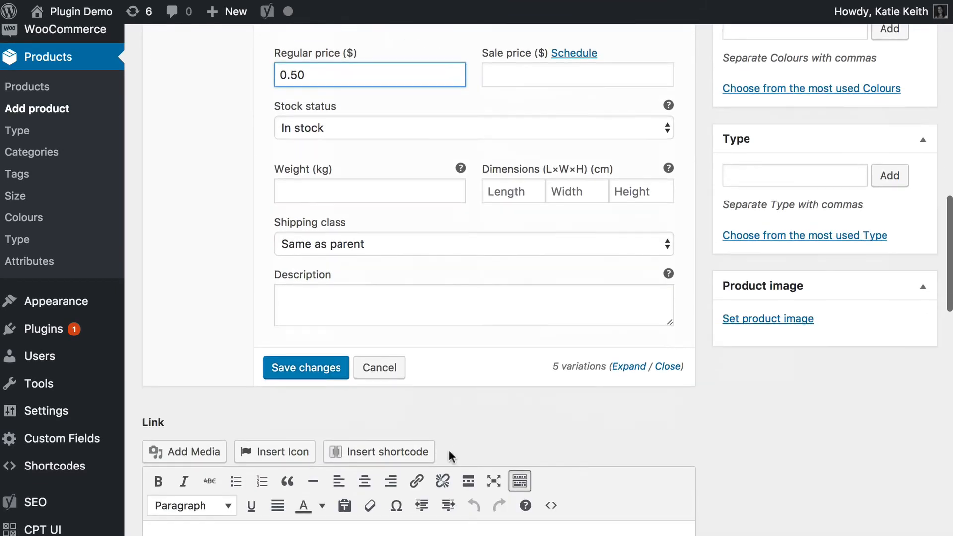
left_click(304, 368)
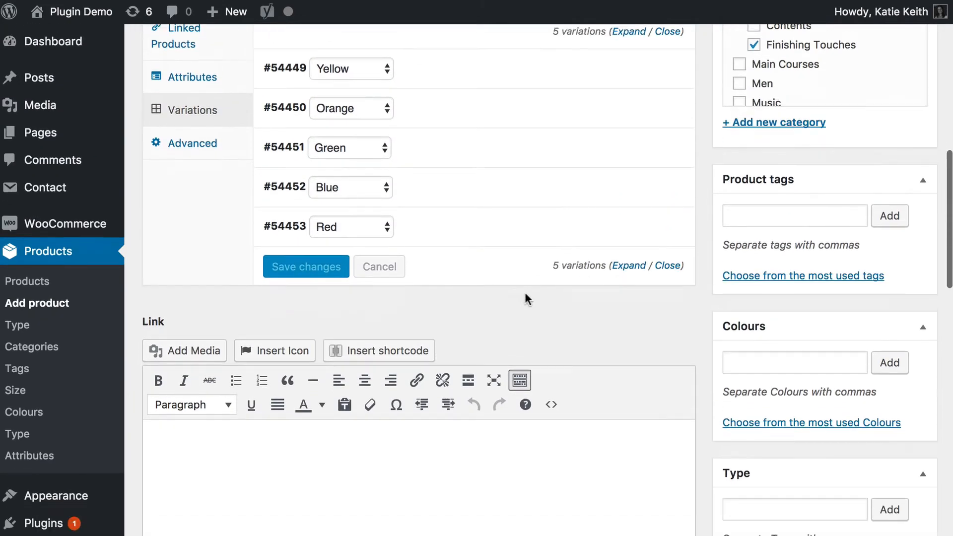
Set Ribbon.jpg from the media library as the Ribbon product's image.
scroll(525, 294, "down", 4)
left_click(744, 449)
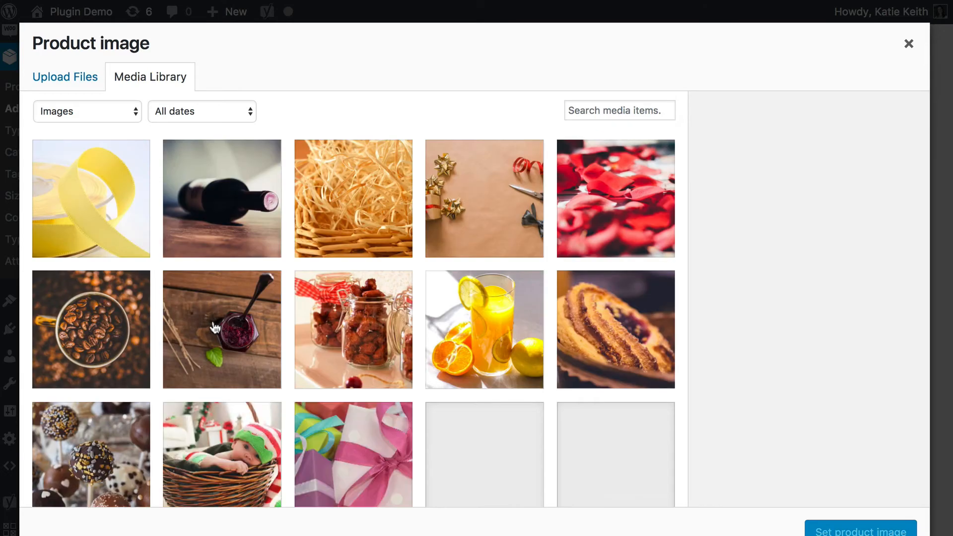
left_click(95, 198)
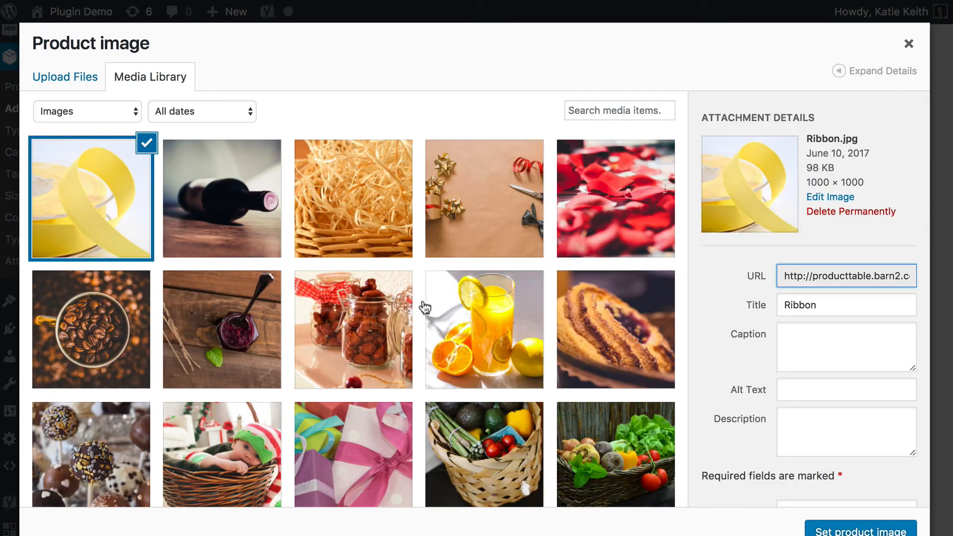
left_click(809, 531)
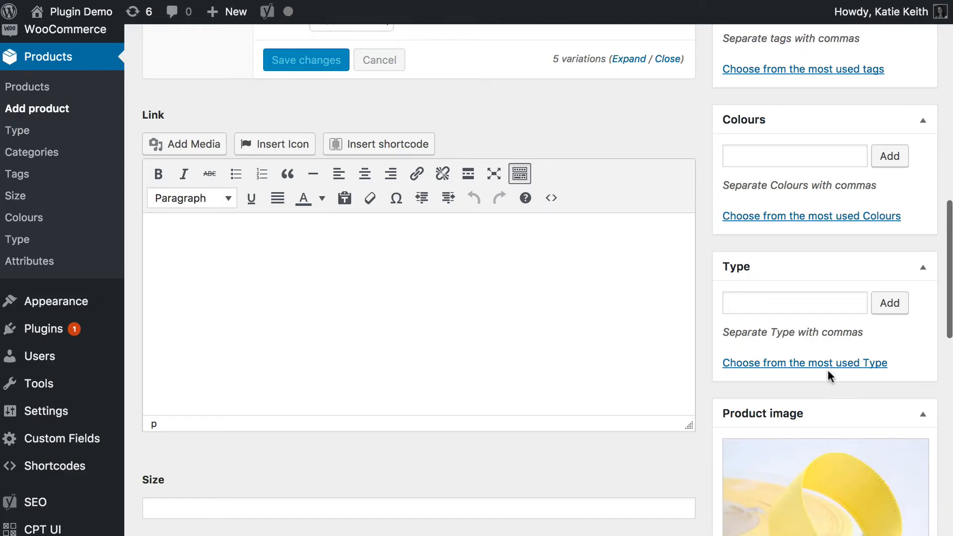
Publish the Ribbon product.
scroll(828, 369, "up", 10)
scroll(824, 370, "up", 7)
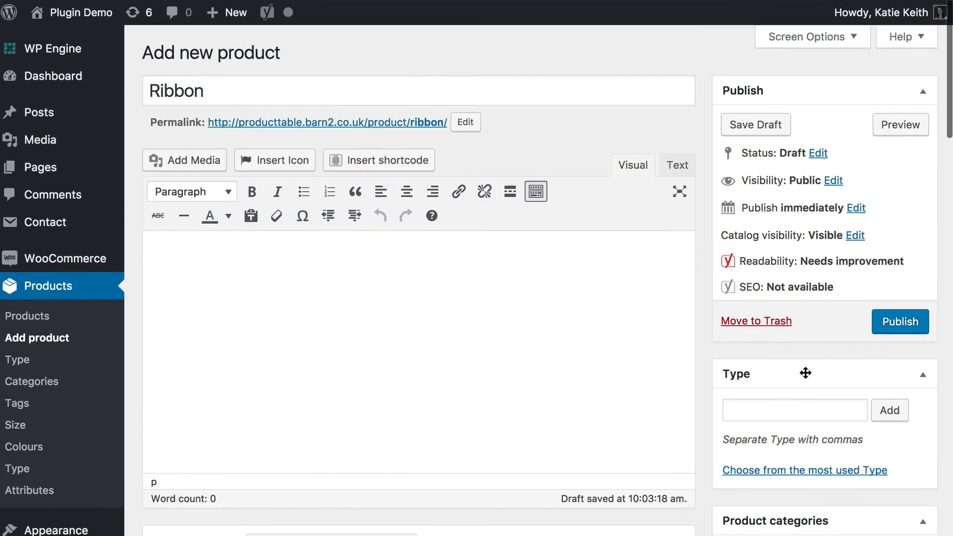
left_click(892, 324)
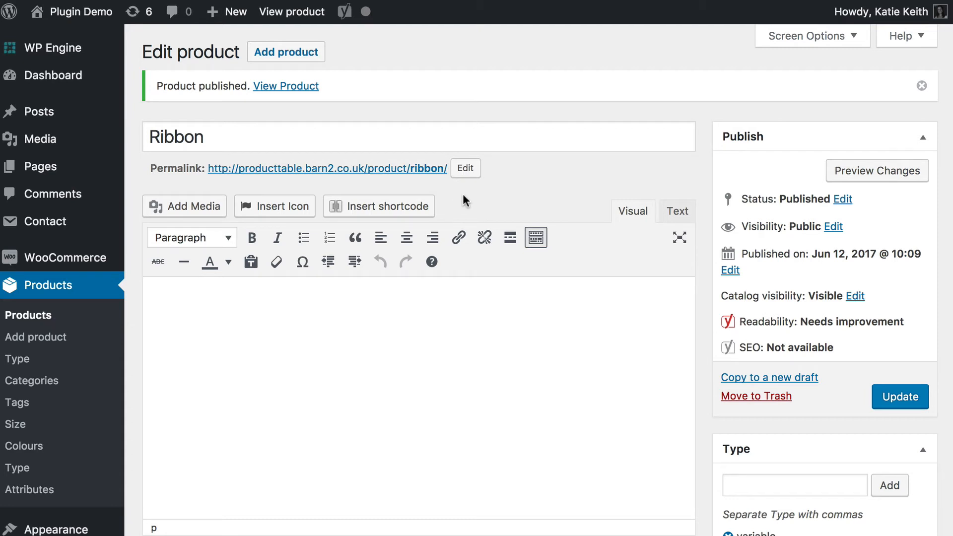
Add a new page titled 'Build Your Own' Product.
mouse_move(54, 168)
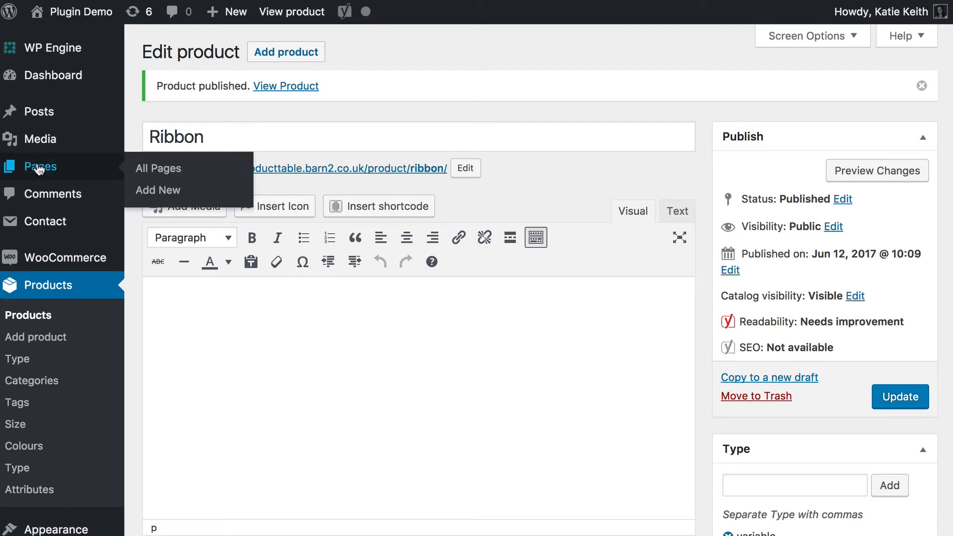
left_click(166, 191)
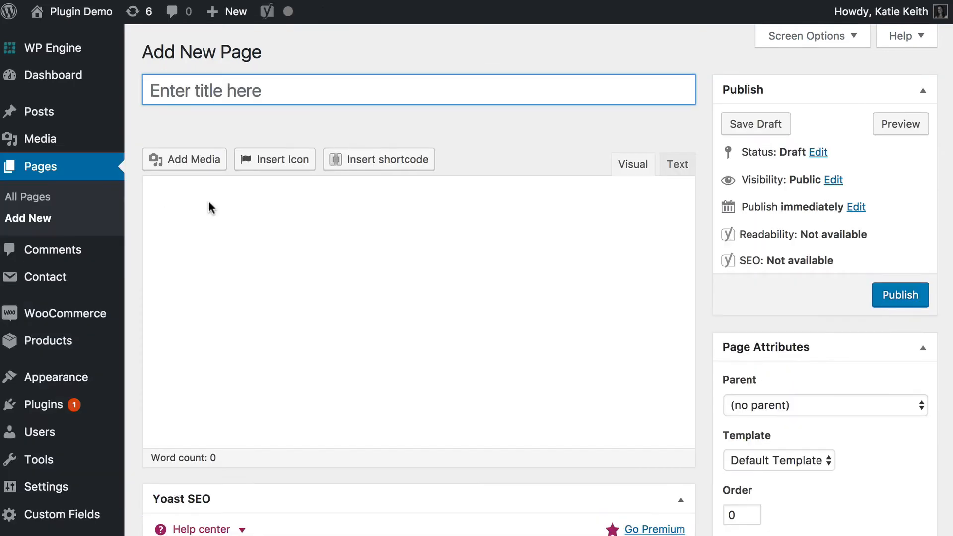
left_click(172, 85)
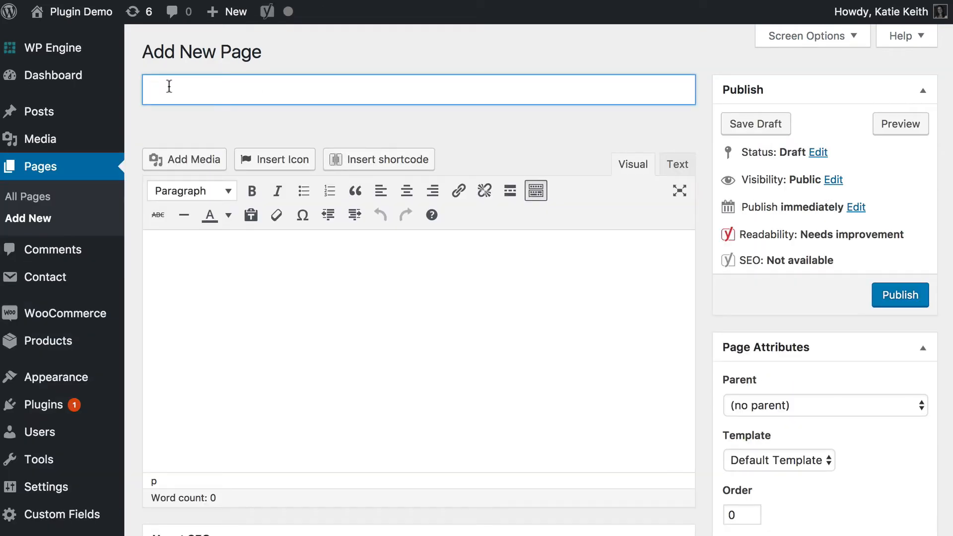
type("'Build Your Own")
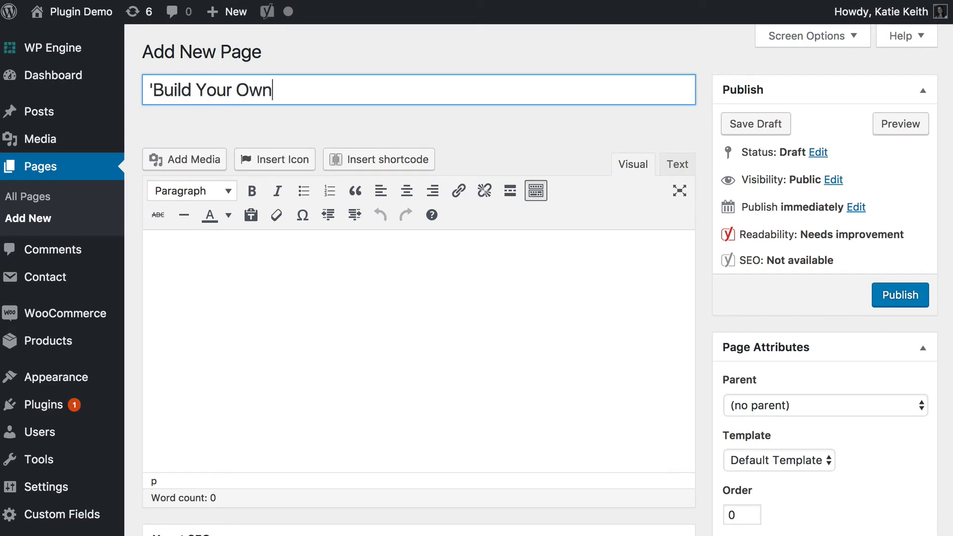
type("' Product")
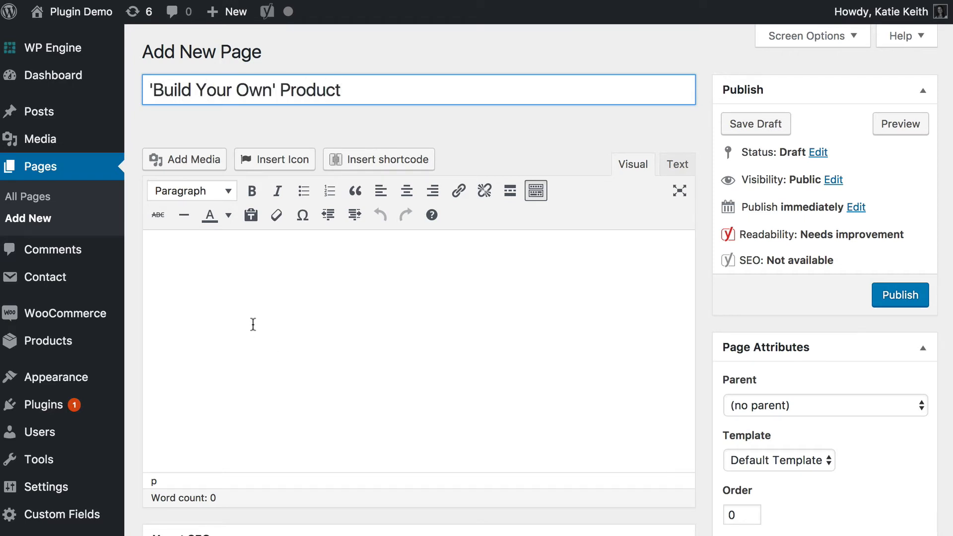
Enter three lines in the page body: Choose a Box, Choose your Contents, and Choose the Finishing Touches.
left_click(273, 312)
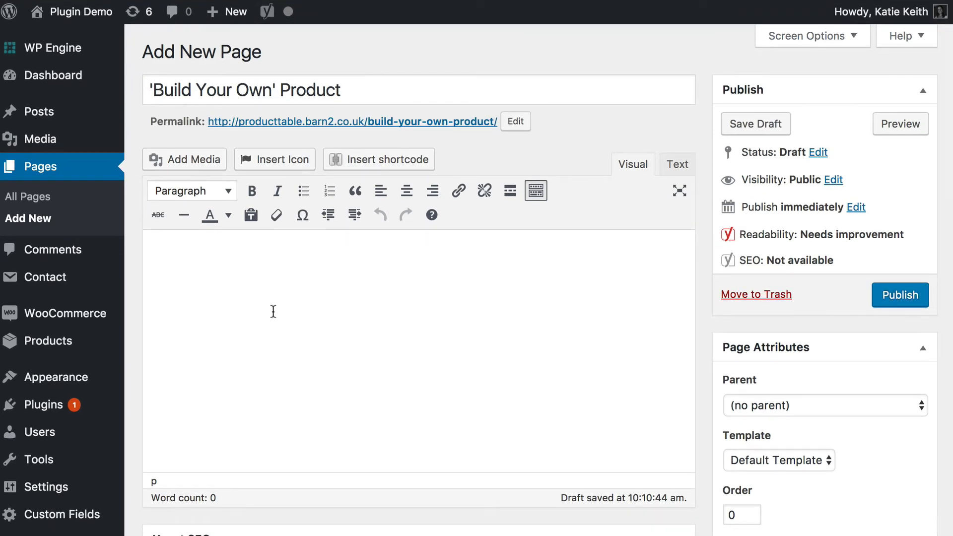
type("Bu")
key("BackSpace")
key("BackSpace")
type("Choose a Box")
key("Return")
type("C")
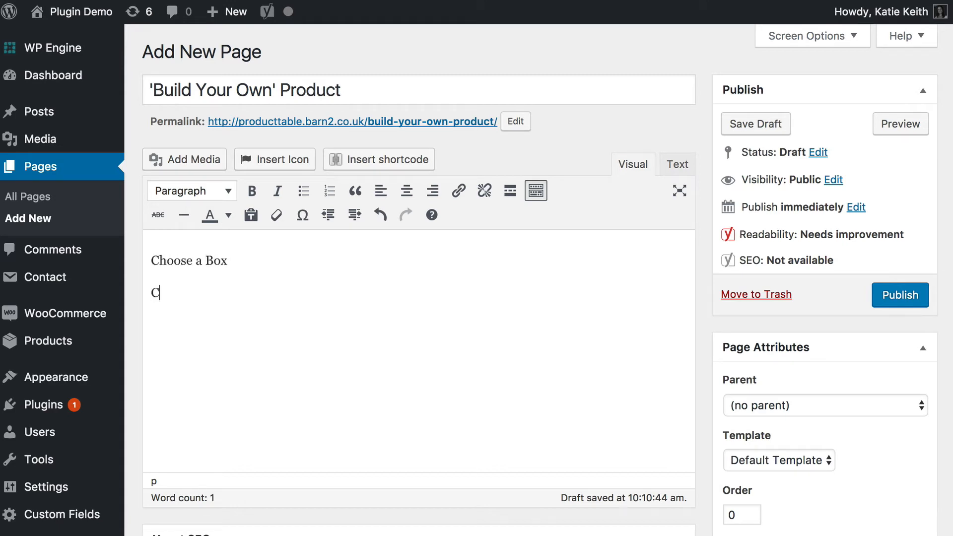
type("hoose your Conte")
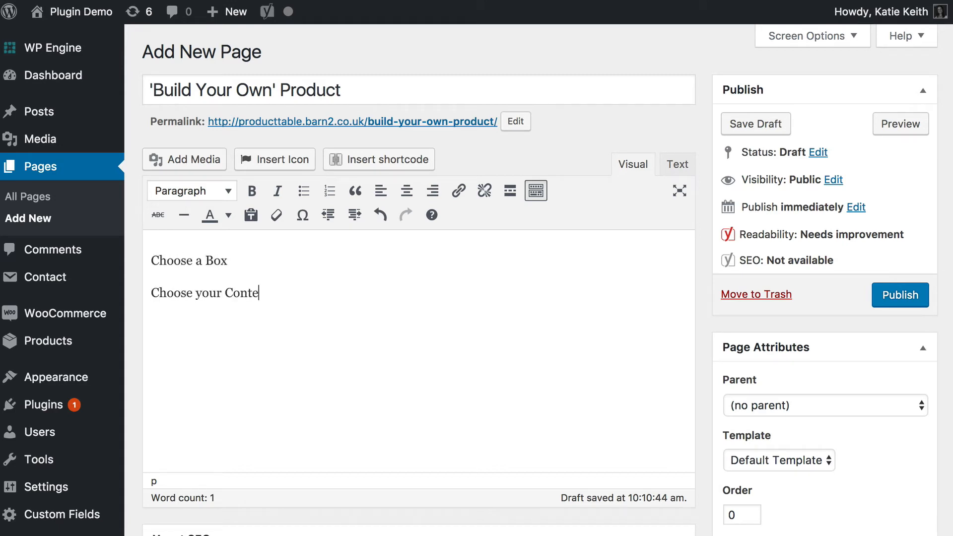
type("nts")
key("Return")
type("Choose the Fin")
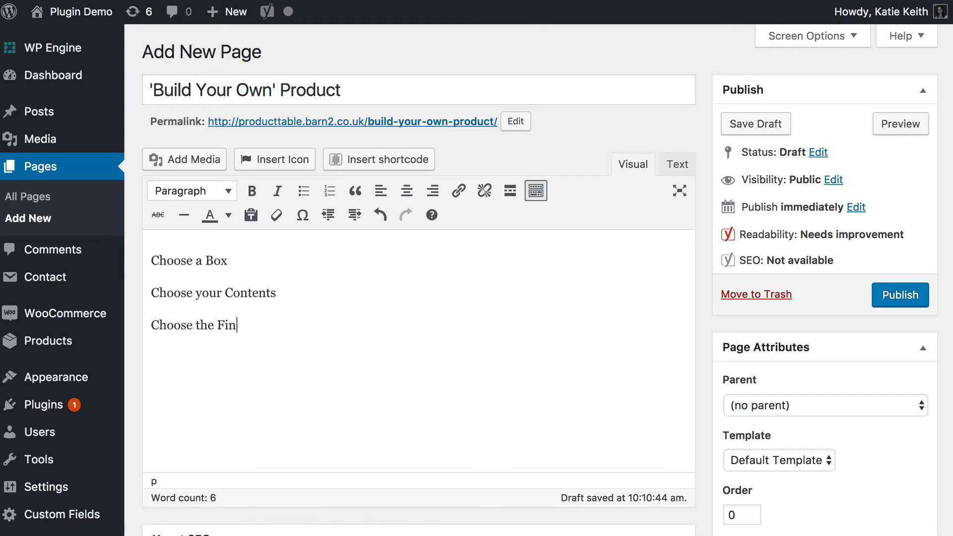
type("ishing Touches")
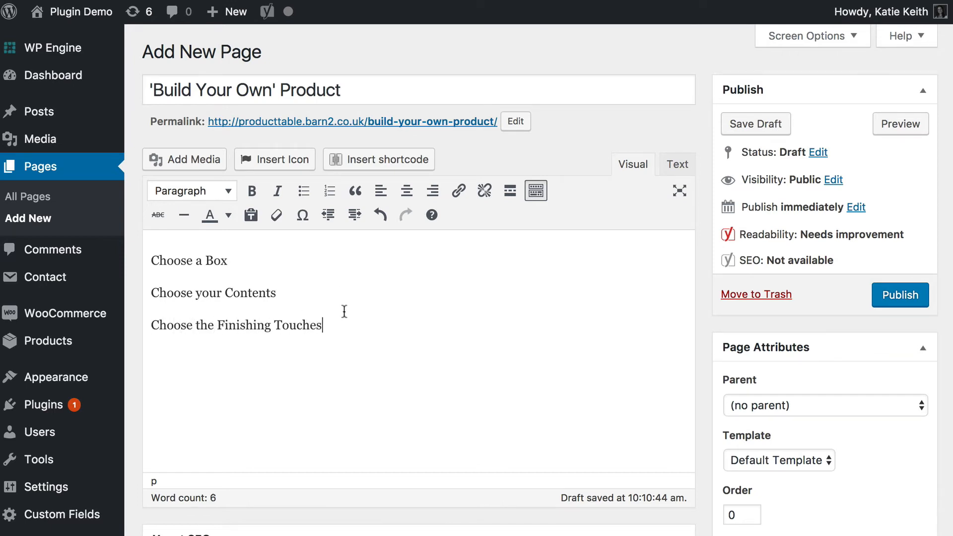
Format all three section lines in the page body as Heading 2.
left_click_drag(345, 314, 201, 214)
left_click(191, 191)
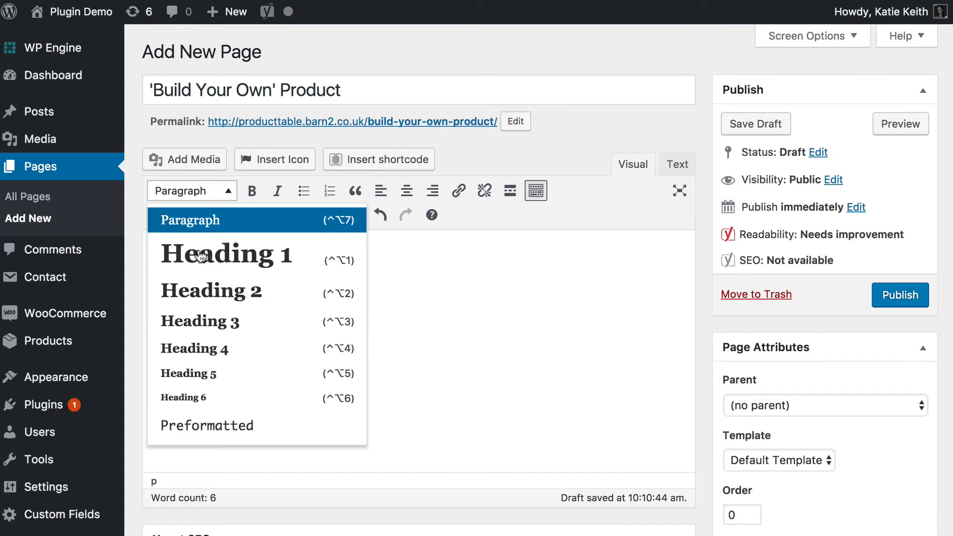
left_click(198, 290)
Add the shortcode [product_table] on a new line under the Choose a Box heading.
left_click(303, 269)
key("Return")
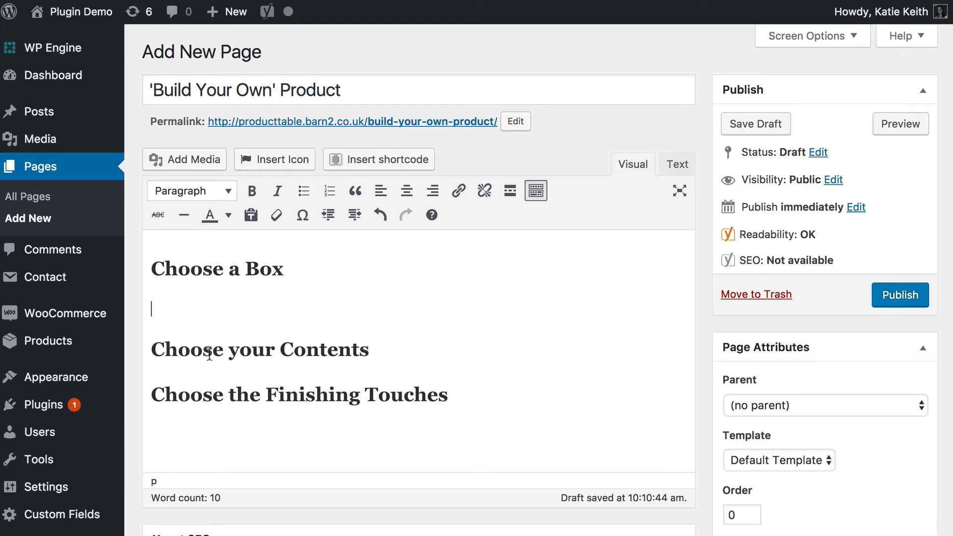
type("[")
type("product_table")
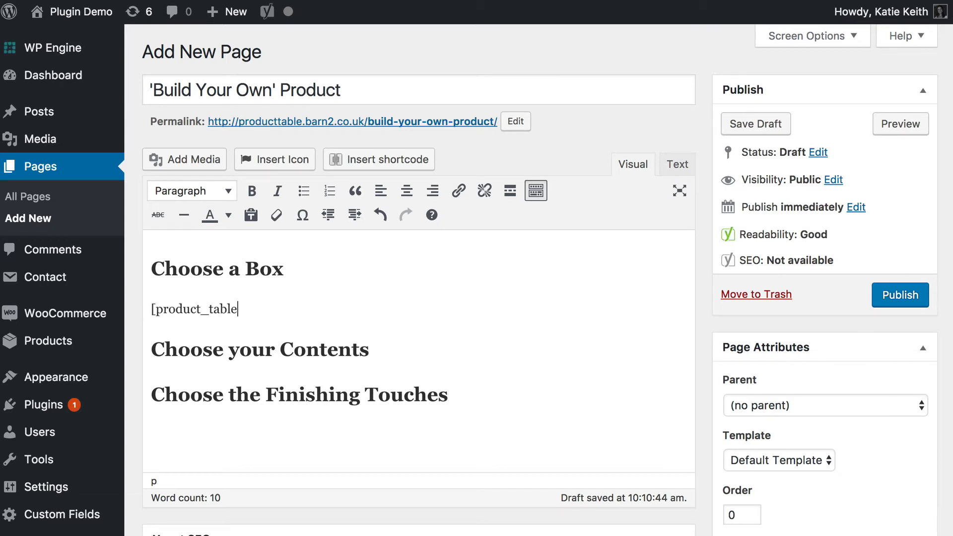
type("]")
left_click_drag(255, 315, 147, 311)
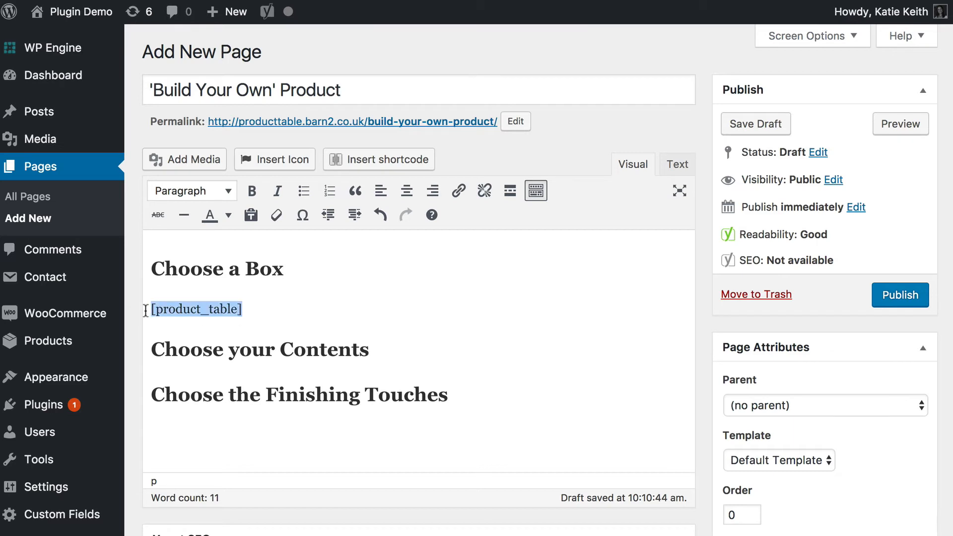
left_click(238, 308)
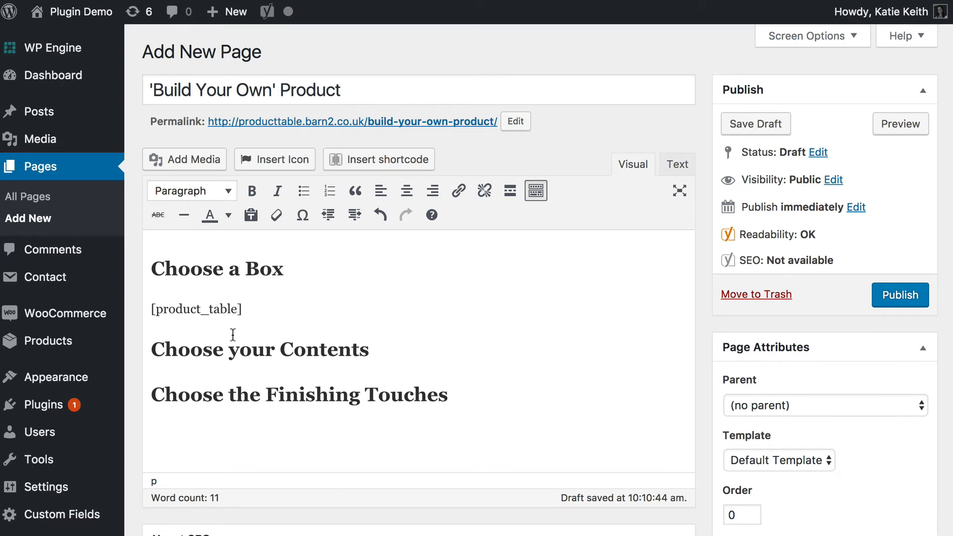
left_click_drag(247, 311, 124, 314)
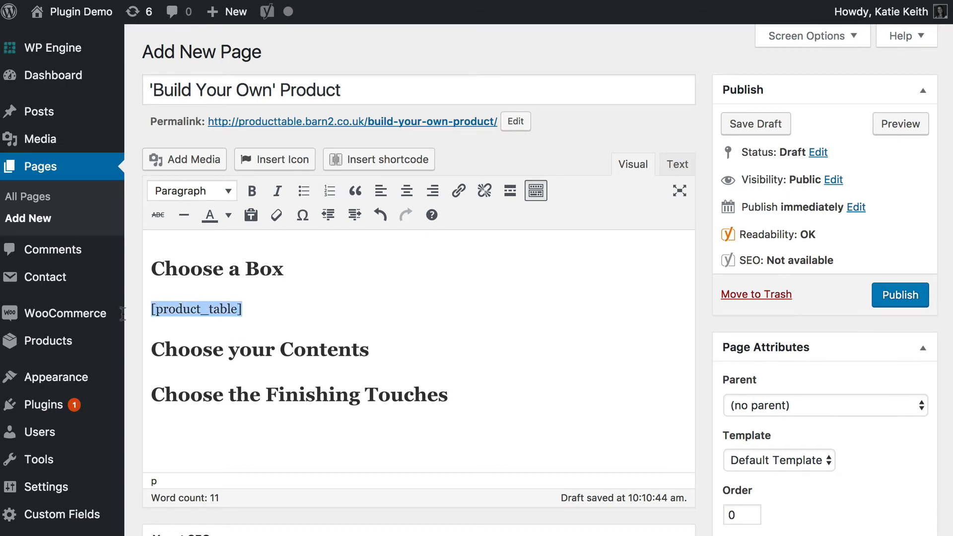
Add category="boxes" to the product table shortcode under Choose a Box.
left_click(240, 306)
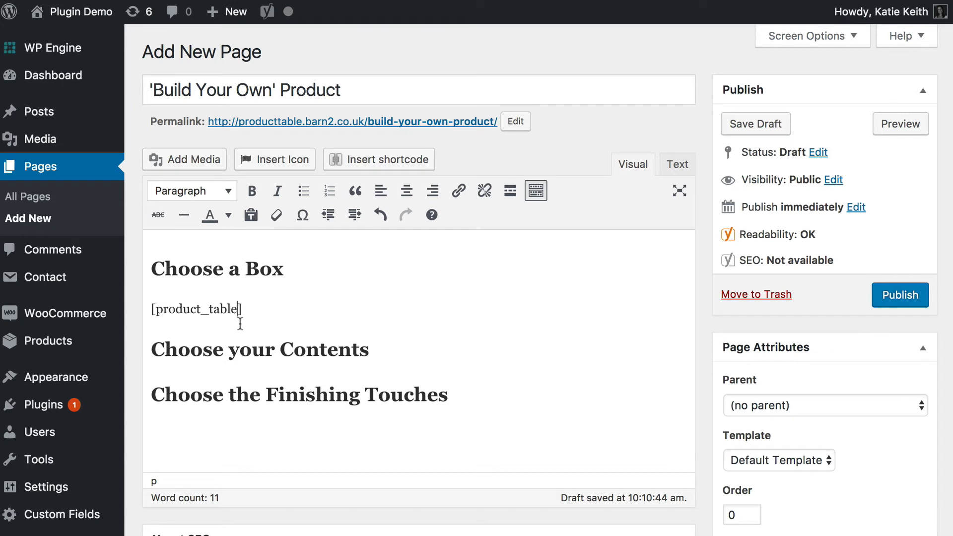
type("category=\"boxes\"")
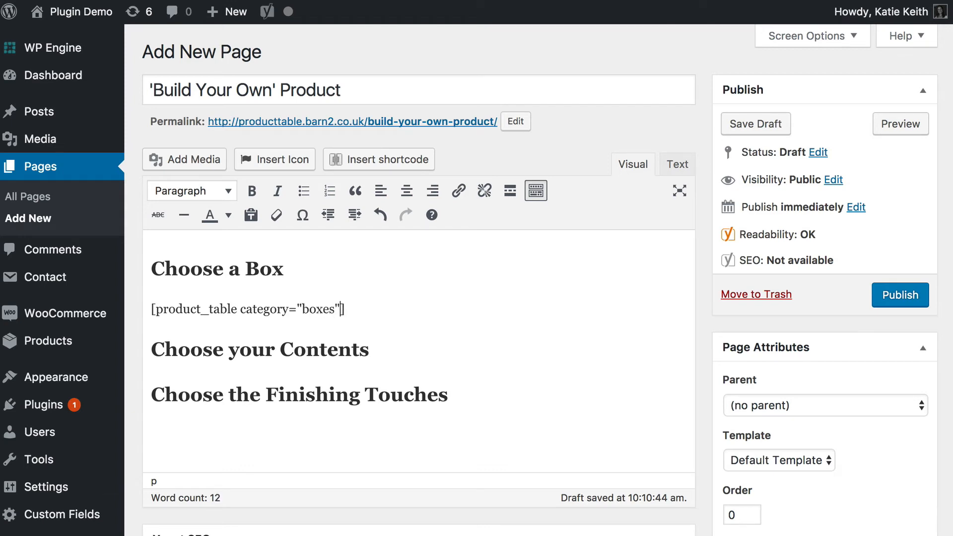
left_click_drag(303, 309, 334, 306)
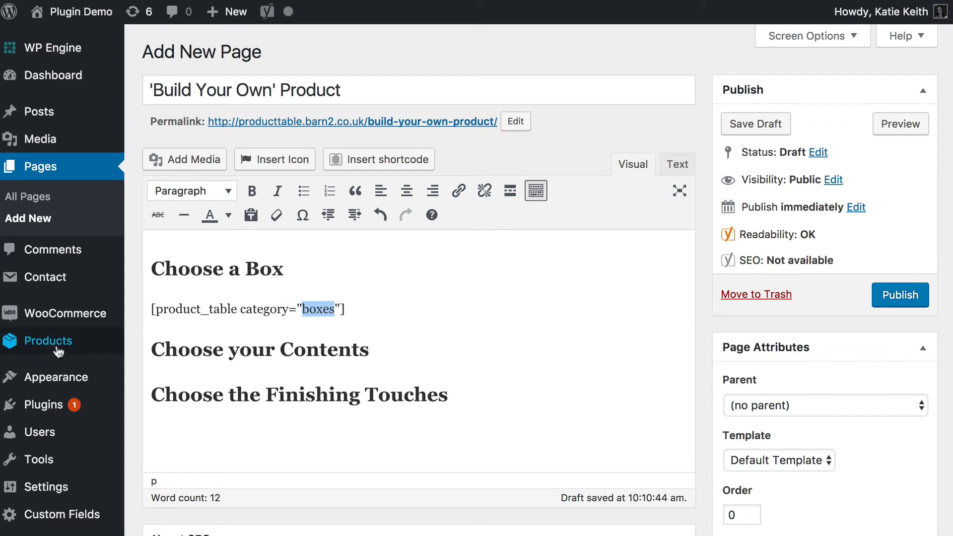
mouse_move(48, 340)
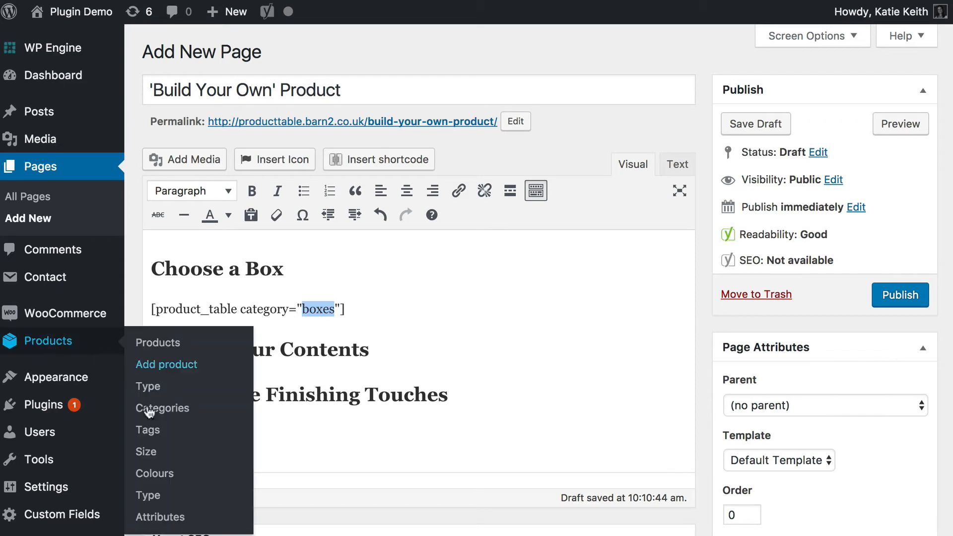
Add cart_button="checkbox" and variations="true" to the end of the Choose a Box shortcode.
left_click(351, 313)
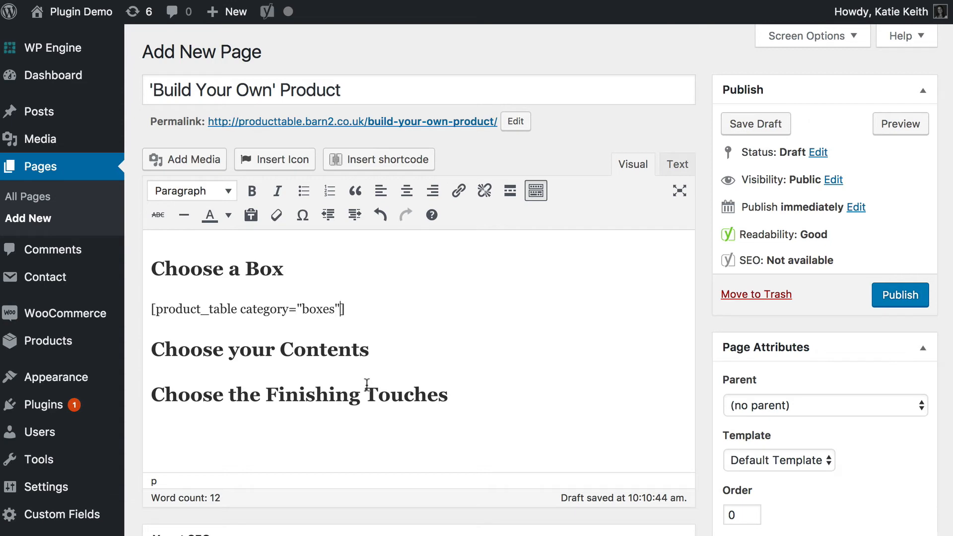
type("cart_button")
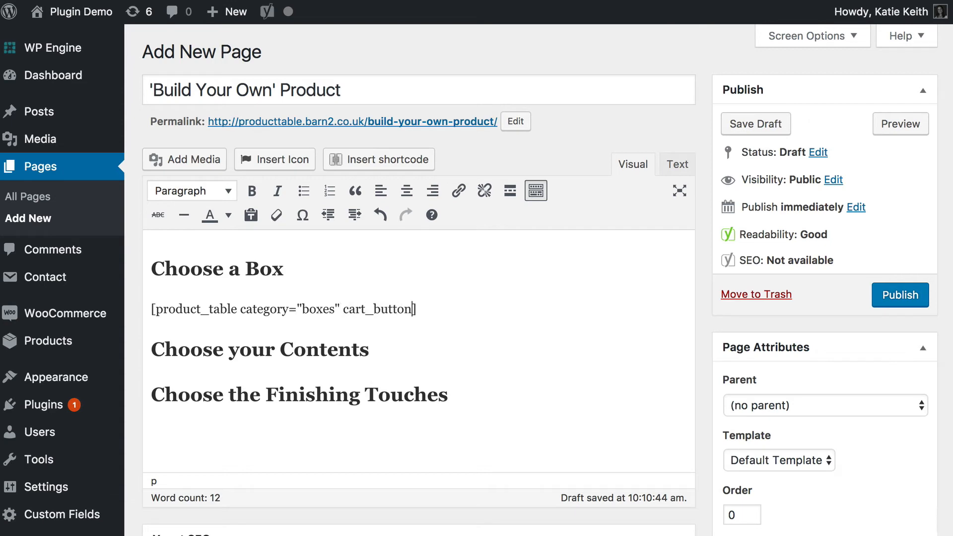
type("=\"checkbox\"")
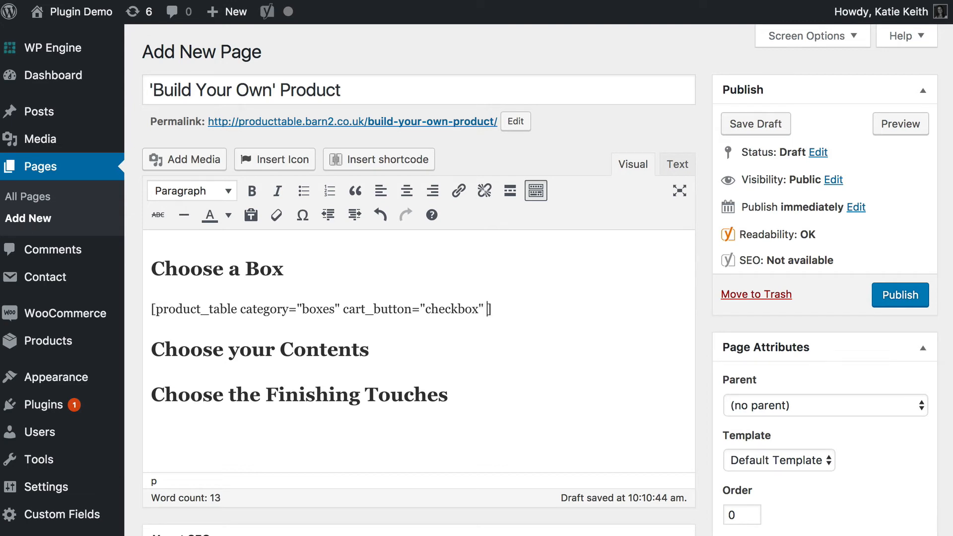
type(" variations=")
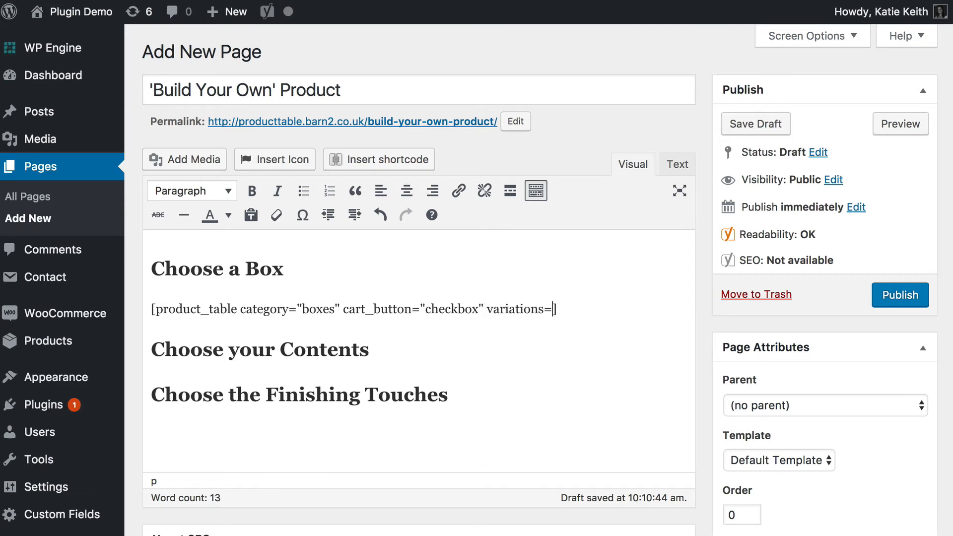
type("\"true\"")
left_click_drag(487, 309, 587, 312)
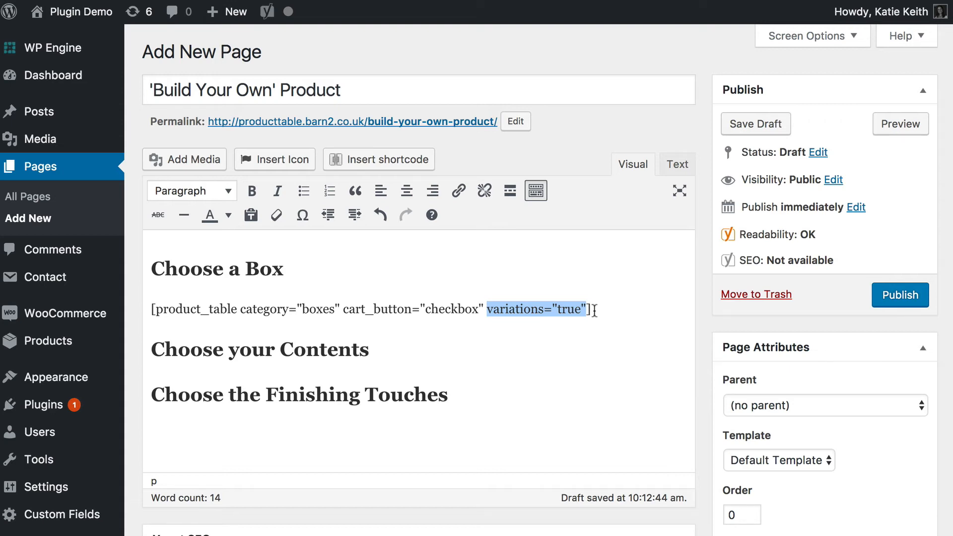
left_click(583, 310)
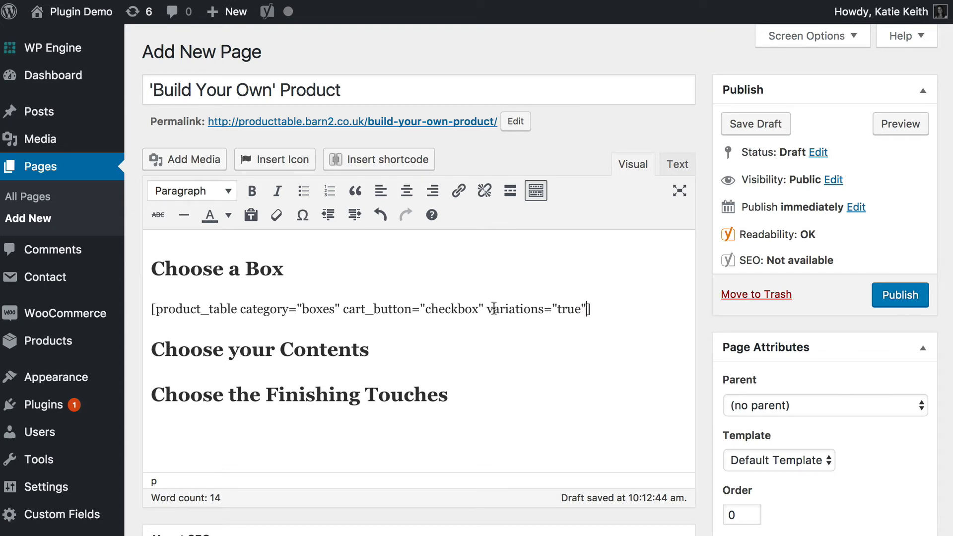
left_click_drag(487, 309, 587, 309)
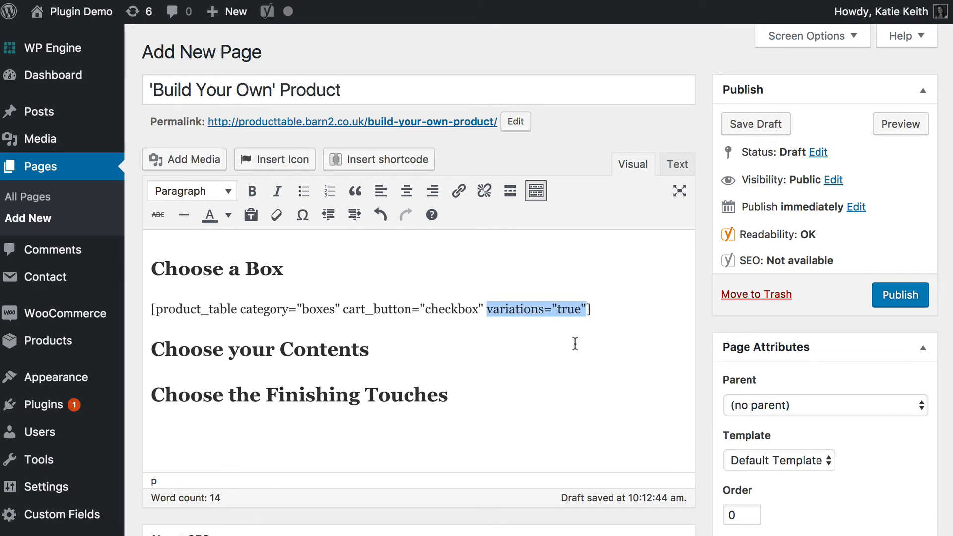
left_click(602, 317)
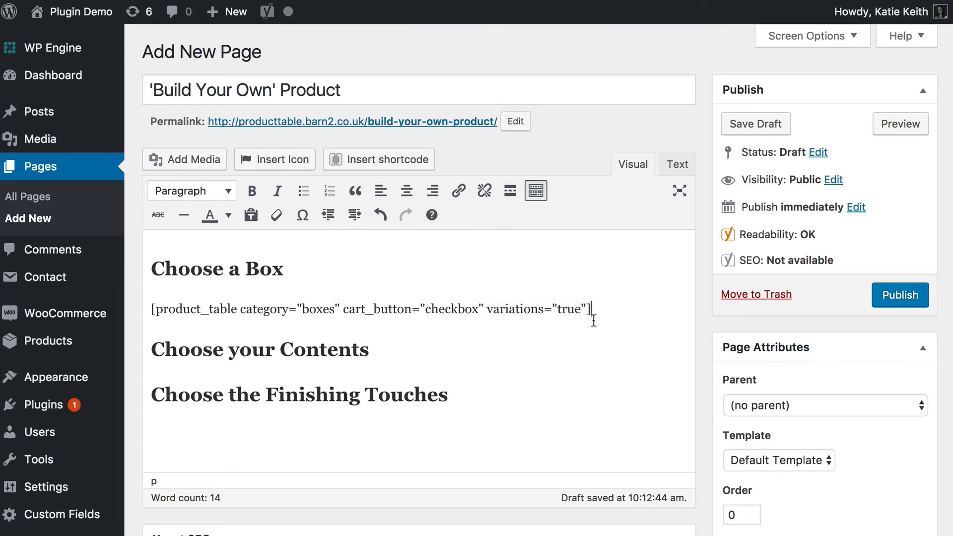
Copy the complete product table shortcode onto new lines under Choose your Contents and Choose the Finishing Touches.
left_click_drag(616, 315, 131, 307)
key("ctrl+c")
left_click(389, 353)
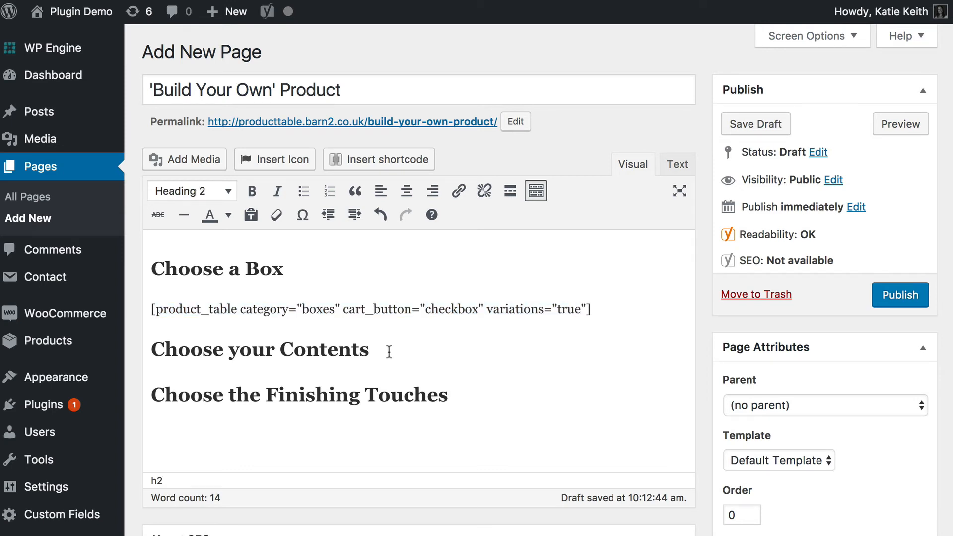
key("Return")
key("ctrl+v")
left_click(455, 443)
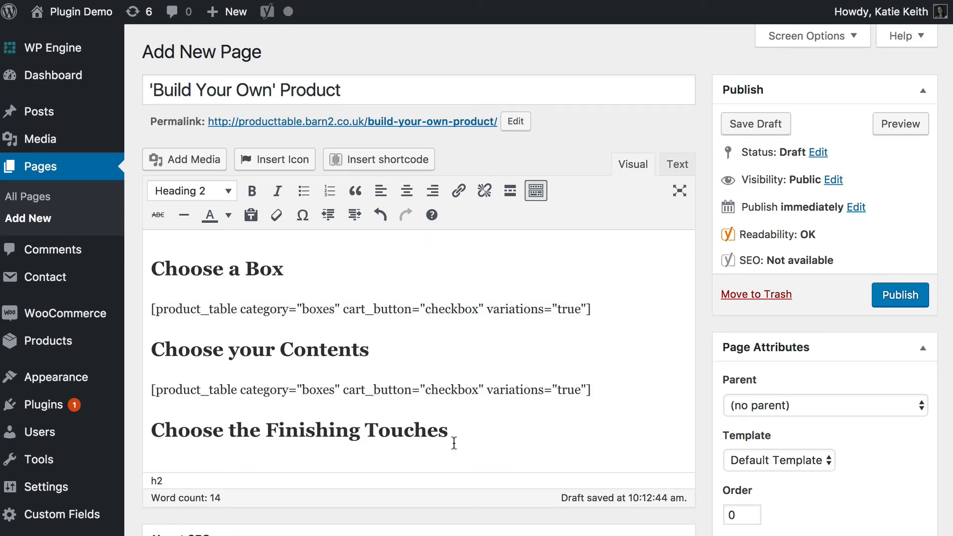
key("Return")
key("ctrl+v")
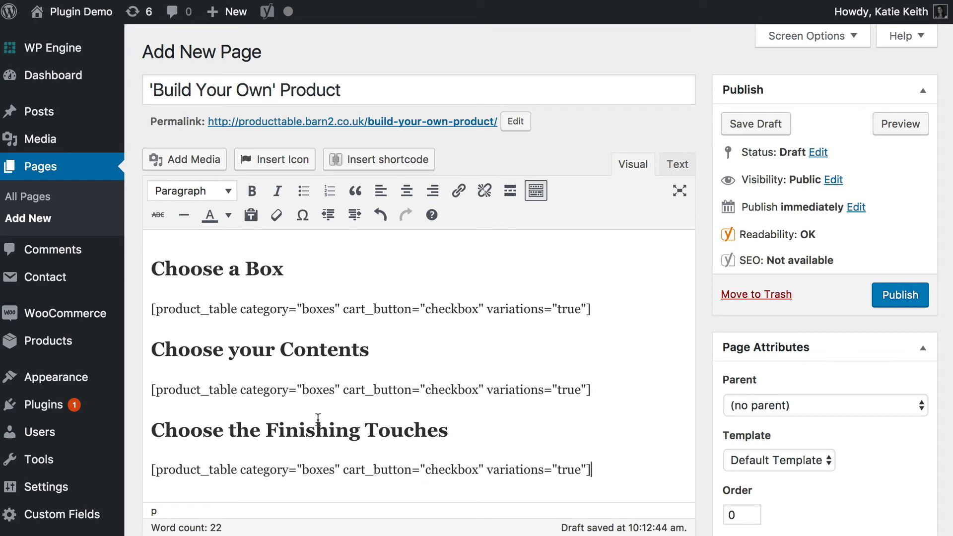
Set the category to contents in the Choose your Contents shortcode and to finish in the Choose the Finishing Touches shortcode.
left_click_drag(302, 390, 336, 389)
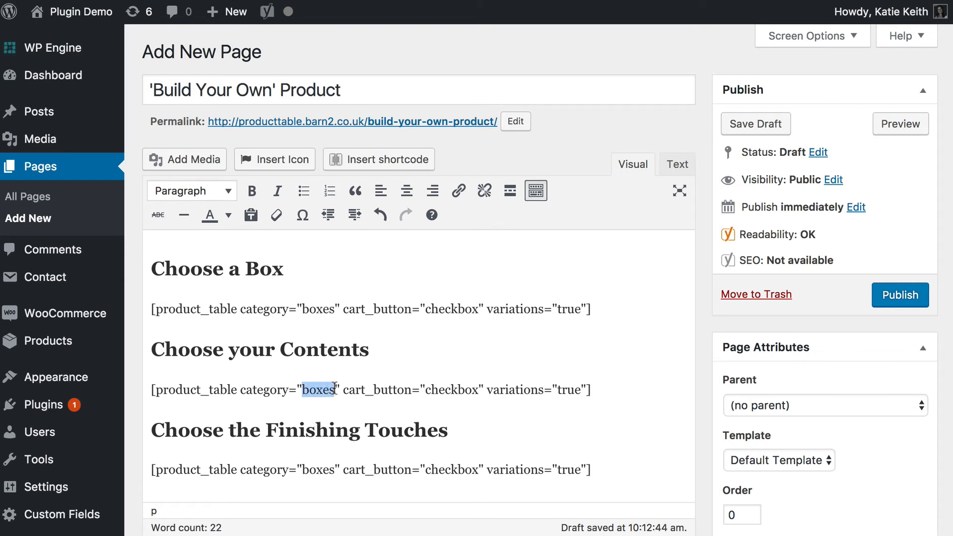
type("contents")
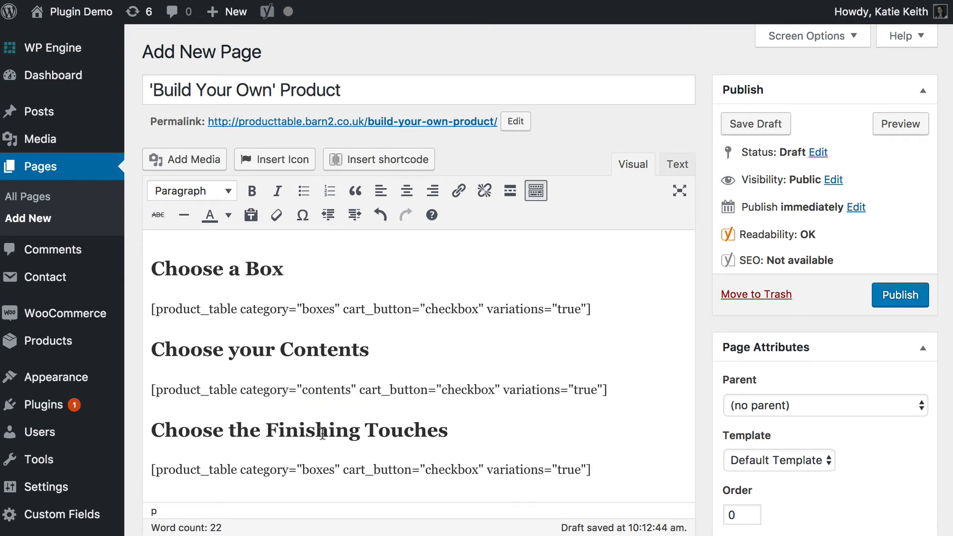
double_click(310, 468)
type("finish")
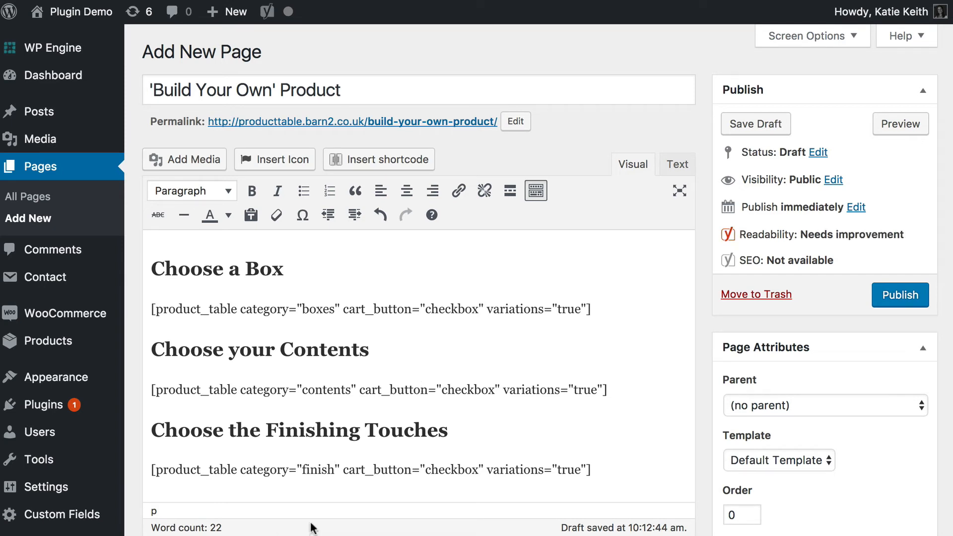
Set the page template to Full width and publish the page.
left_click(777, 460)
left_click(764, 477)
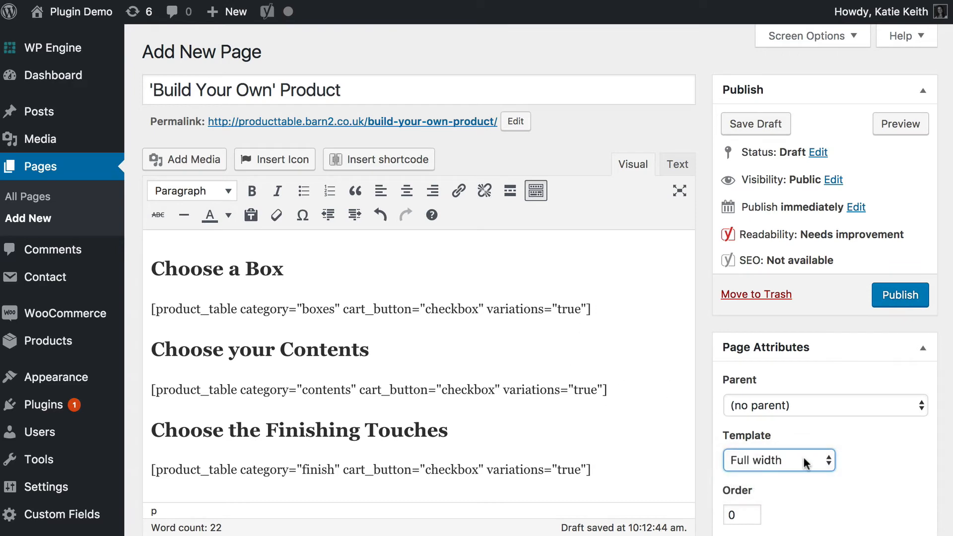
left_click(901, 298)
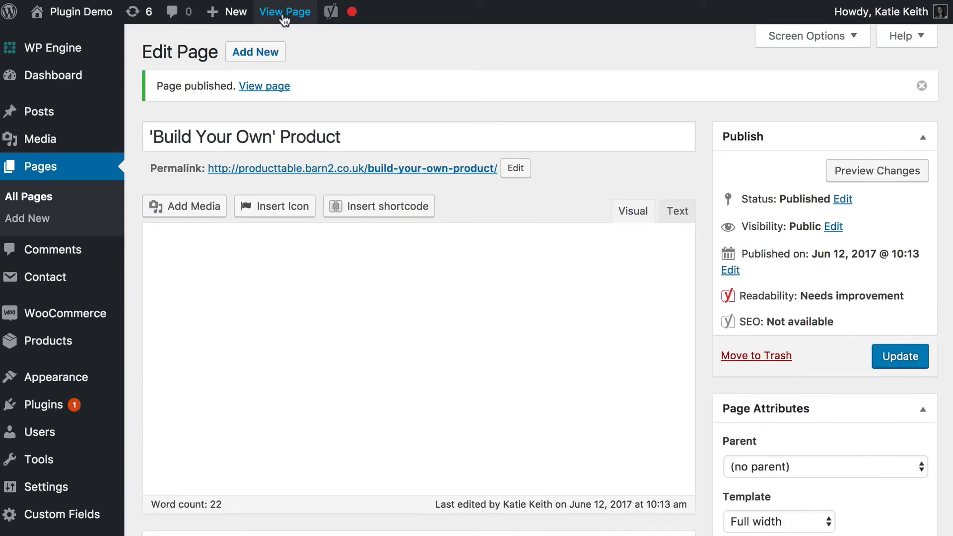
Open the published 'Build Your Own' Product page and review its title and the Choose a Box section.
left_click(285, 11)
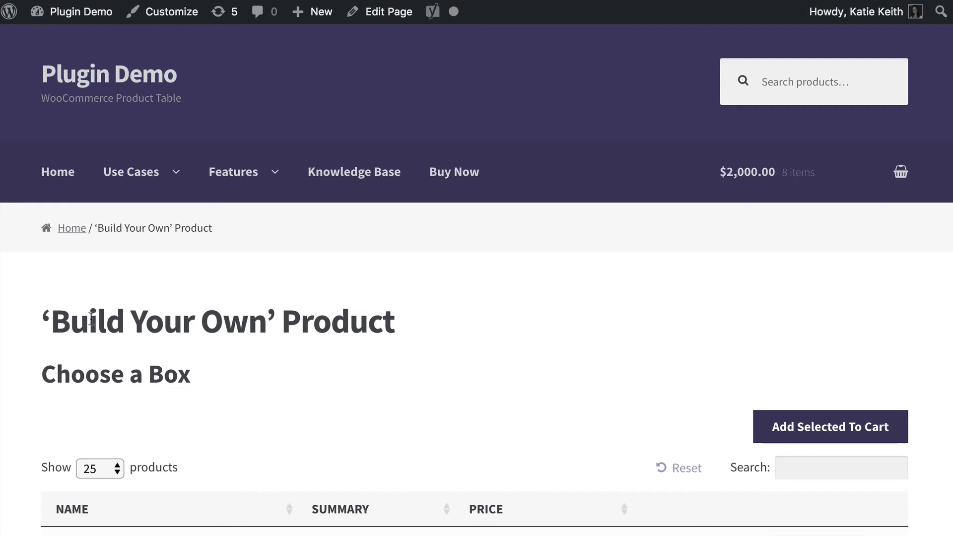
left_click_drag(42, 321, 409, 338)
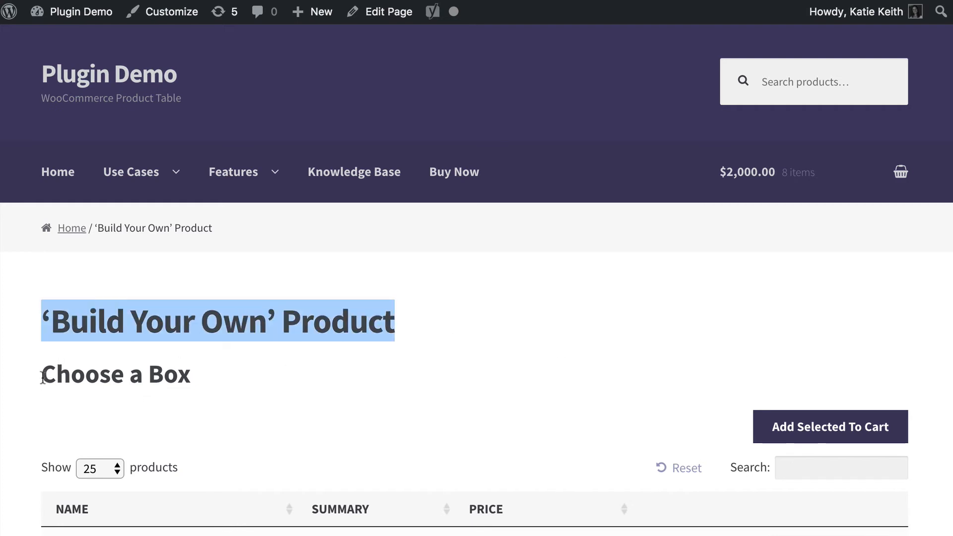
left_click_drag(44, 378, 245, 396)
left_click(281, 371)
scroll(280, 370, "down", 5)
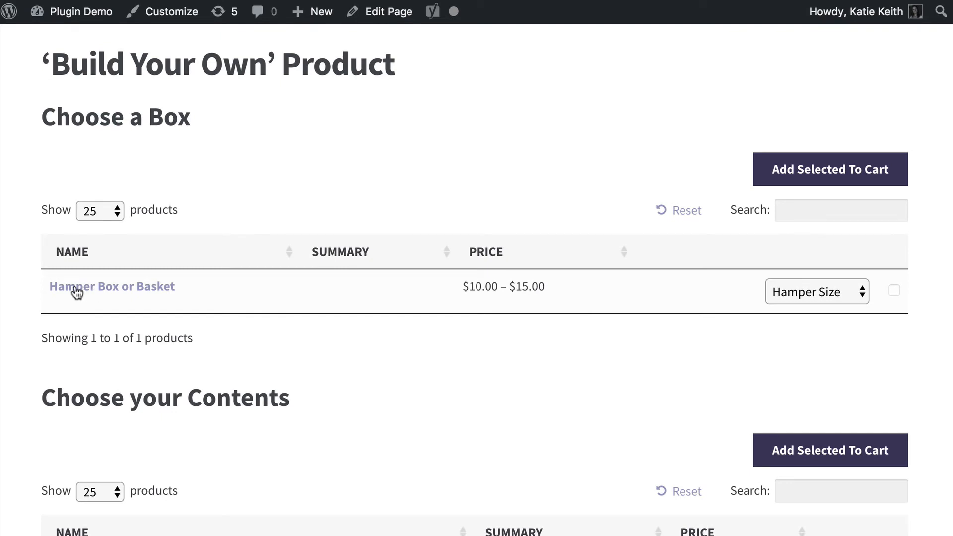
Select the Gift Box variation of Hamper Box or Basket and add it to the cart.
left_click(824, 292)
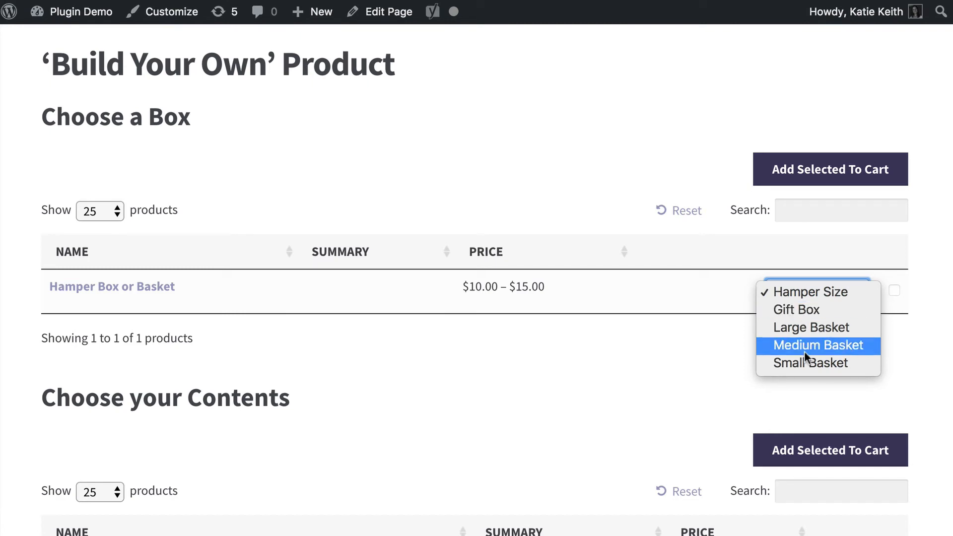
left_click(803, 312)
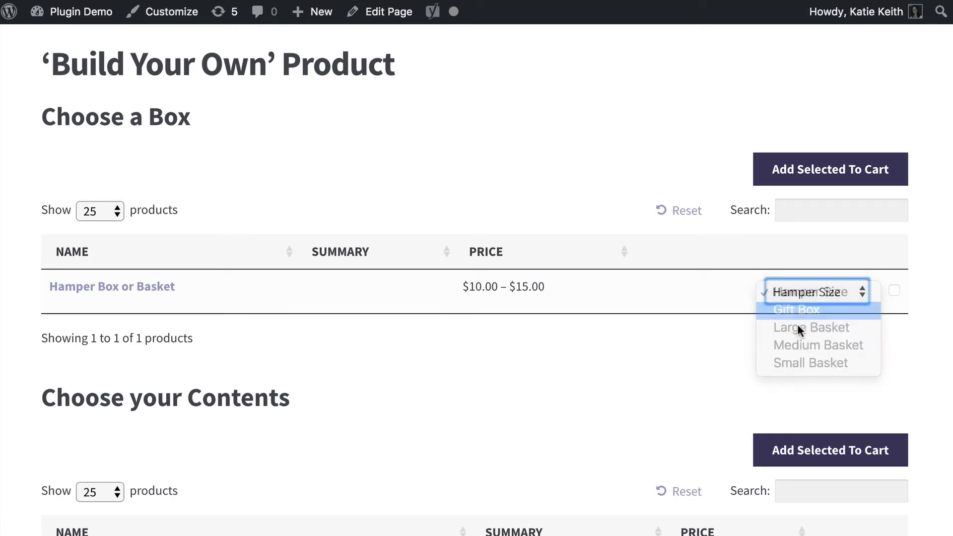
left_click(896, 293)
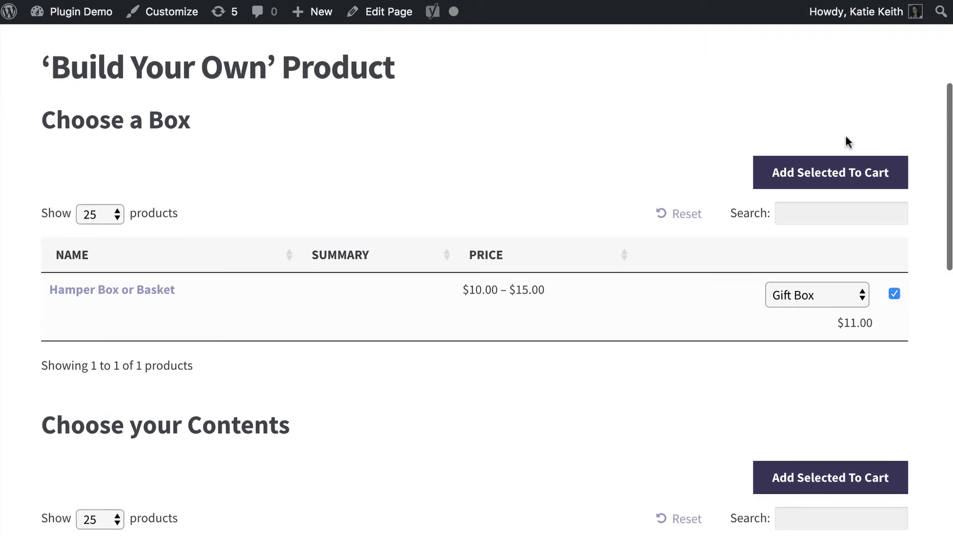
left_click(834, 178)
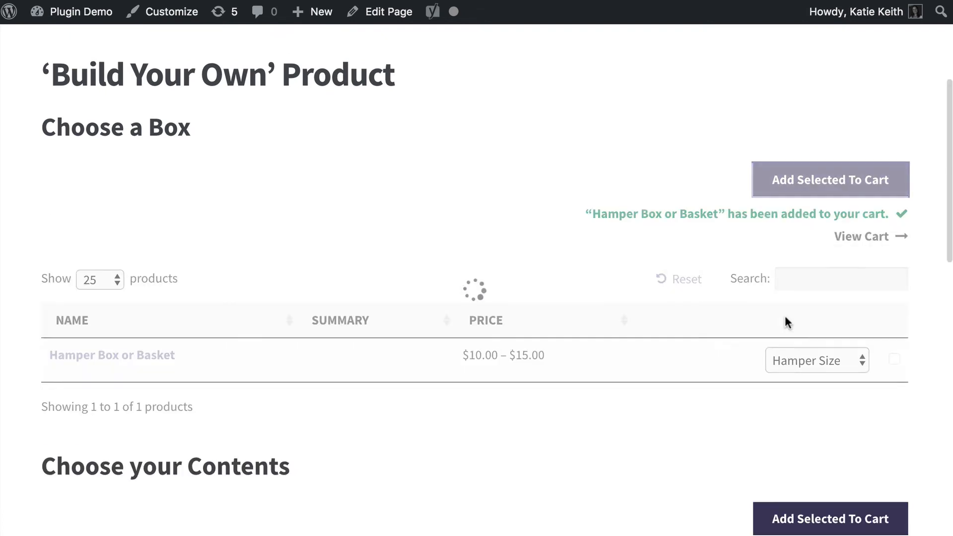
Add Candied Nuts, Fresh Orange Juice, Hedgerow Conserve and Organic Fairtrade Coffee Beans from Choose your Contents to the cart.
scroll(784, 321, "down", 2)
scroll(784, 315, "down", 6)
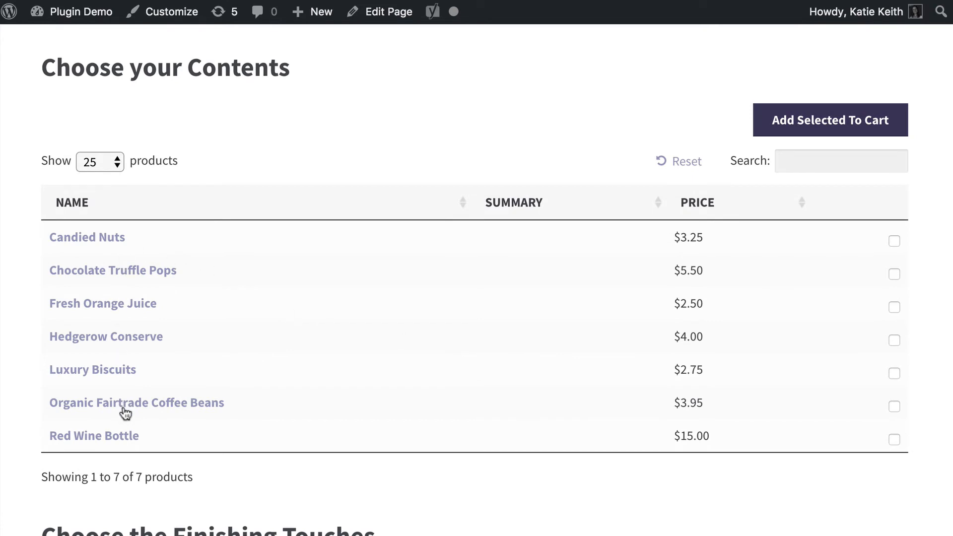
left_click(894, 241)
left_click(894, 307)
left_click(895, 340)
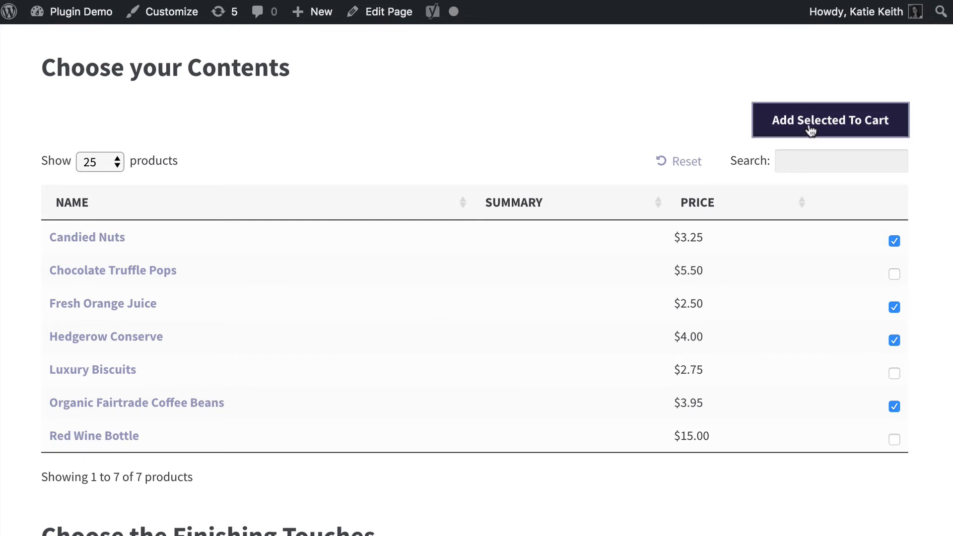
left_click(780, 122)
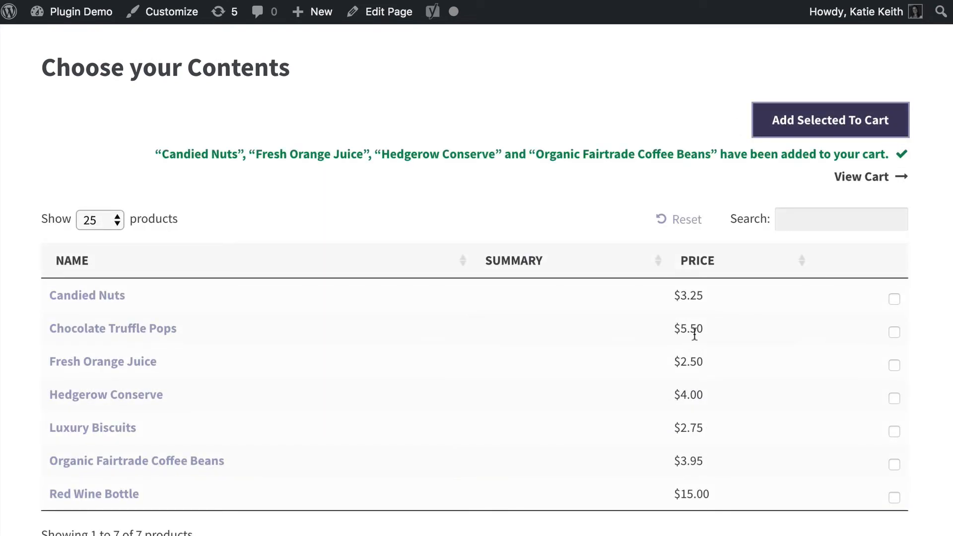
Add Gift Wrap and a Red Ribbon from Choose the Finishing Touches to the cart.
scroll(692, 337, "down", 6)
scroll(692, 332, "down", 4)
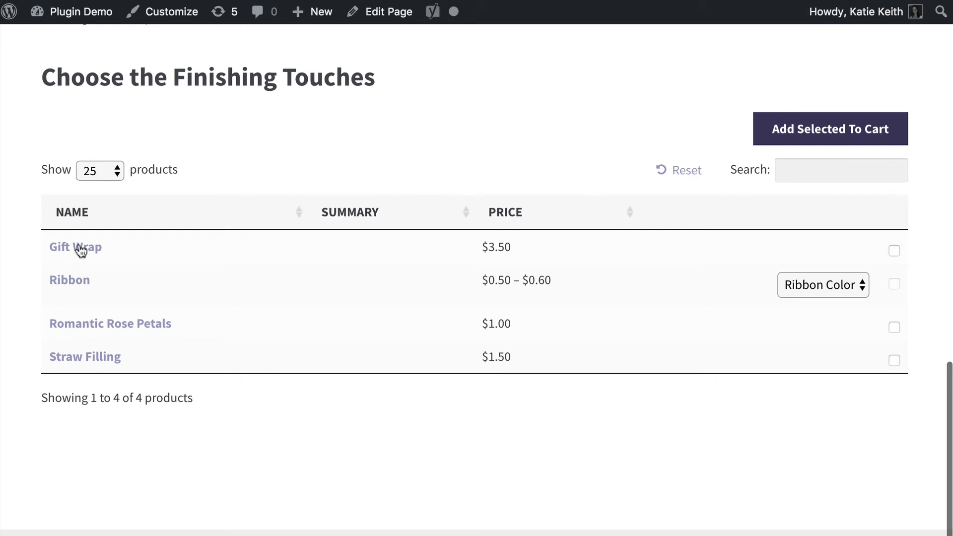
left_click(894, 251)
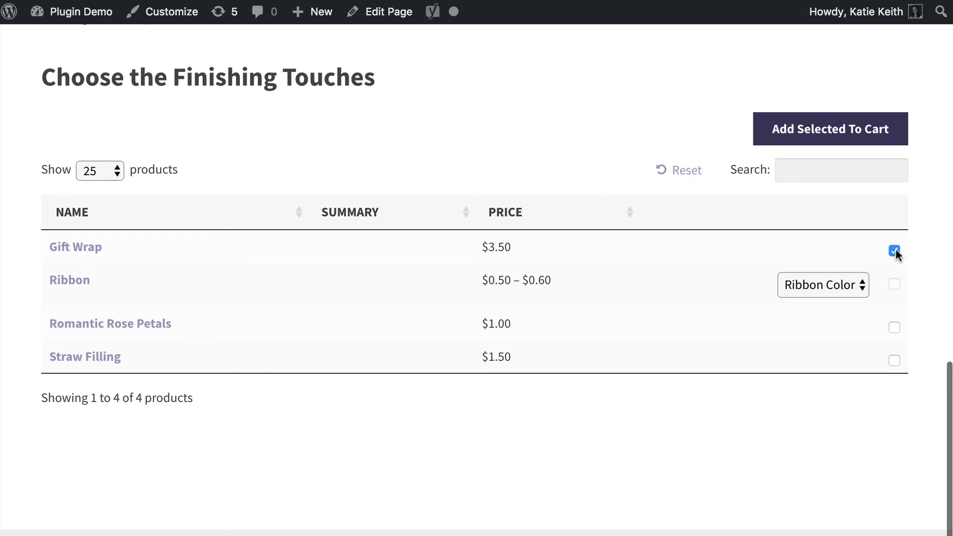
left_click(849, 291)
left_click(847, 284)
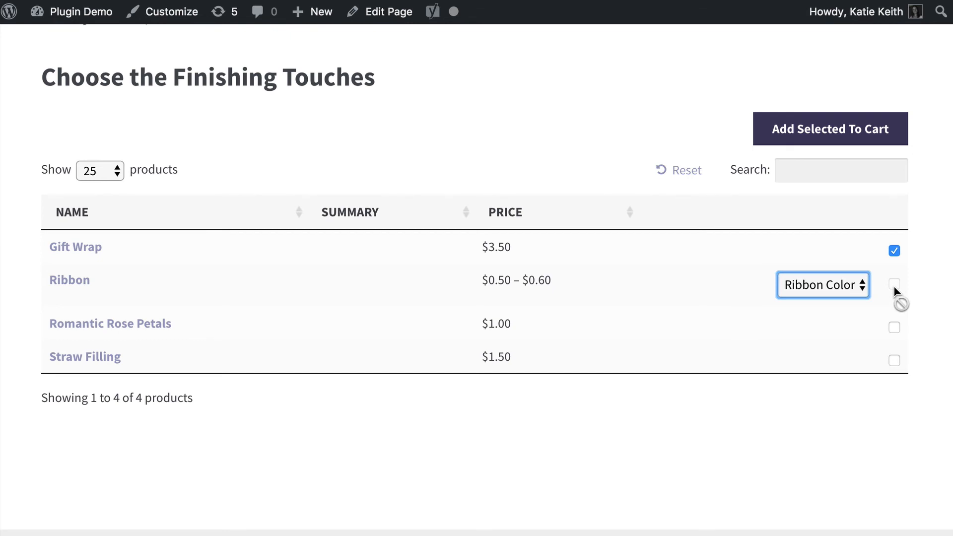
left_click(837, 284)
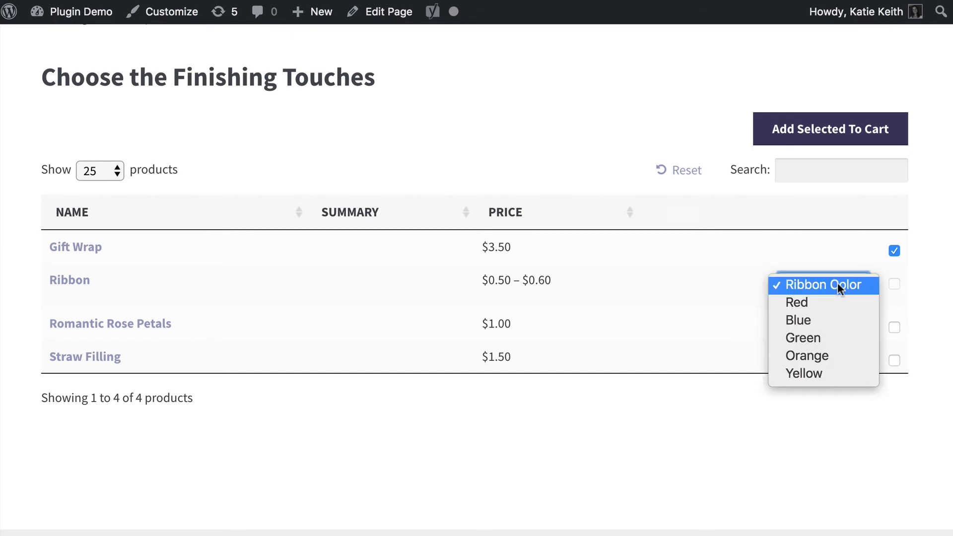
left_click(821, 301)
left_click(894, 285)
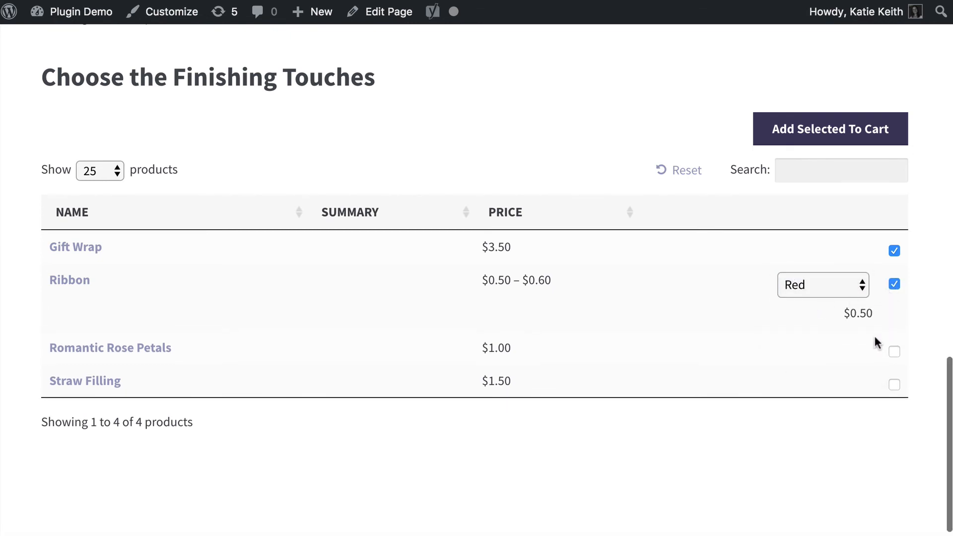
left_click(781, 135)
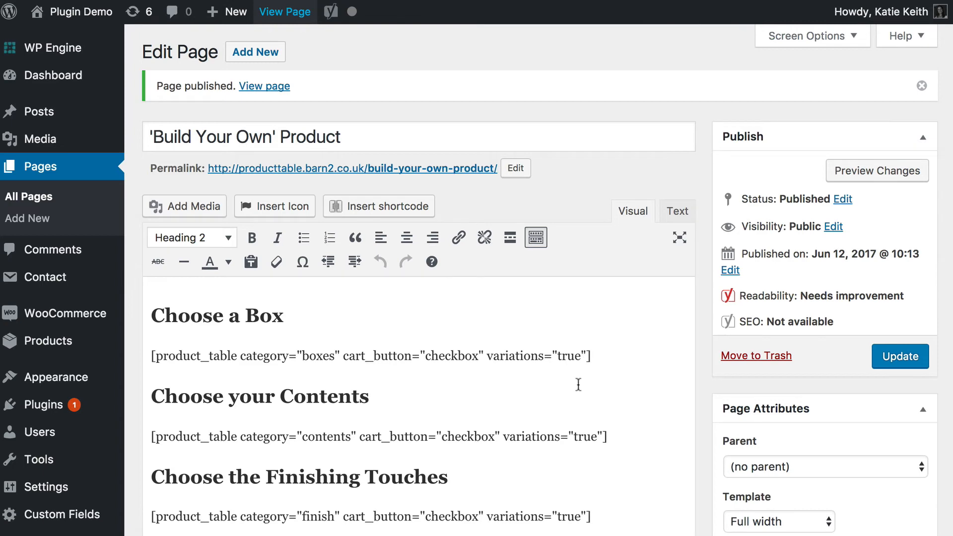
Back in the page editor, add columns="image,name,price,add-to-cart" to the end of the Choose your Contents shortcode and update the page.
scroll(591, 407, "down", 3)
left_click(604, 435)
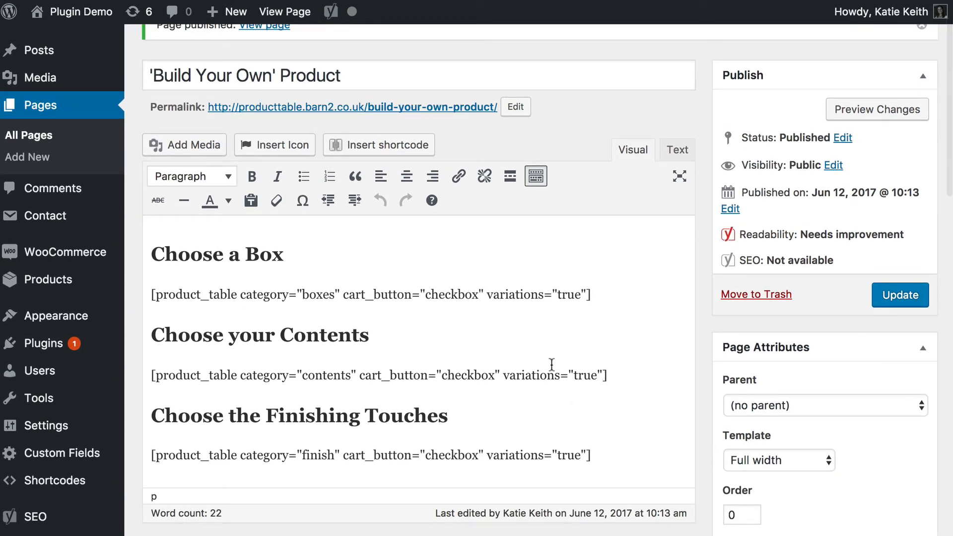
type("column")
type("s=")
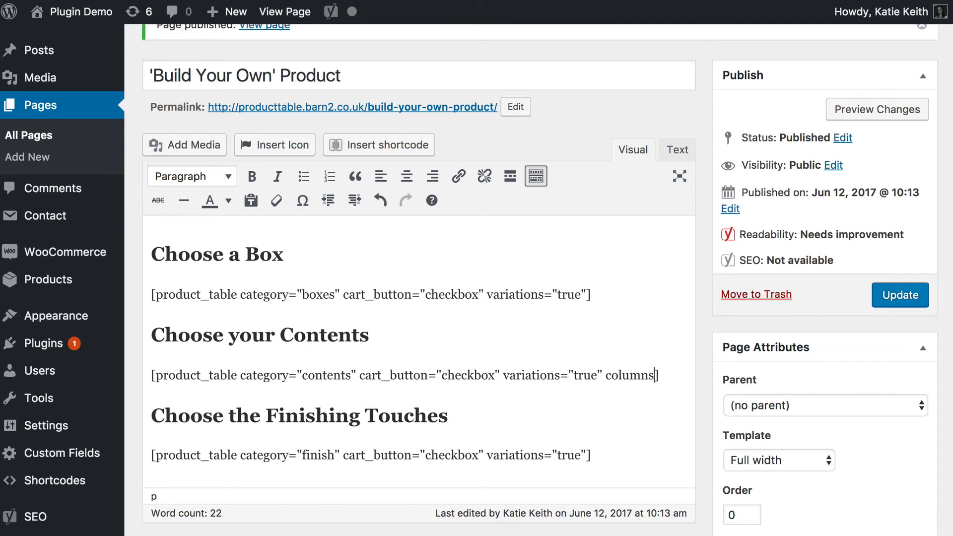
type("\"image,")
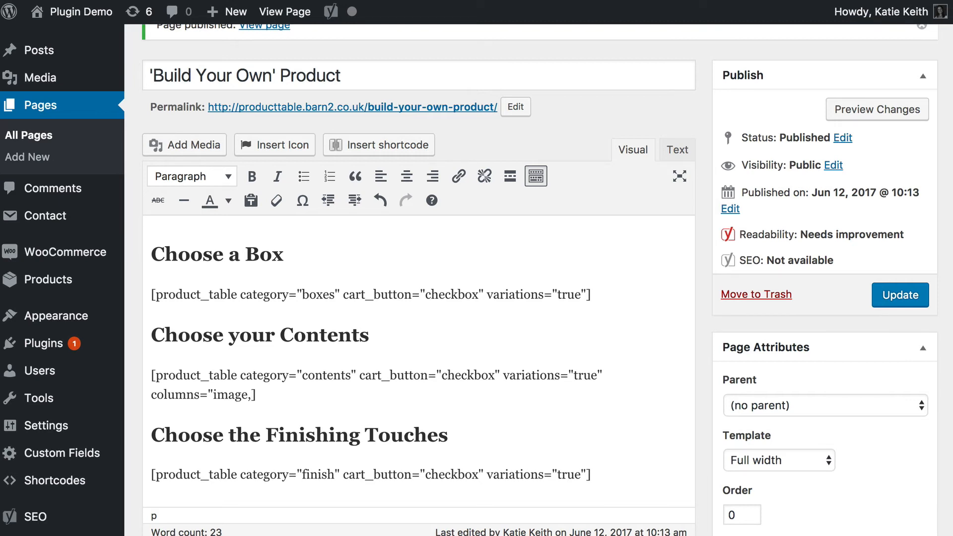
type("na")
key("BackSpace")
key("BackSpace")
type("name,")
type("proc")
key("BackSpace")
key("BackSpace")
type("ice,add-to-cart")
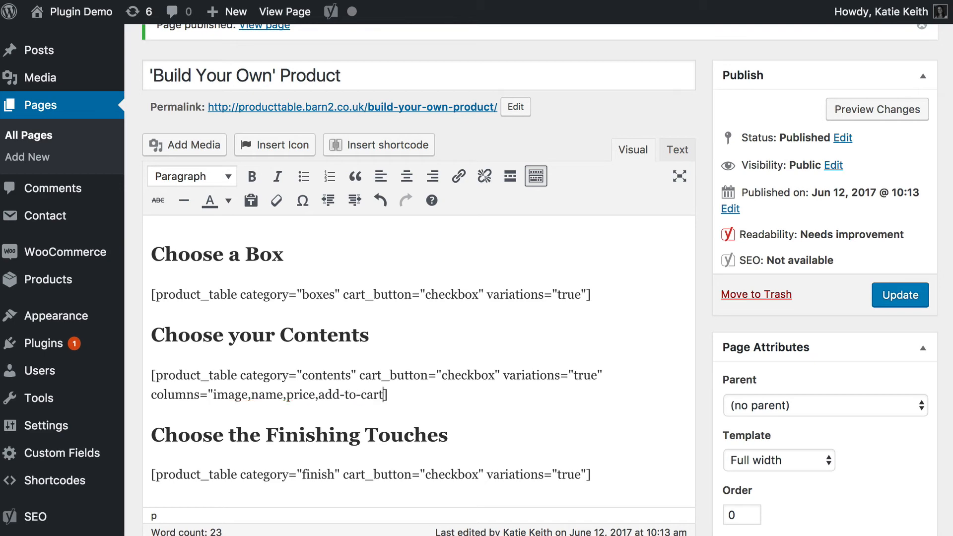
type("\"")
left_click(905, 301)
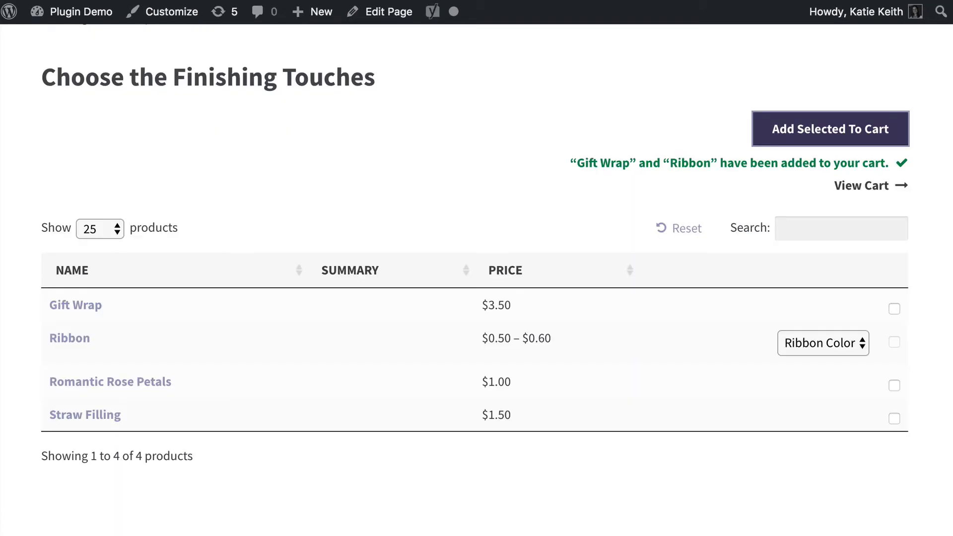
Examine the image, name and price columns of the refreshed Choose your Contents table on the live page.
scroll(529, 144, "up", 10)
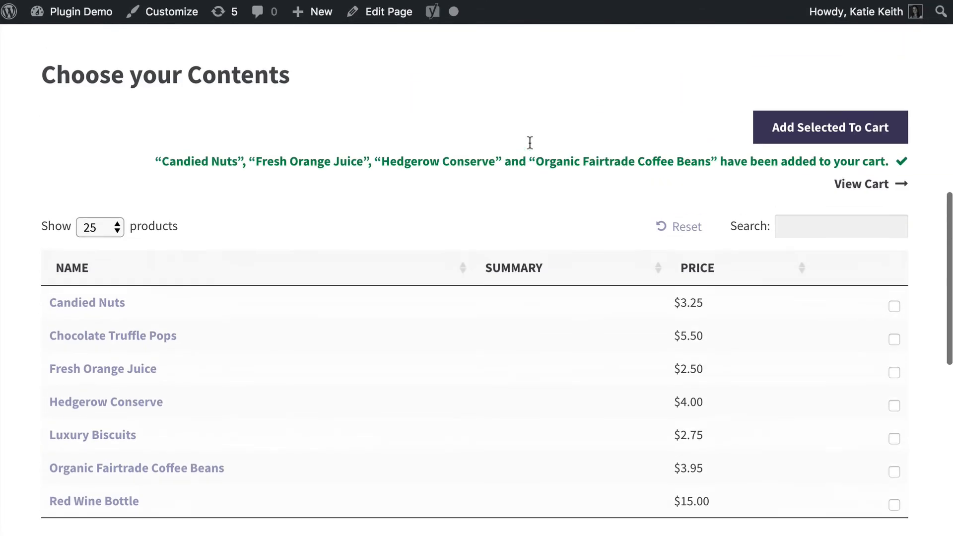
scroll(530, 148, "up", 1)
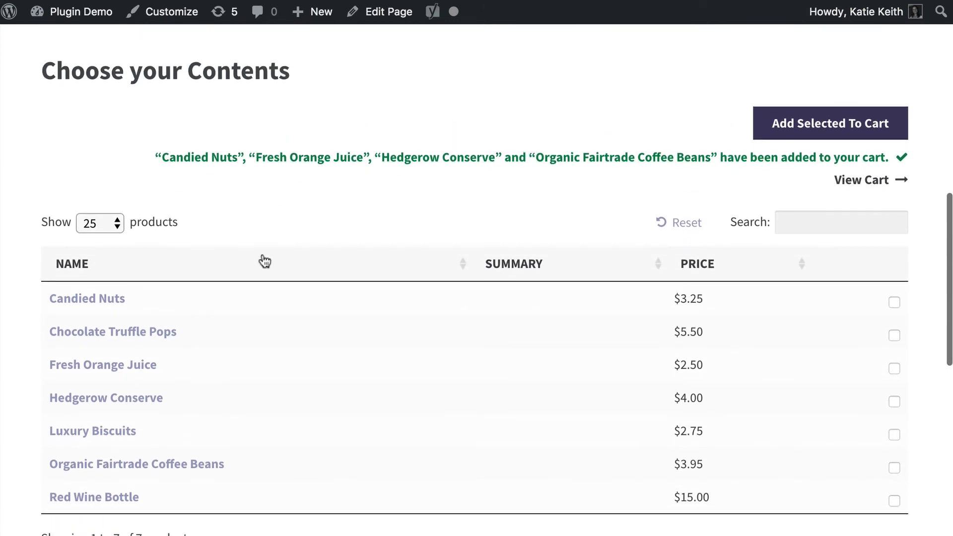
scroll(177, 243, "up", 10)
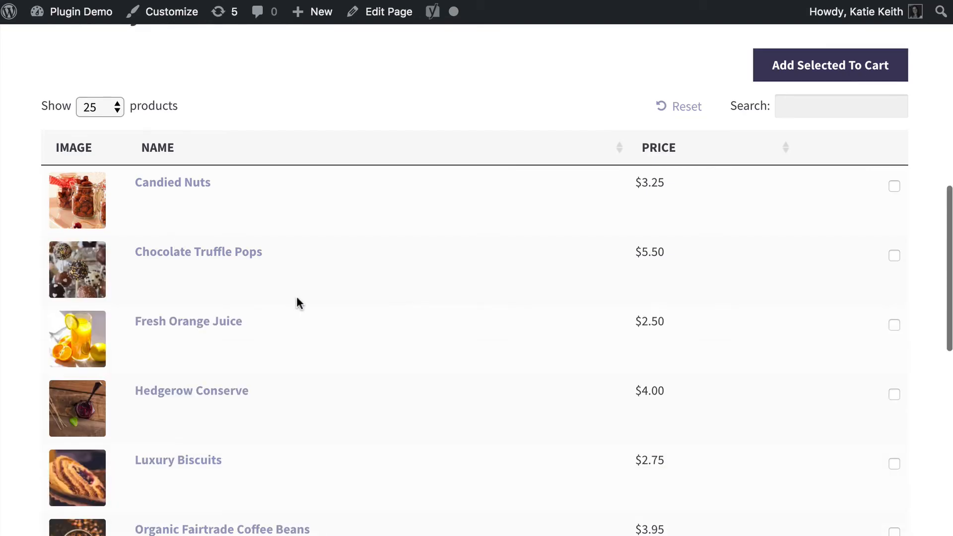
scroll(297, 296, "down", 2)
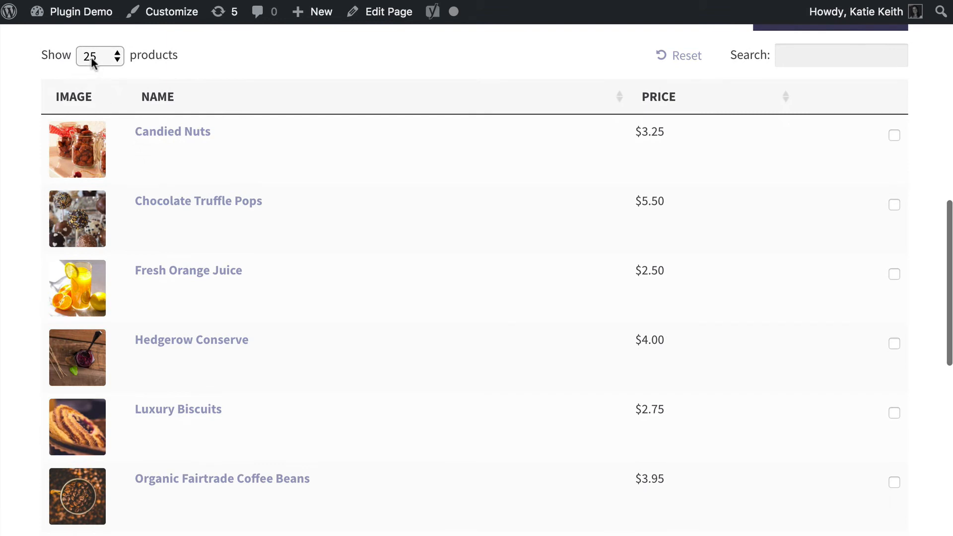
scroll(244, 358, "down", 4)
scroll(243, 356, "up", 5)
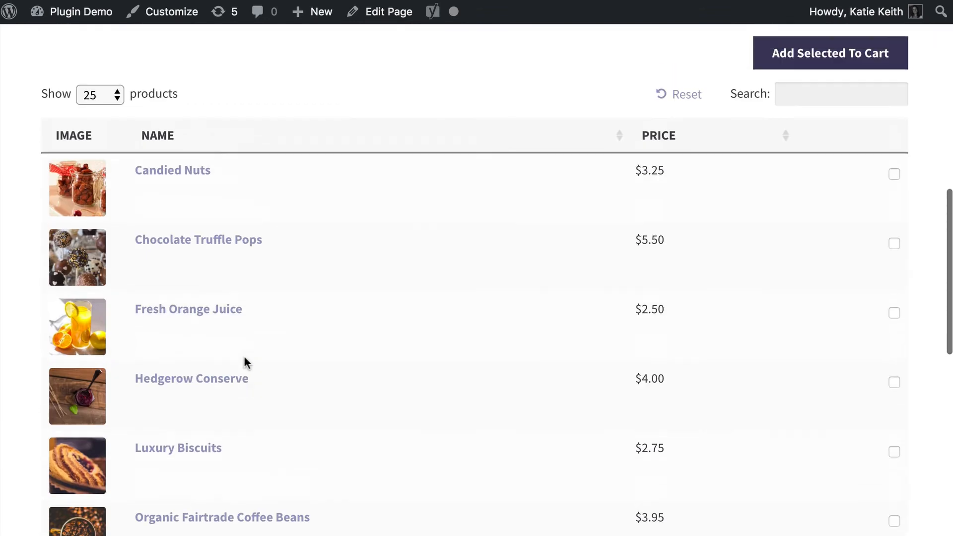
scroll(244, 355, "down", 2)
scroll(245, 359, "up", 1)
scroll(245, 360, "down", 1)
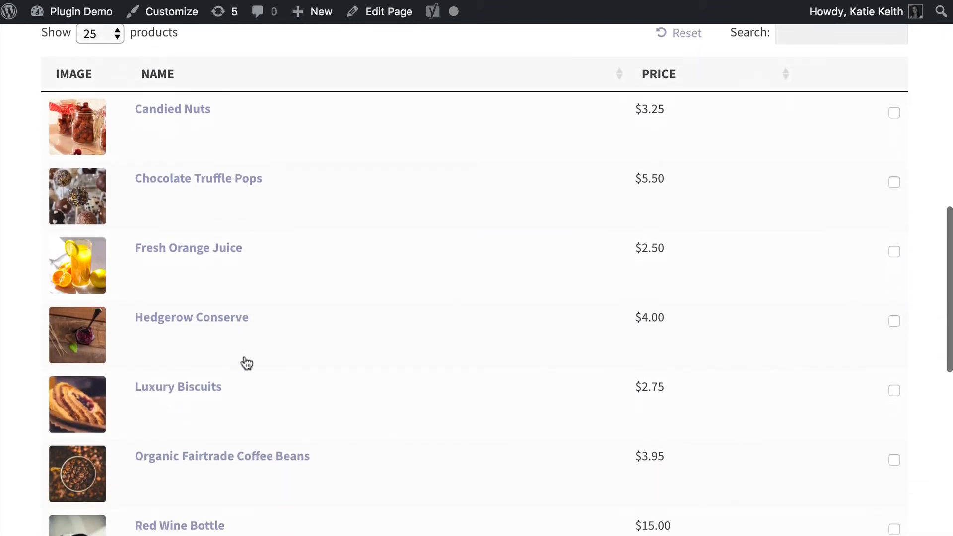
scroll(245, 360, "up", 1)
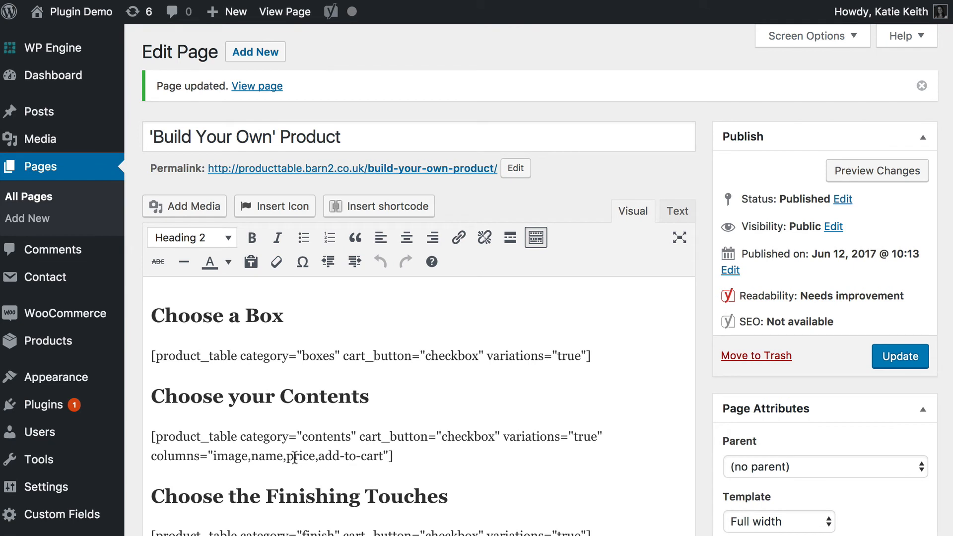
Insert a description column between name and price in the Choose your Contents shortcode and update the page.
left_click(287, 456)
type("desc")
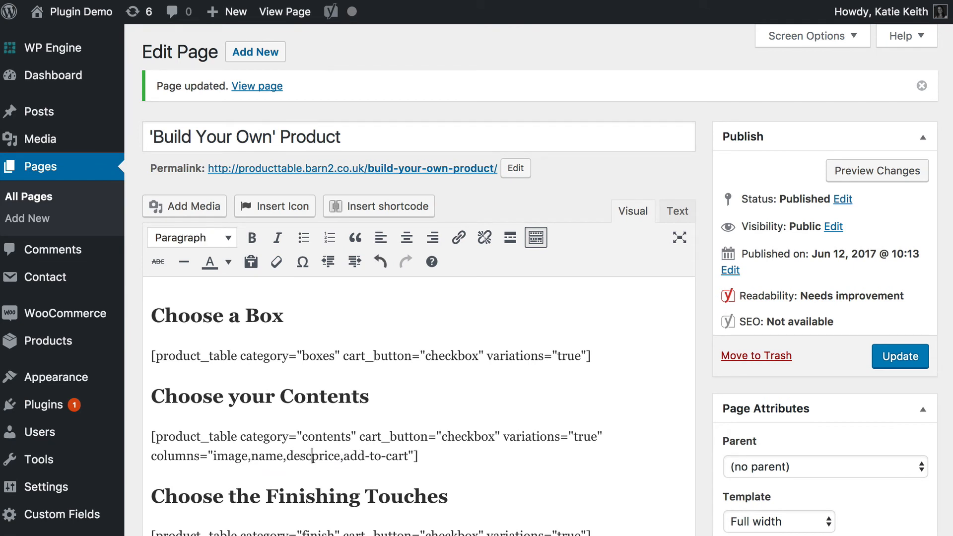
type("ription,")
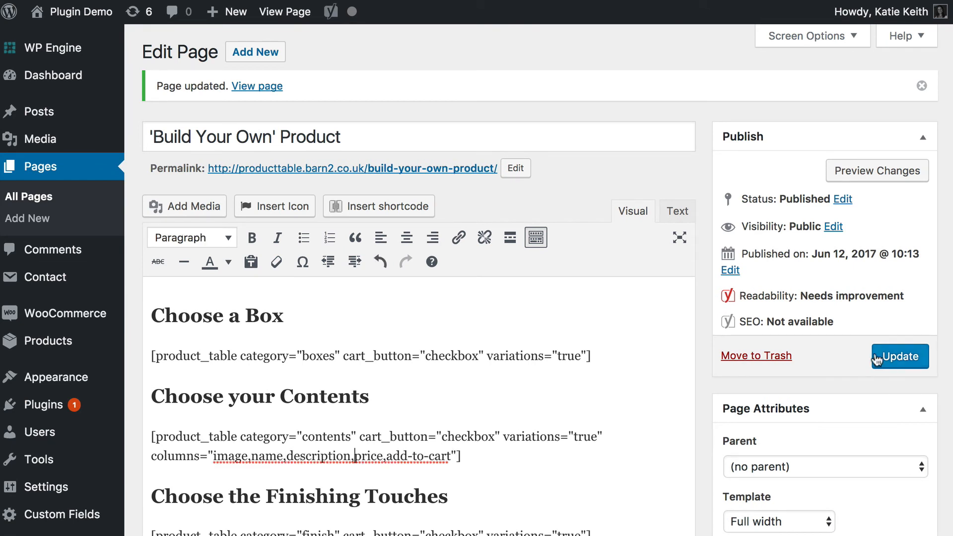
left_click(877, 359)
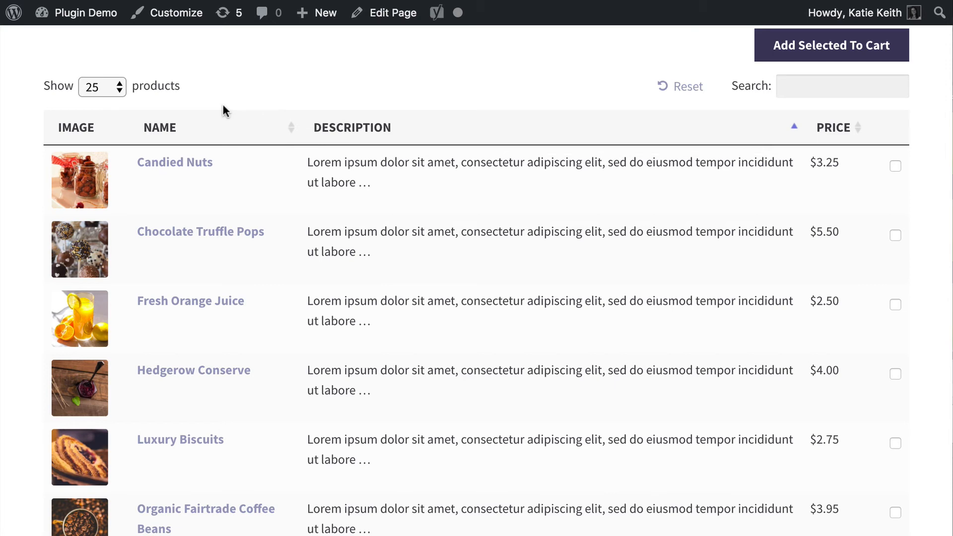
Review the product count selector, reset and search controls and the rows of the live Choose your Contents table.
left_click_drag(192, 85, 56, 85)
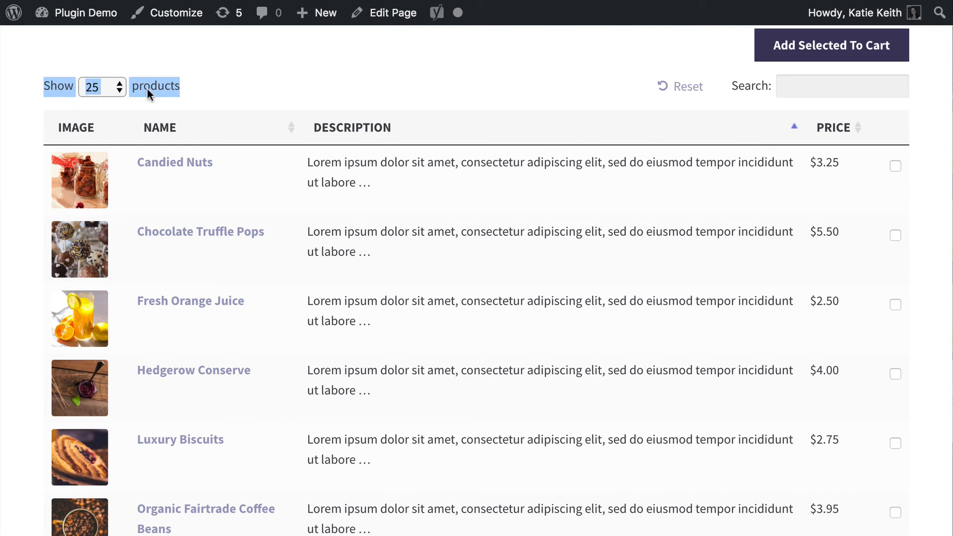
left_click(238, 89)
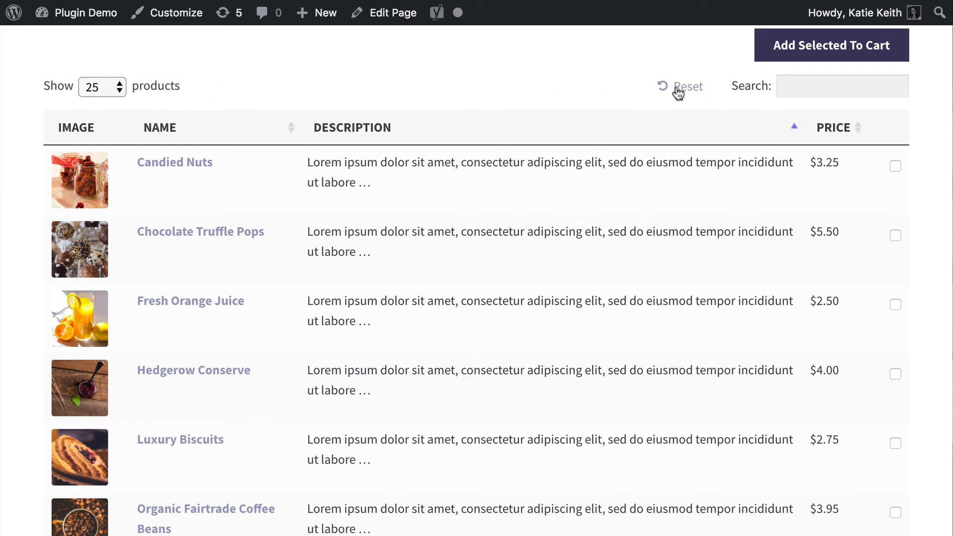
scroll(585, 153, "up", 3)
scroll(585, 159, "down", 3)
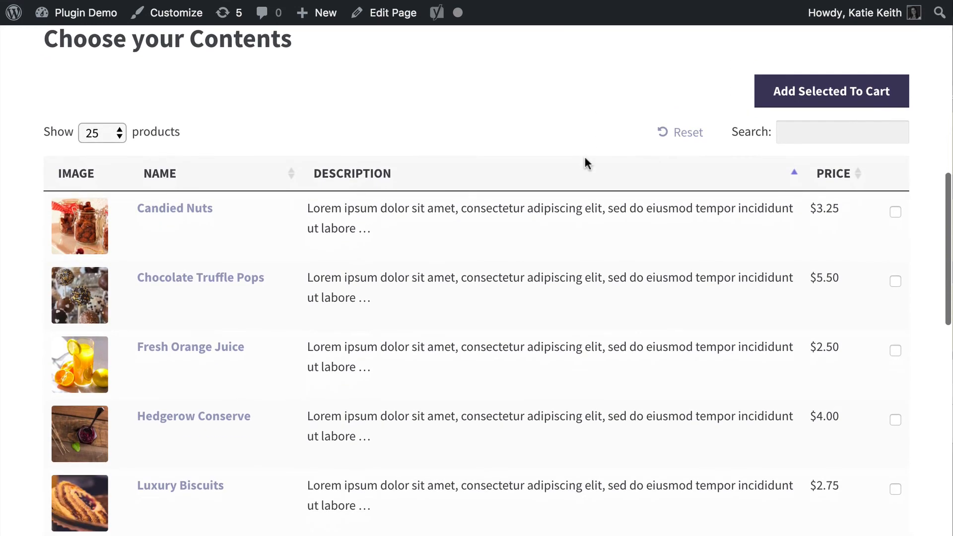
scroll(585, 158, "down", 7)
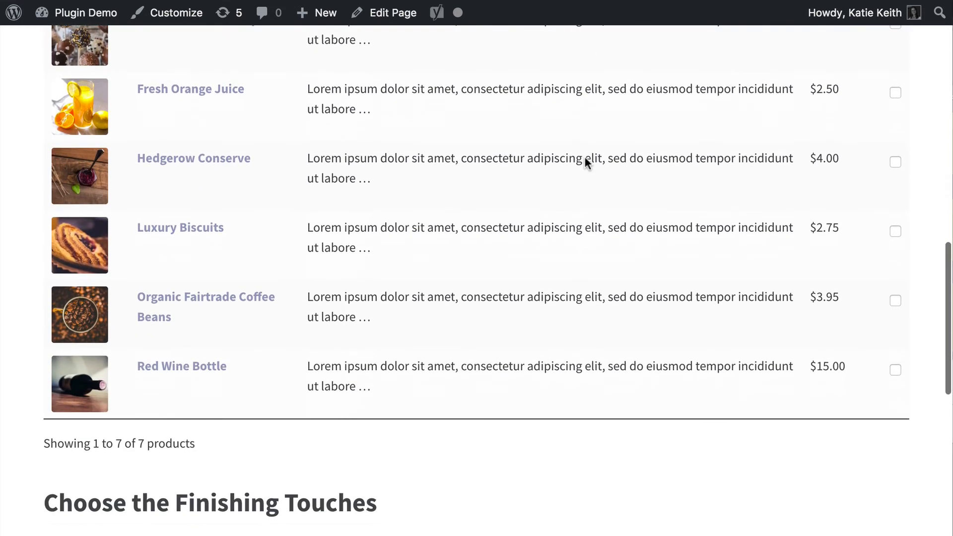
scroll(585, 156, "up", 11)
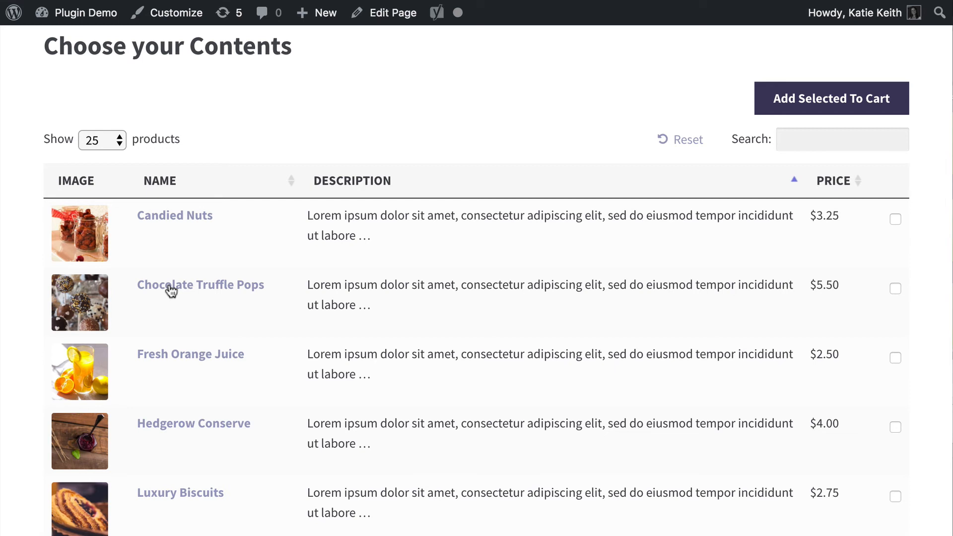
Set the Choose your Contents table on the live page to show 10 products.
left_click(119, 143)
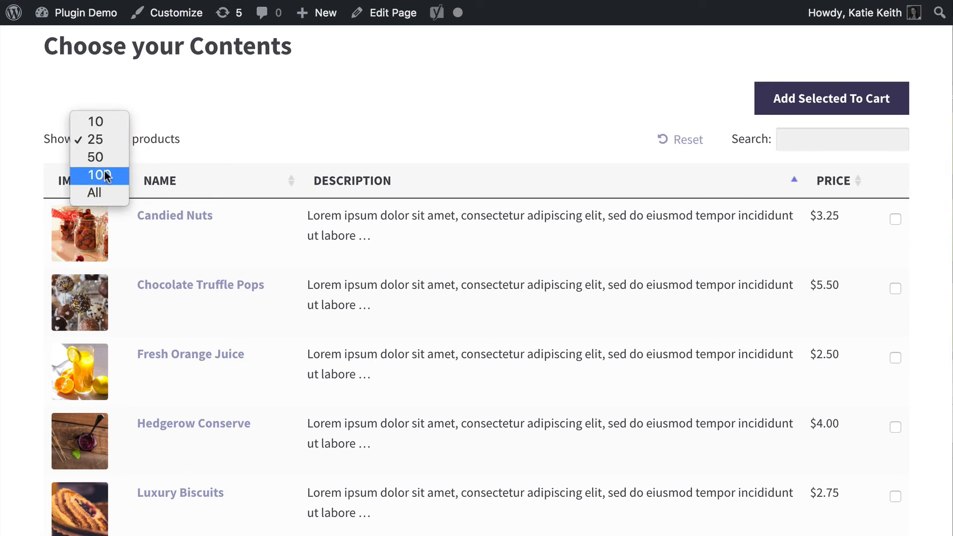
left_click(105, 124)
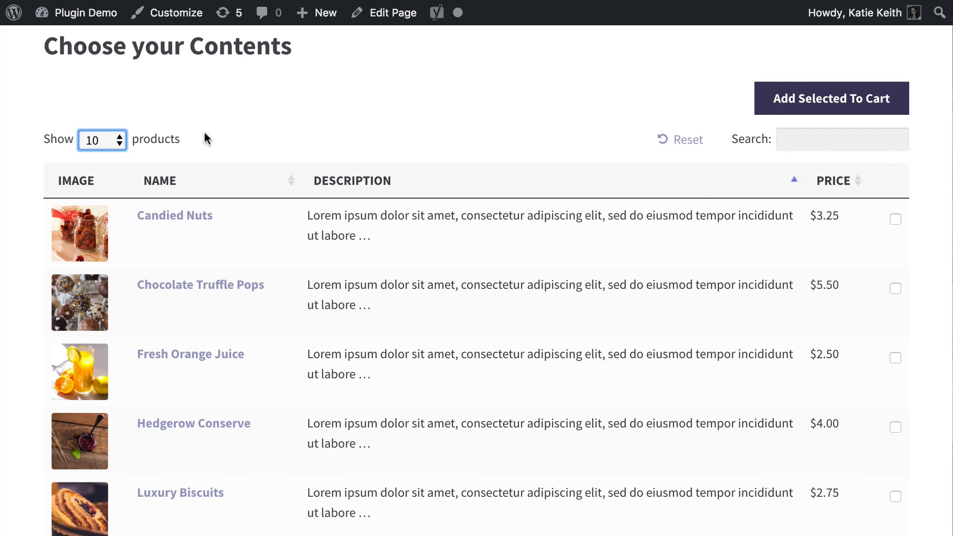
left_click(204, 132)
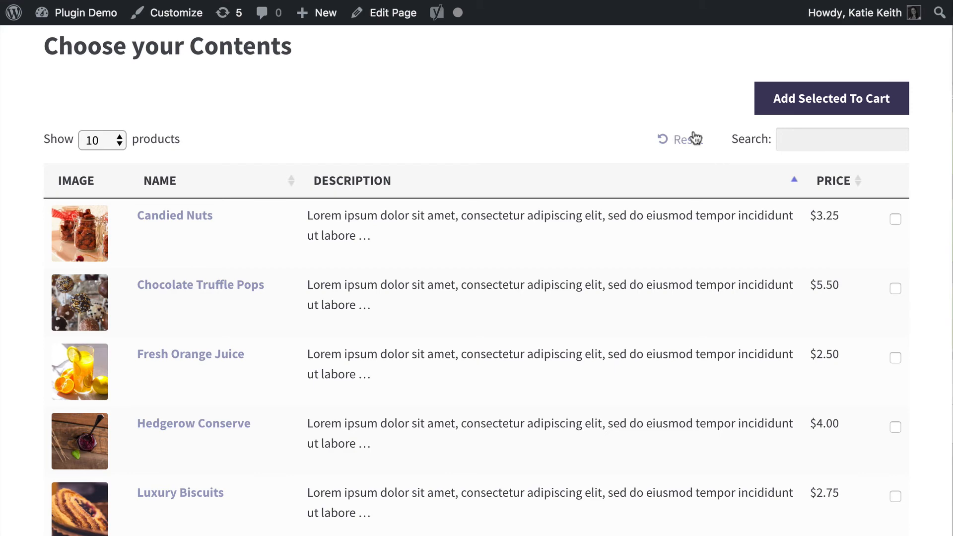
Examine the product totals text beneath the Choose your Contents table.
scroll(680, 279, "down", 9)
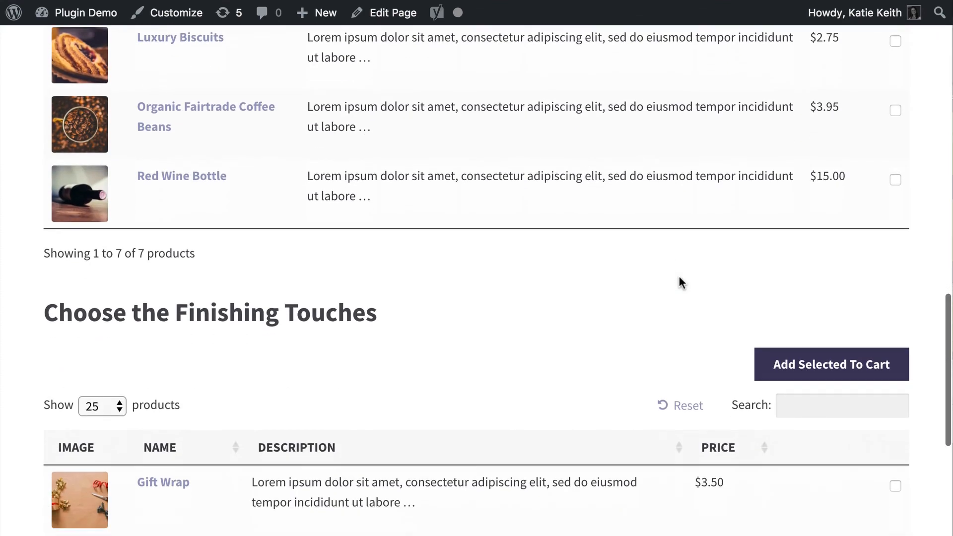
left_click_drag(40, 251, 205, 257)
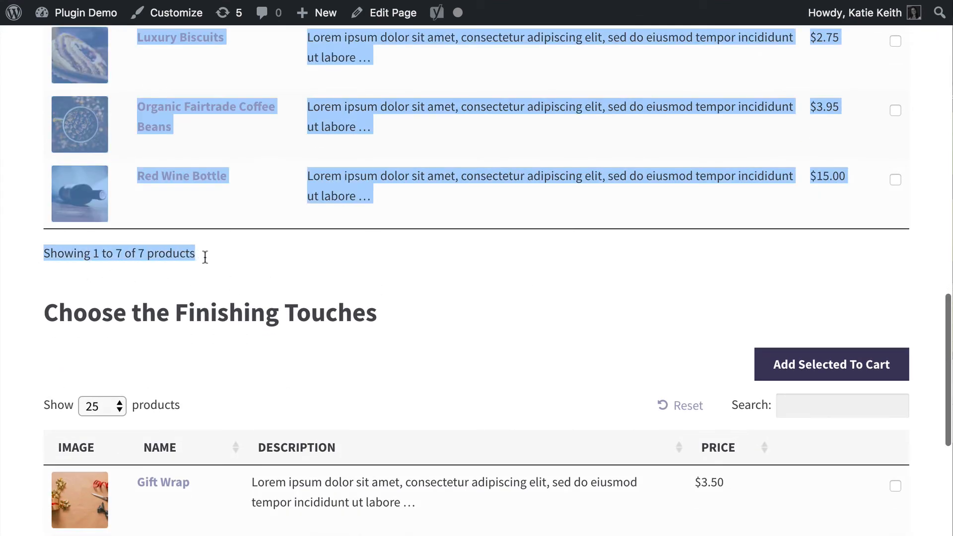
left_click(206, 258)
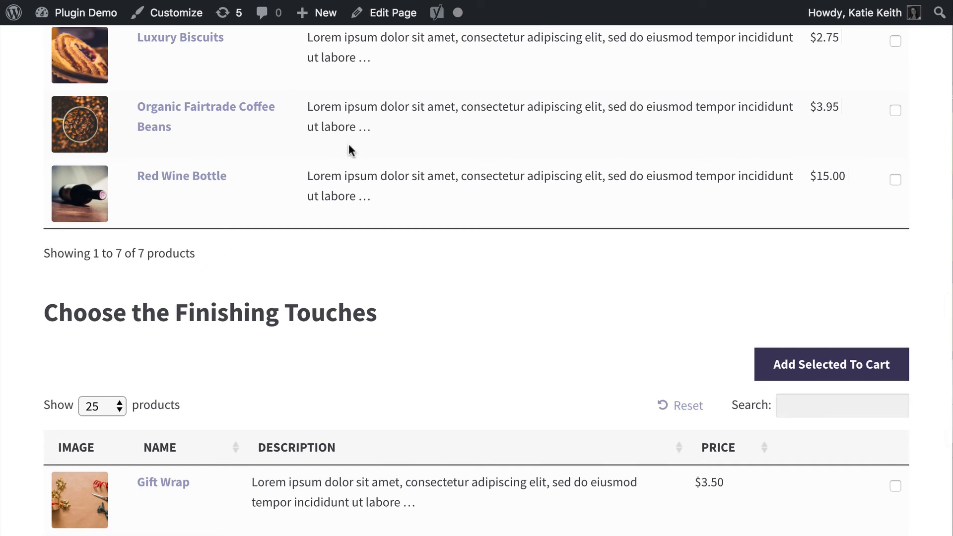
scroll(351, 148, "up", 7)
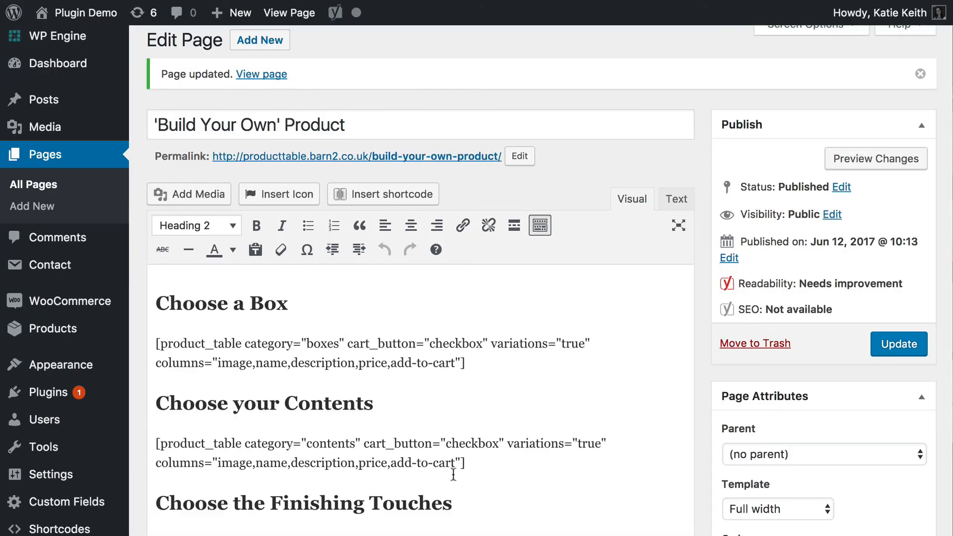
Consult the knowledge base article on controlling the elements above and below the product table for the display options.
left_click(459, 363)
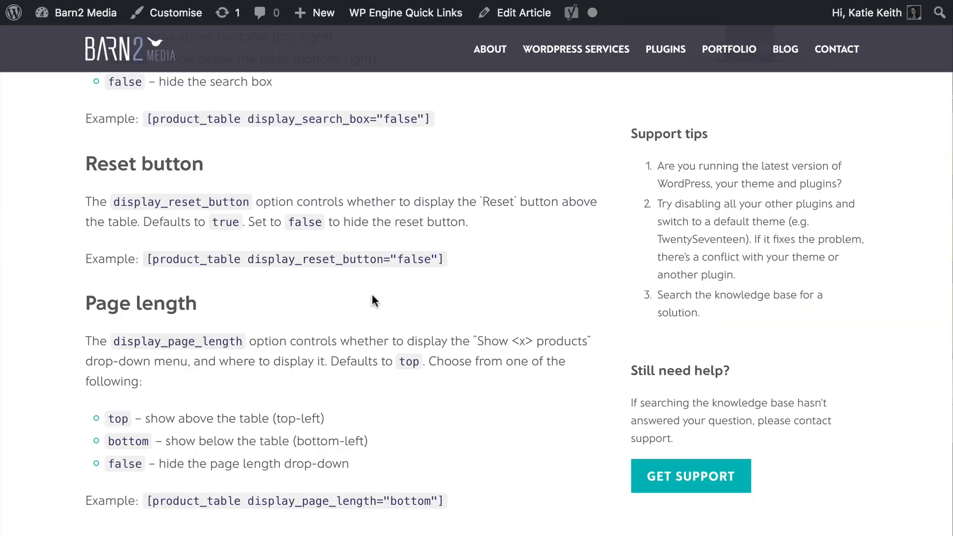
scroll(373, 294, "up", 10)
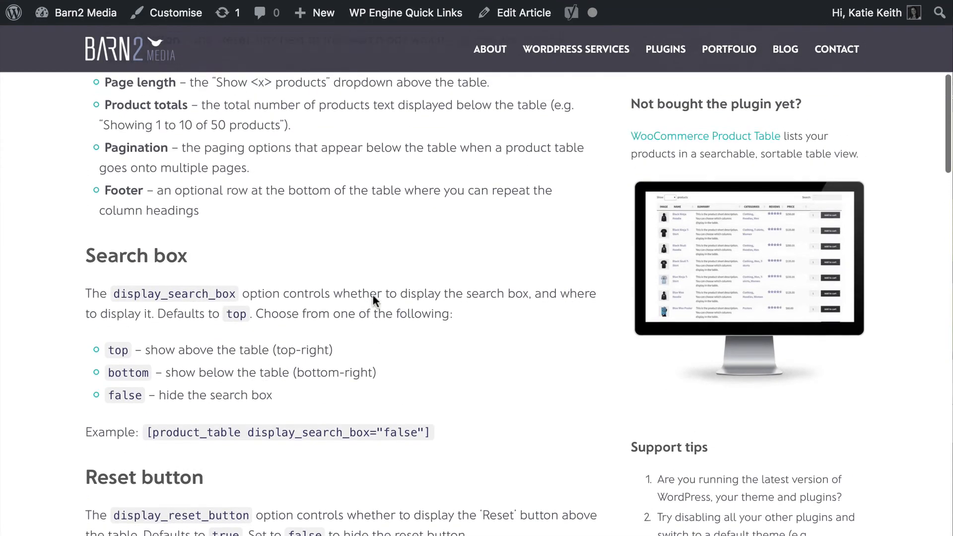
scroll(374, 296, "up", 4)
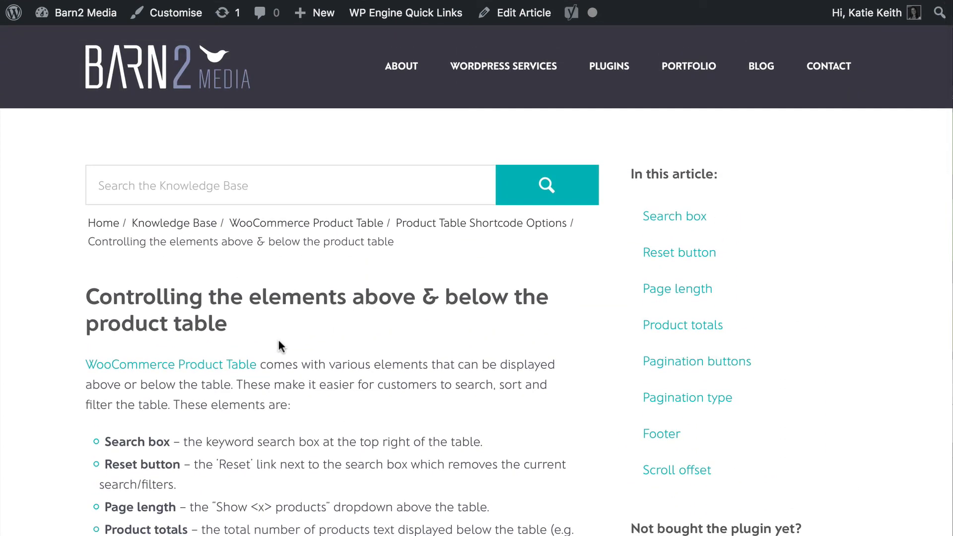
scroll(279, 342, "down", 2)
scroll(280, 338, "down", 9)
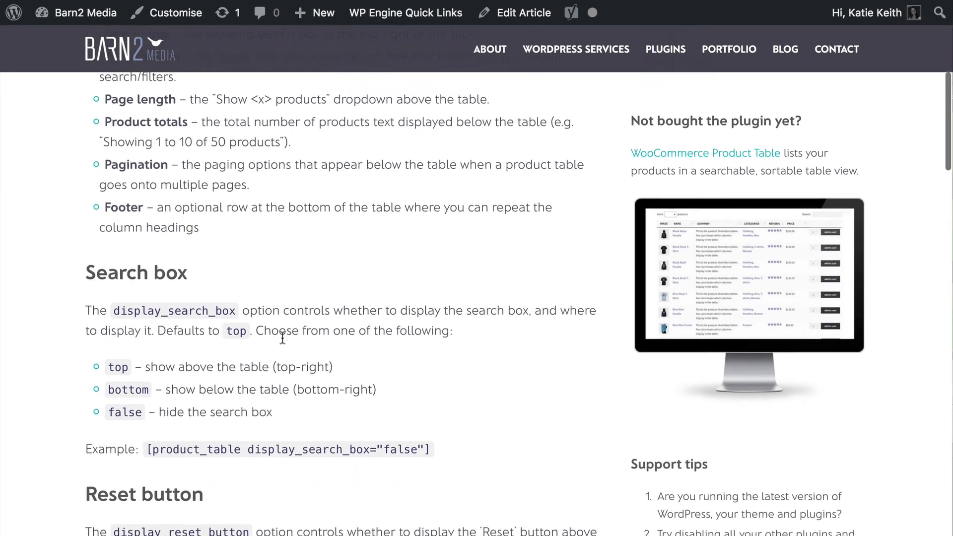
scroll(285, 342, "down", 1)
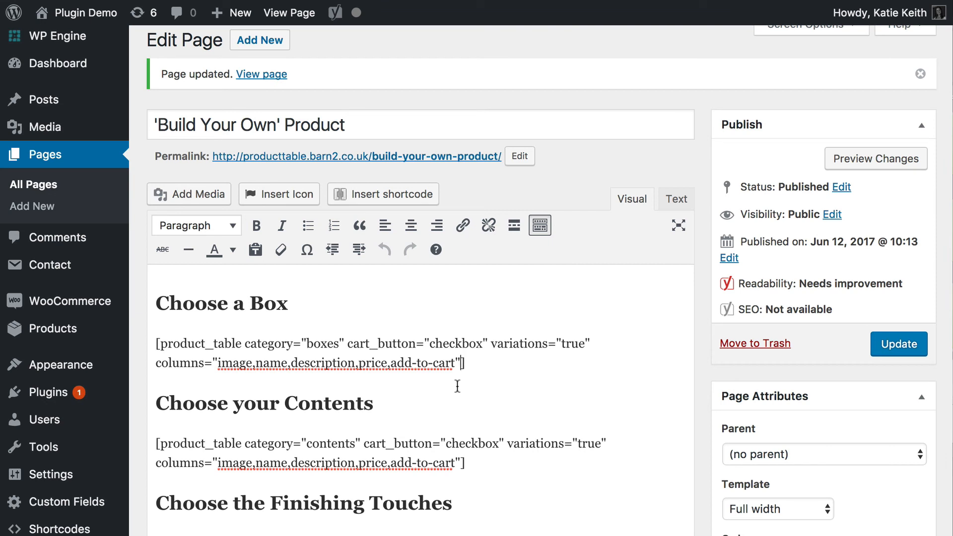
In the page editor, append display_page_length="false" and display_search_box="false" inside the end of the Choose a Box shortcode.
type("display")
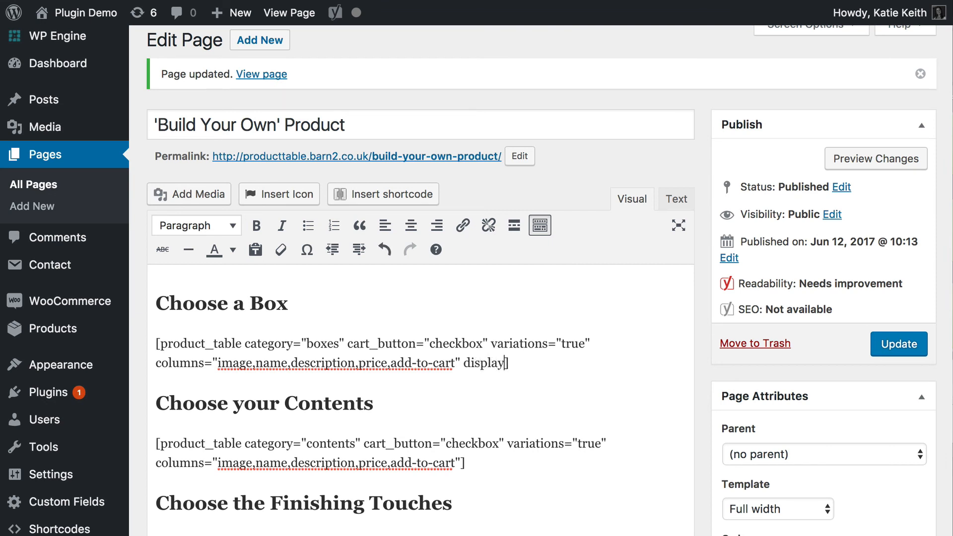
type("_page")
type("_length=")
type("\"false")
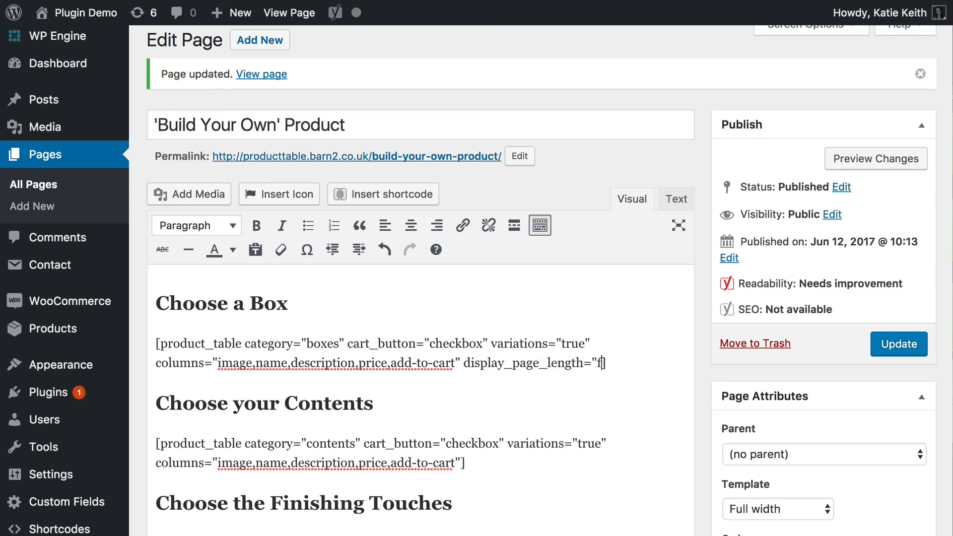
type("\"")
type(" display")
type("_searc")
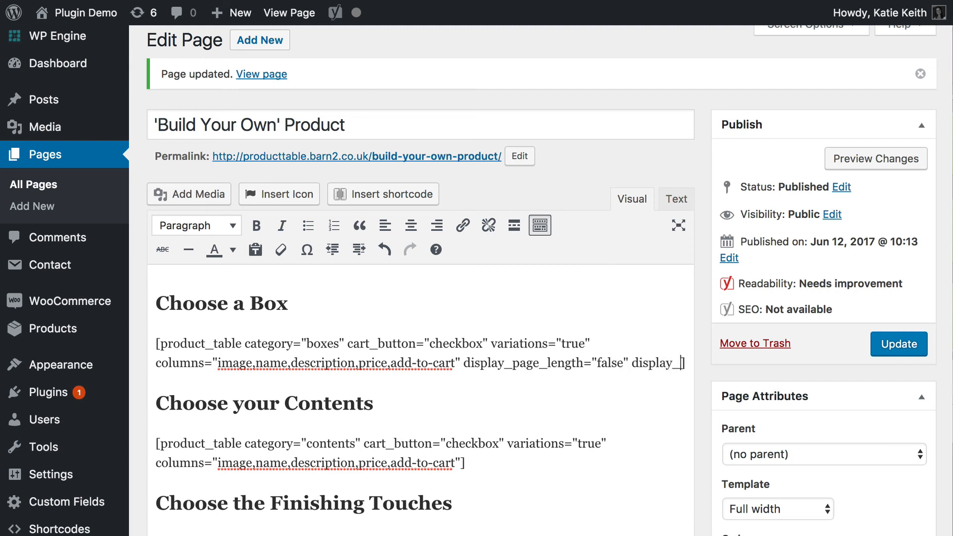
type("h_box=\"f")
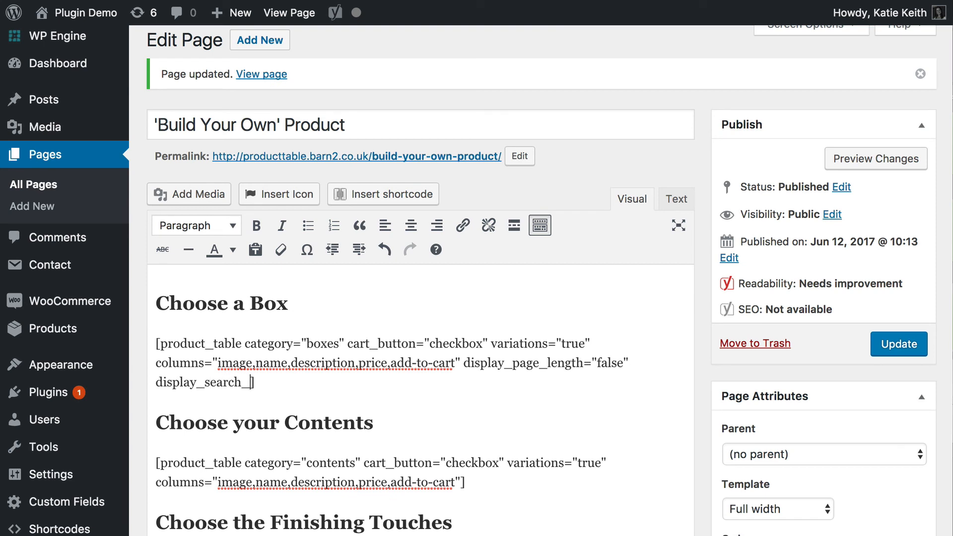
type("alse\"")
type(" display")
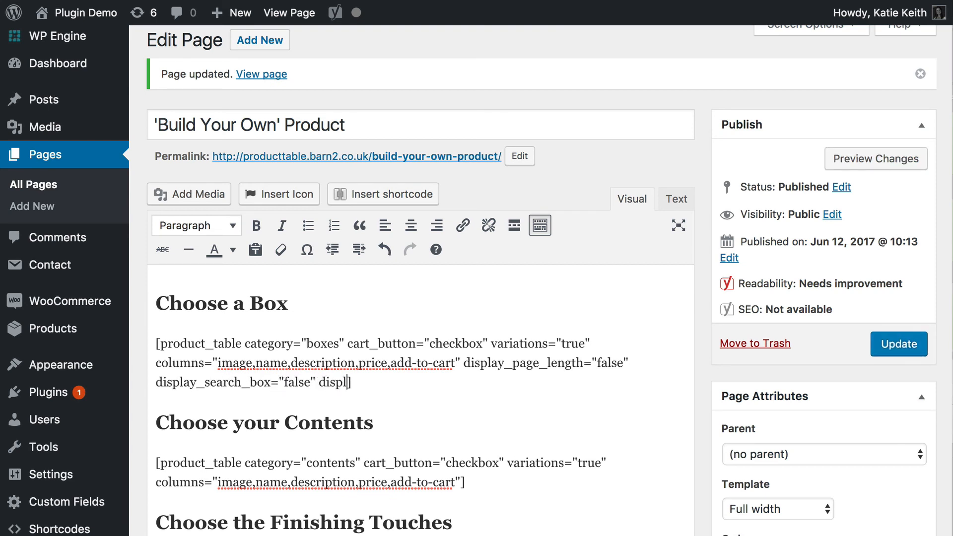
type("_reset_button=")
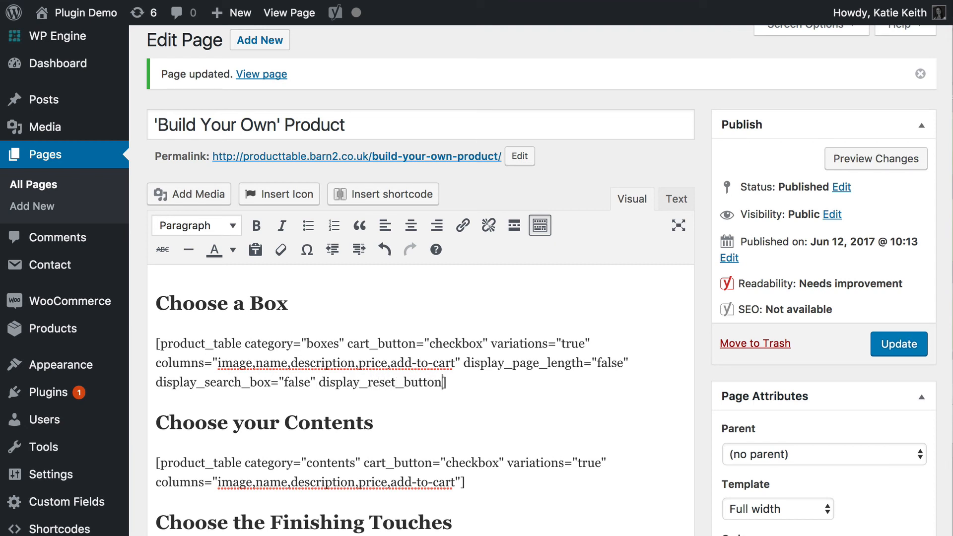
type("\"false\" ")
type("display_tota")
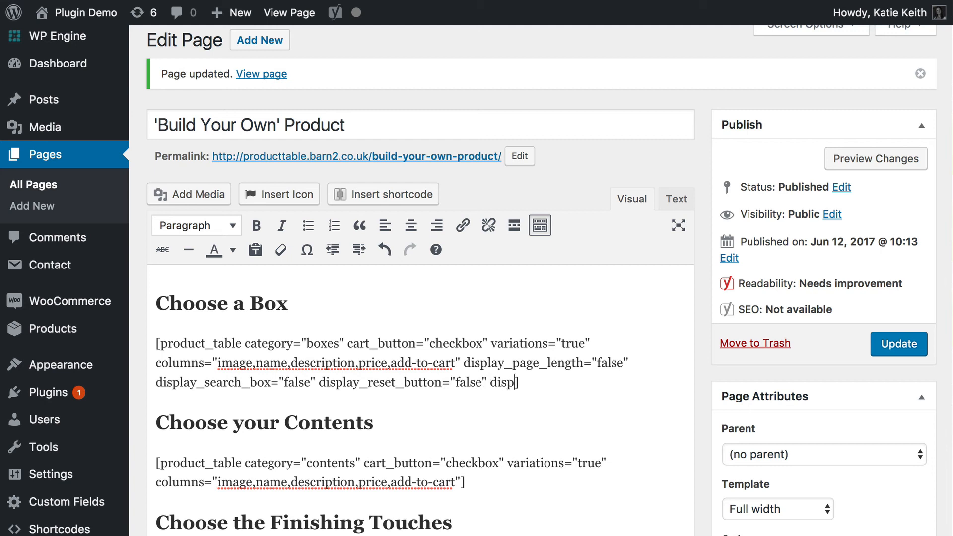
type("ls=\"false\"")
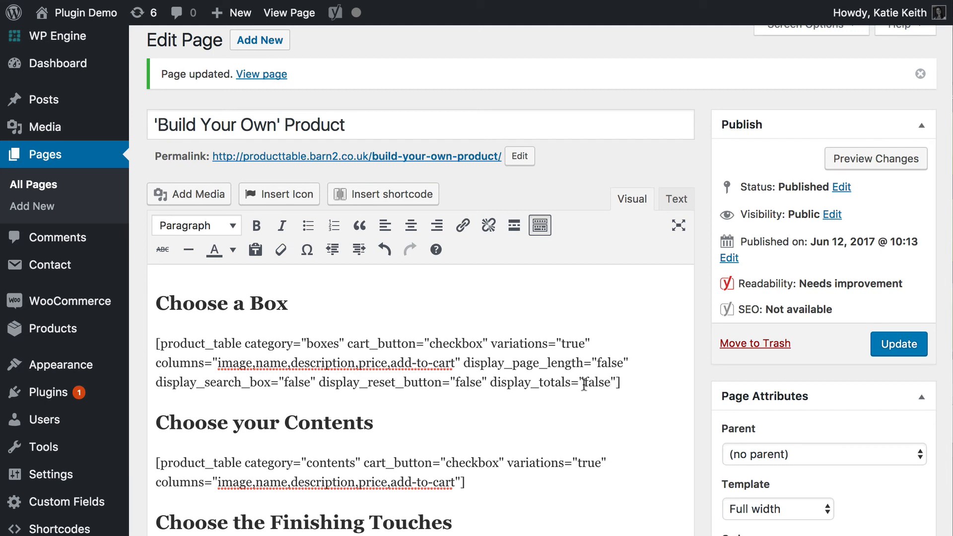
Append display_reset_button="false" and display_totals="false" to the Choose a Box shortcode and update the page.
left_click(878, 352)
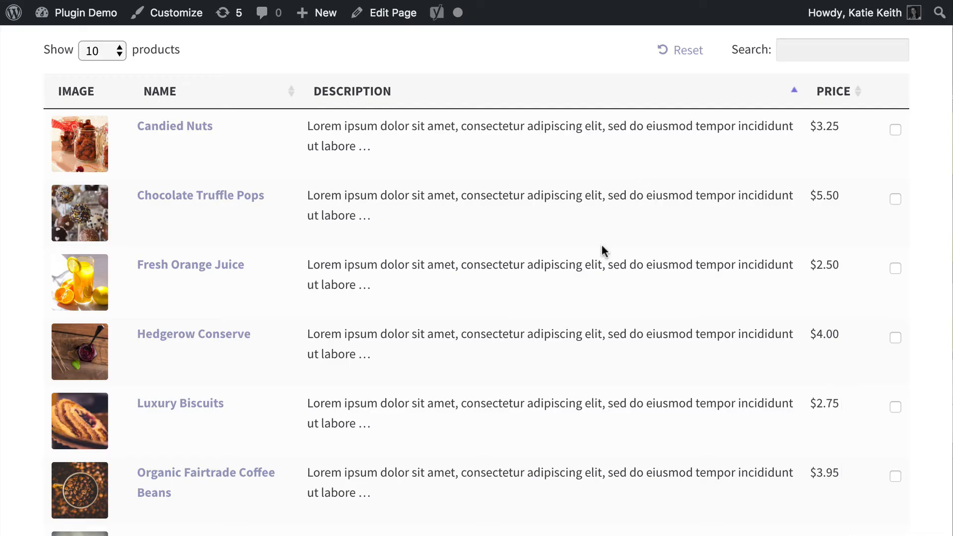
Reload the live page and examine the Choose a Box table and its Hamper Size selector.
scroll(603, 248, "up", 5)
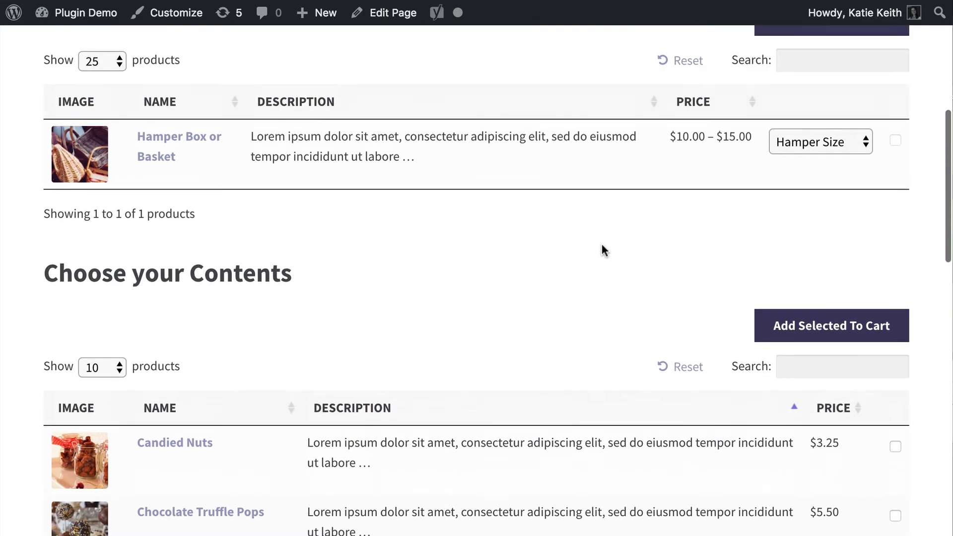
scroll(603, 248, "up", 3)
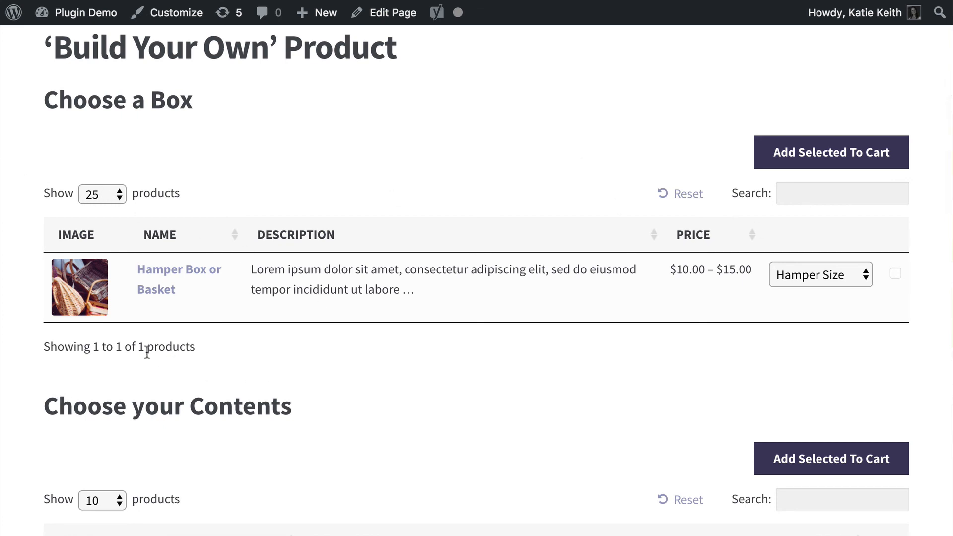
key("super+r")
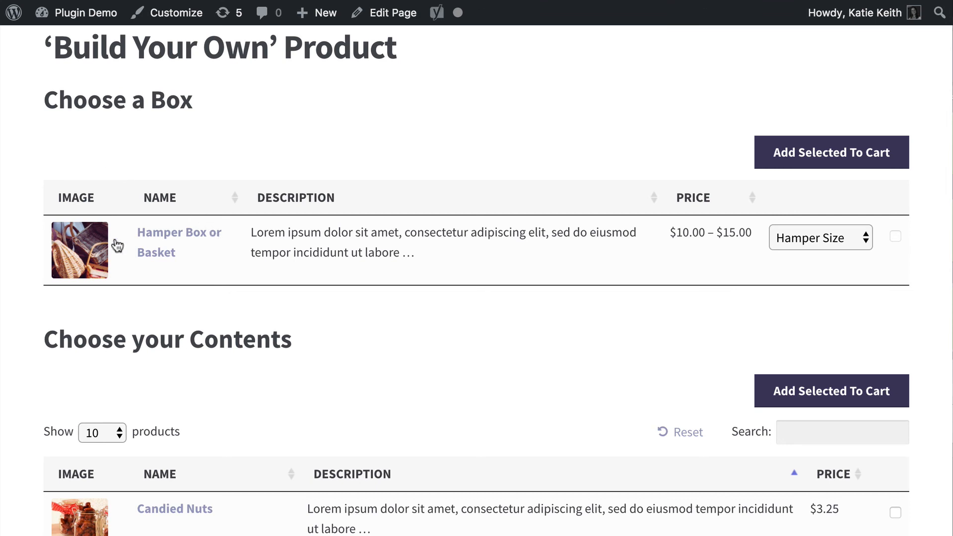
left_click(832, 239)
left_click(814, 272)
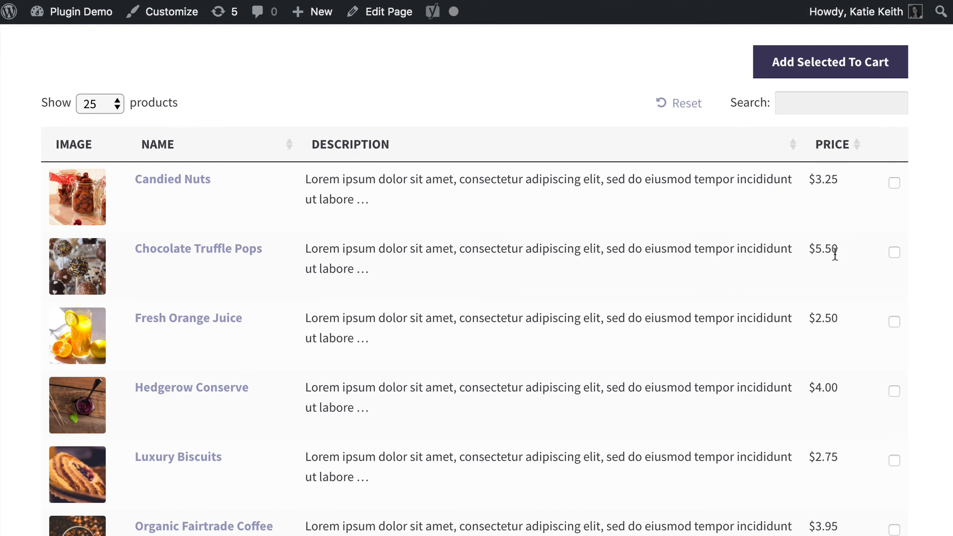
Examine the column headings of the live Choose your Contents table and try sorting it by description.
scroll(835, 253, "down", 1)
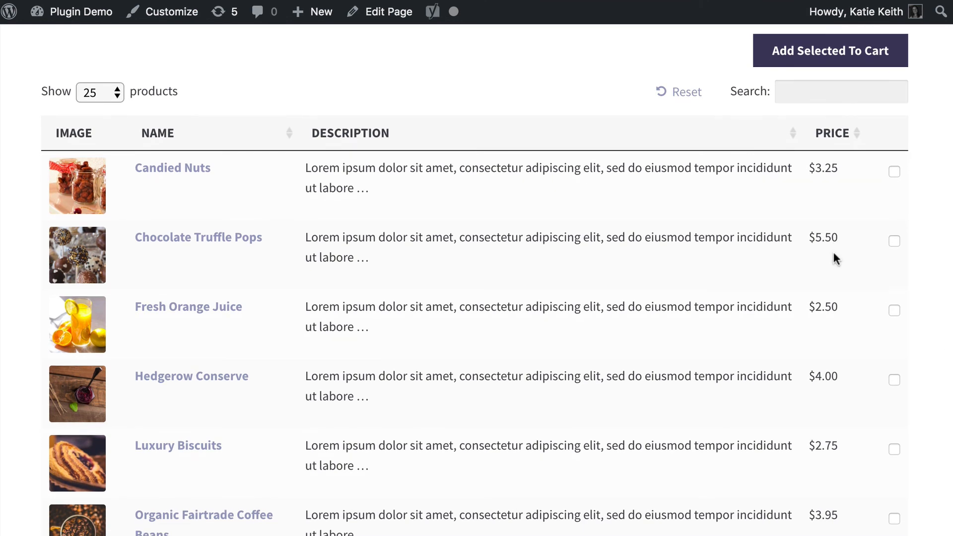
left_click_drag(60, 133, 168, 141)
left_click(397, 135)
left_click_drag(400, 134, 334, 139)
left_click(372, 131)
left_click(379, 133)
Open the Candied Nuts product page to read its full description, and return to compare the contents table's shortened text.
left_click(191, 167)
scroll(598, 391, "down", 2)
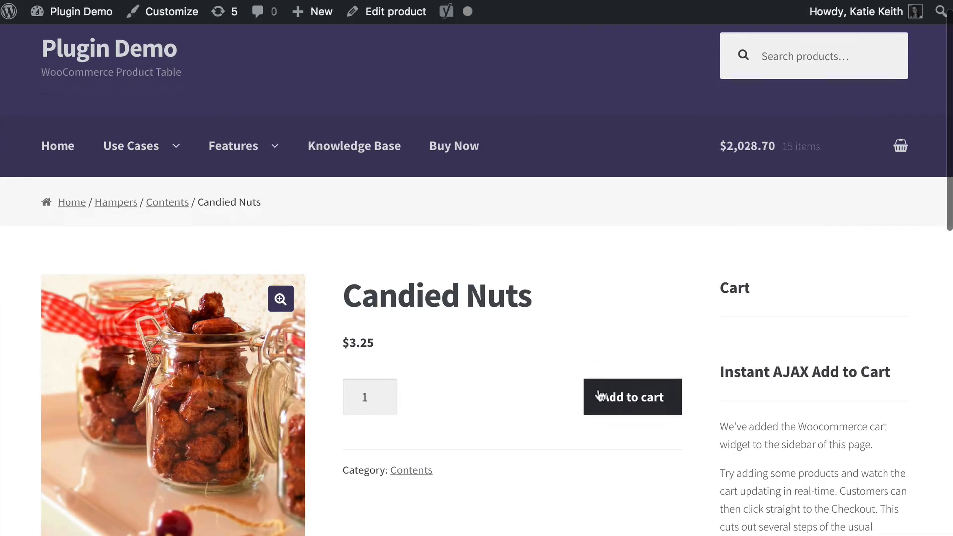
scroll(601, 393, "down", 10)
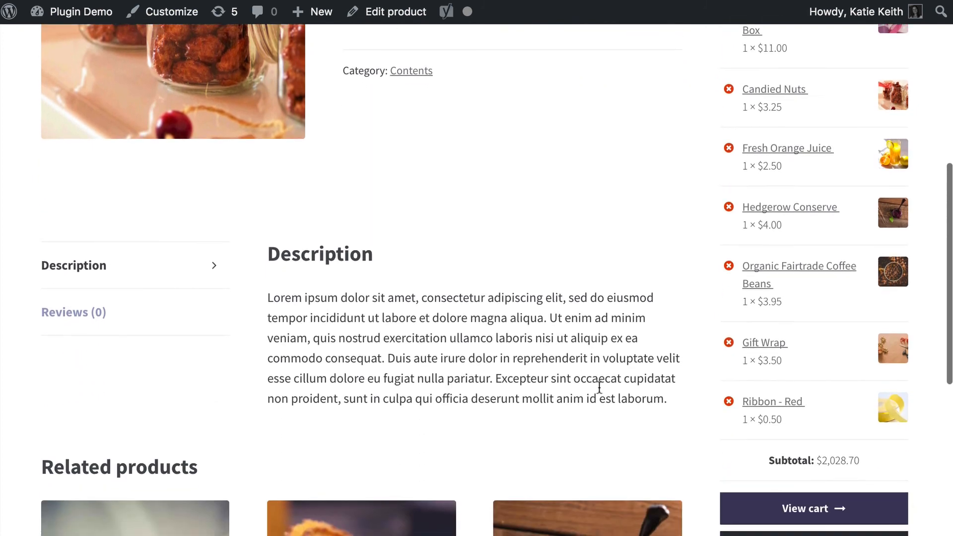
scroll(599, 386, "up", 12)
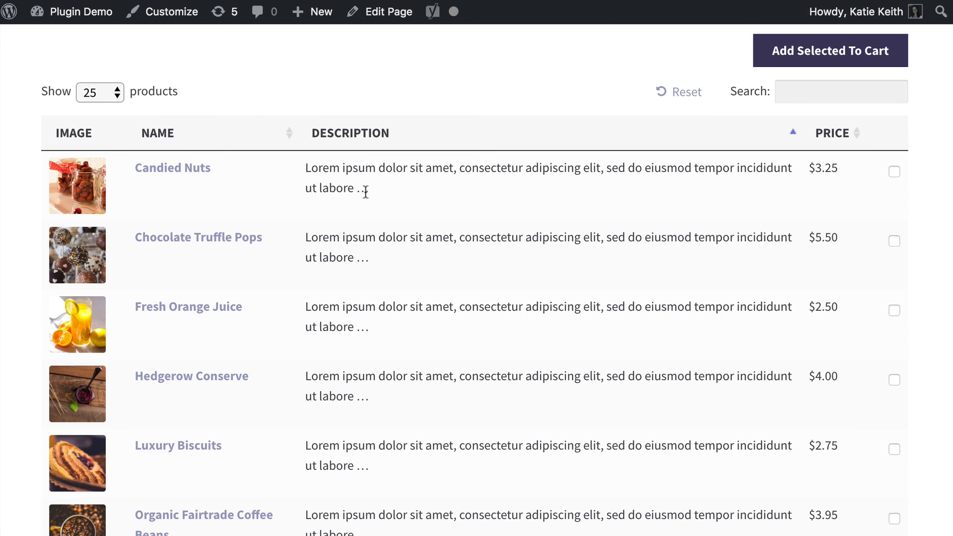
mouse_move(371, 187)
left_mouse_down()
mouse_move(305, 167)
mouse_move(382, 182)
left_mouse_up()
left_click(308, 167)
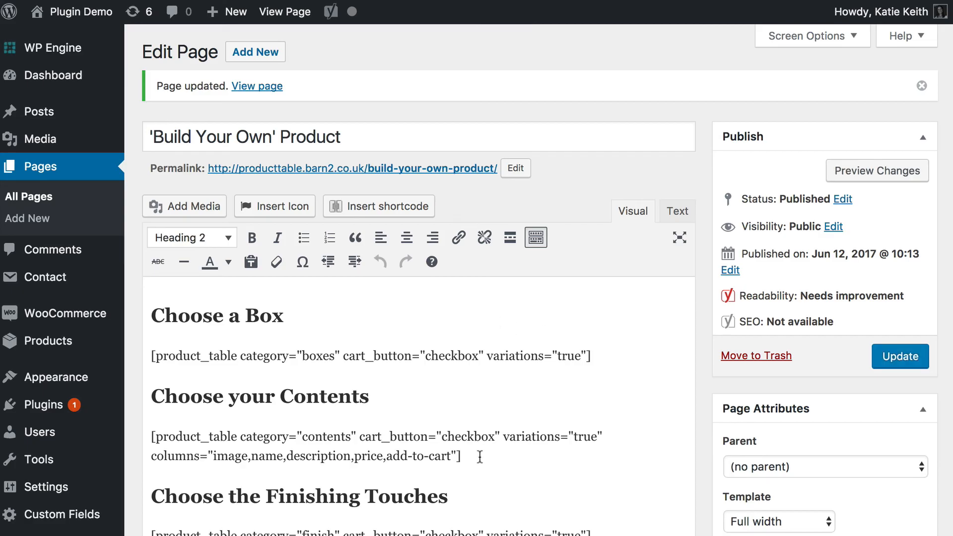
Add links="none" to the end of the Choose your Contents shortcode, update the page and check the tables on the live page.
left_click(456, 455)
type("link")
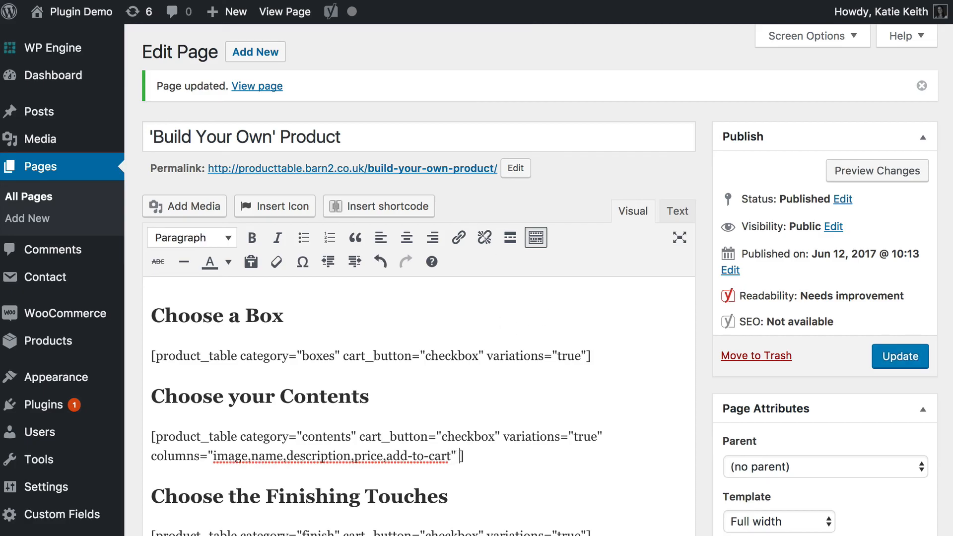
type("s=\"none\"")
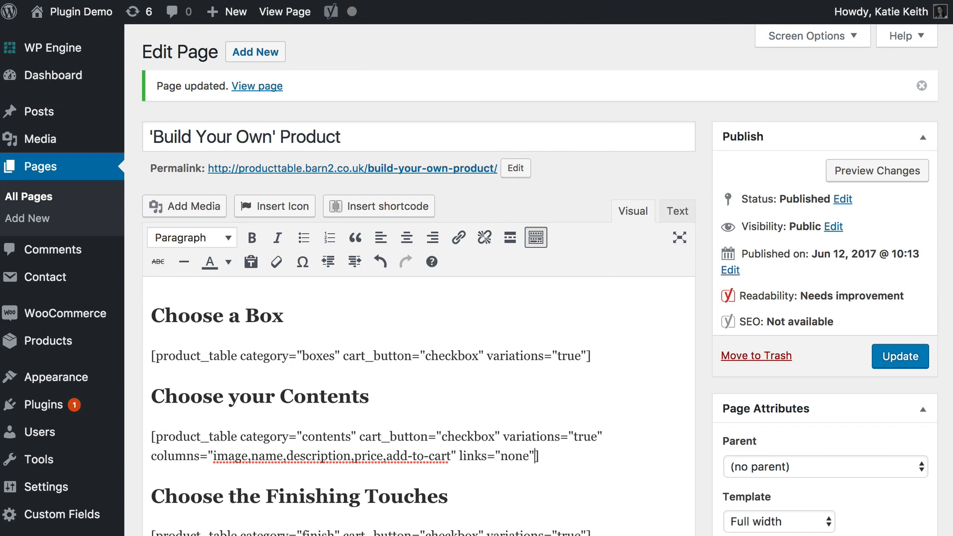
left_click(914, 363)
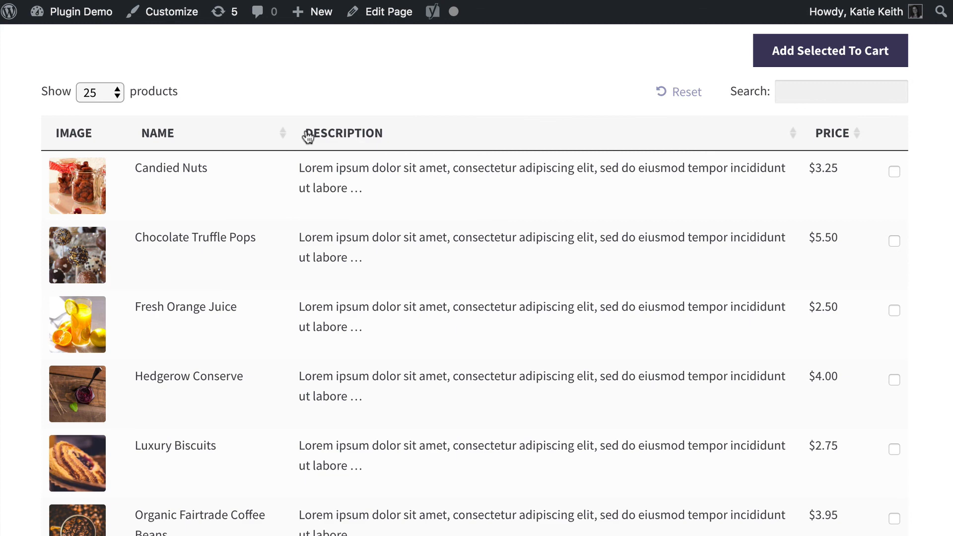
scroll(342, 159, "up", 10)
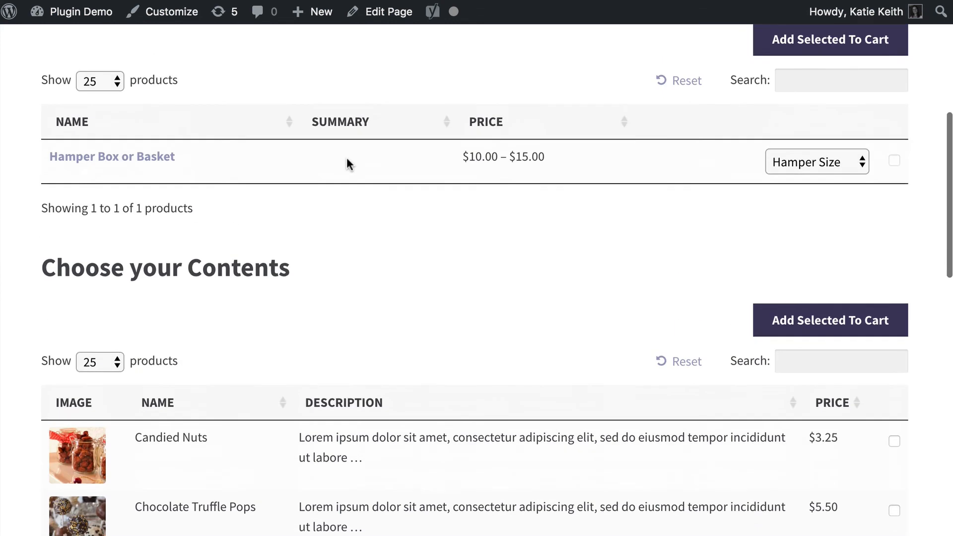
scroll(199, 266, "down", 20)
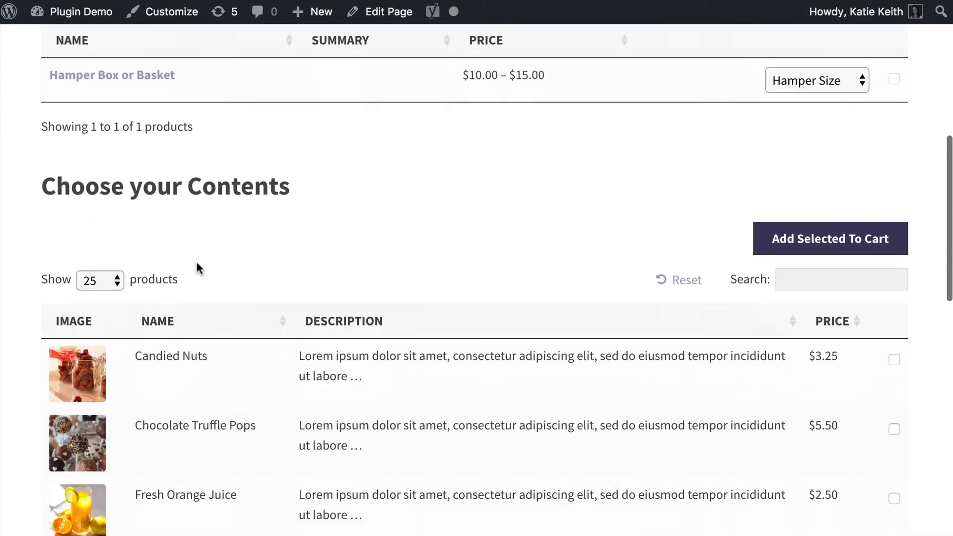
Look over the live page's Finishing Touches table, go to checkout from the cart summary and review the billing form and order.
scroll(354, 333, "down", 3)
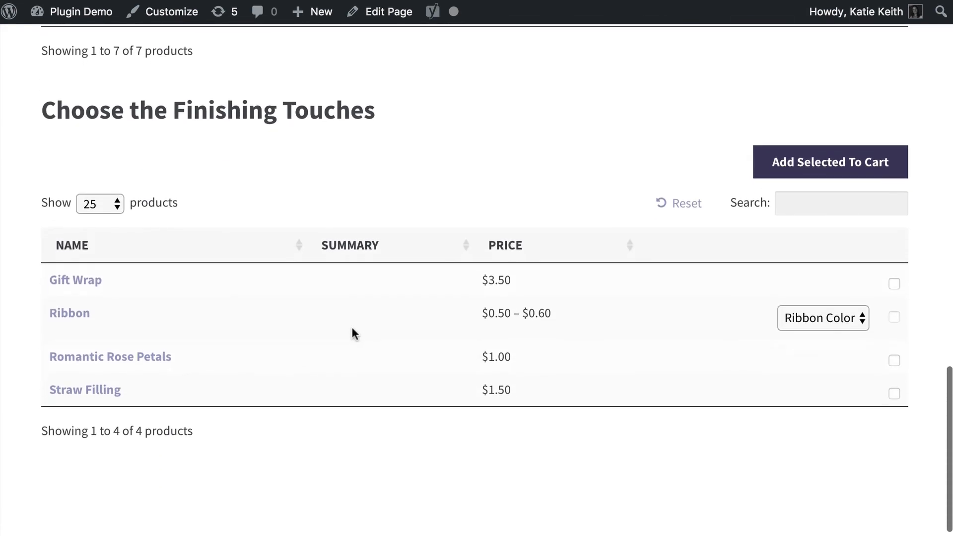
left_click(811, 156)
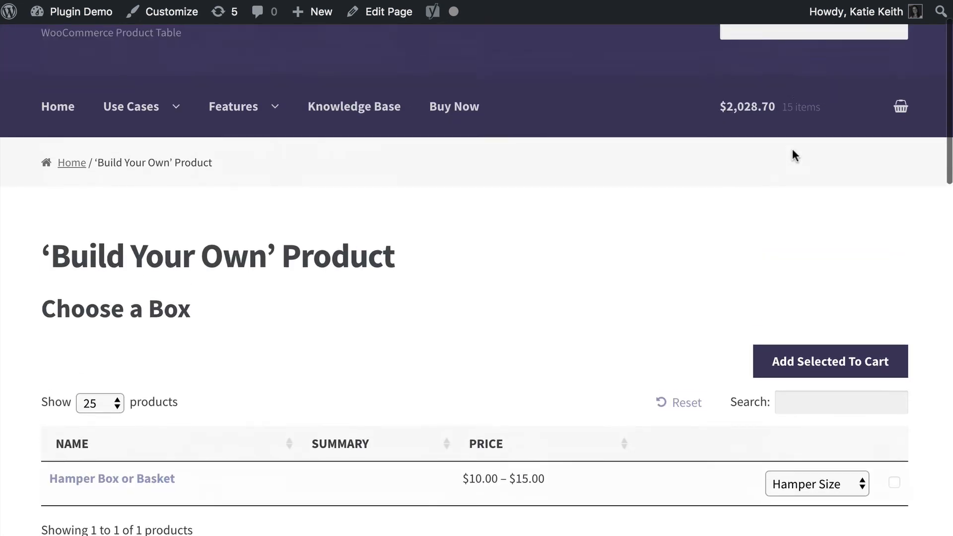
mouse_move(904, 173)
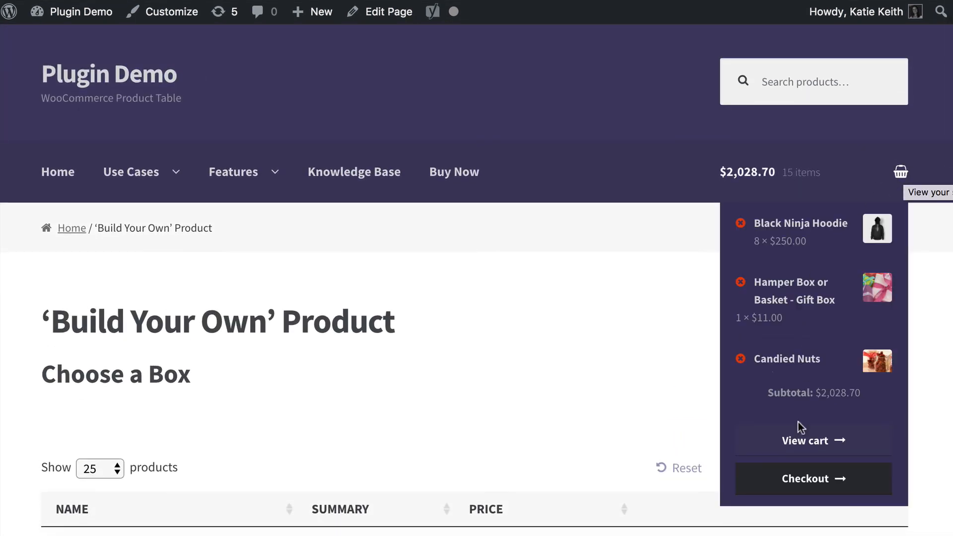
left_click(801, 478)
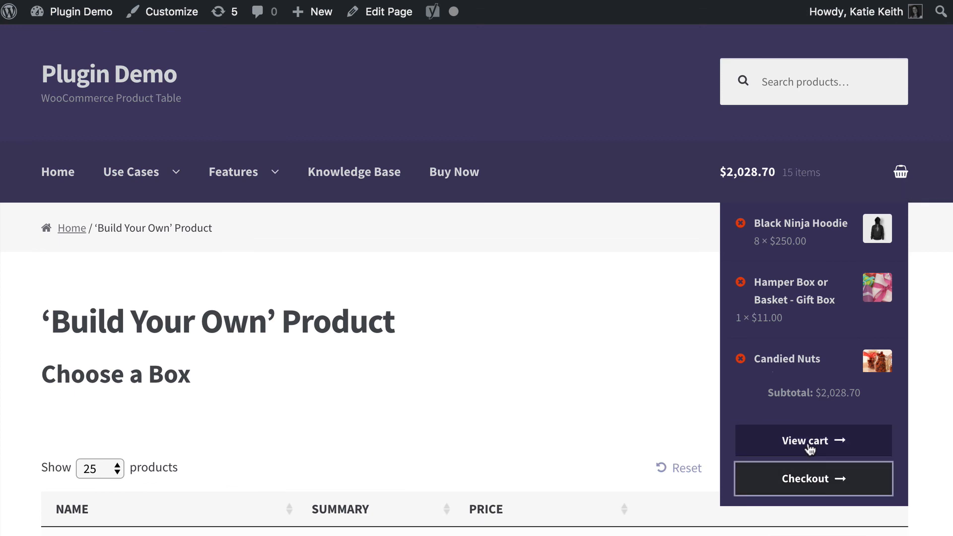
scroll(682, 427, "down", 5)
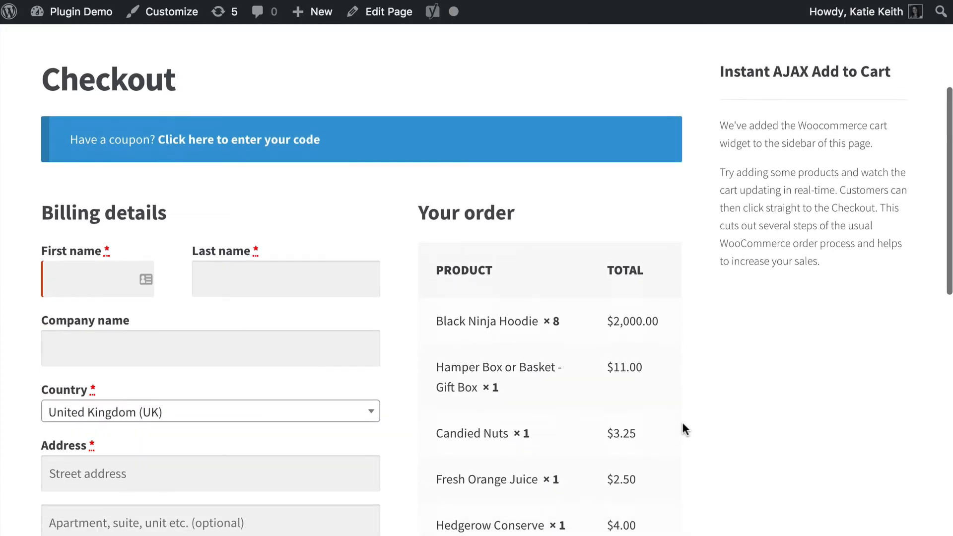
scroll(684, 426, "up", 6)
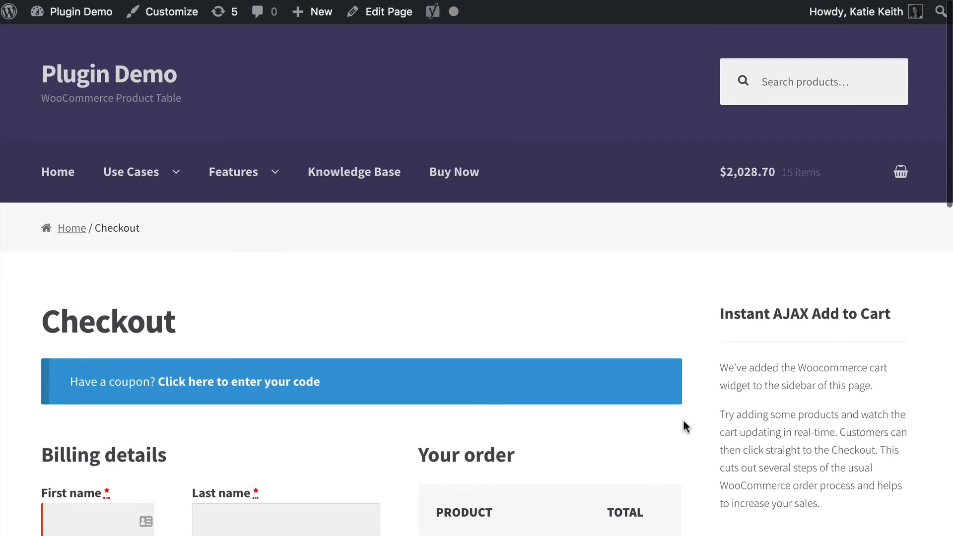